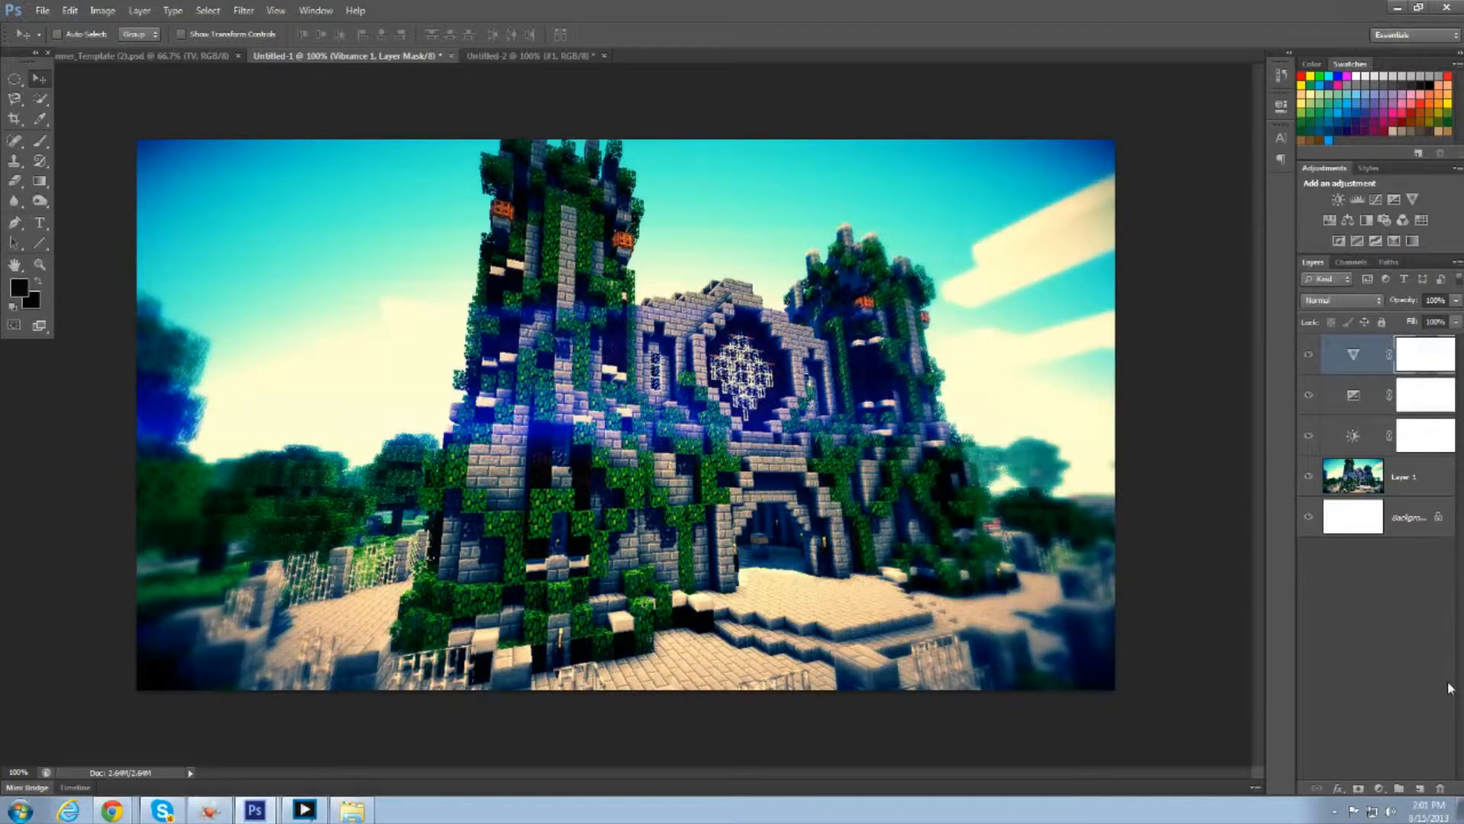
# - View the finished example thumbnail in Untitled-2 and return to the Untitled-1 castle document
pyautogui.click(540, 56)
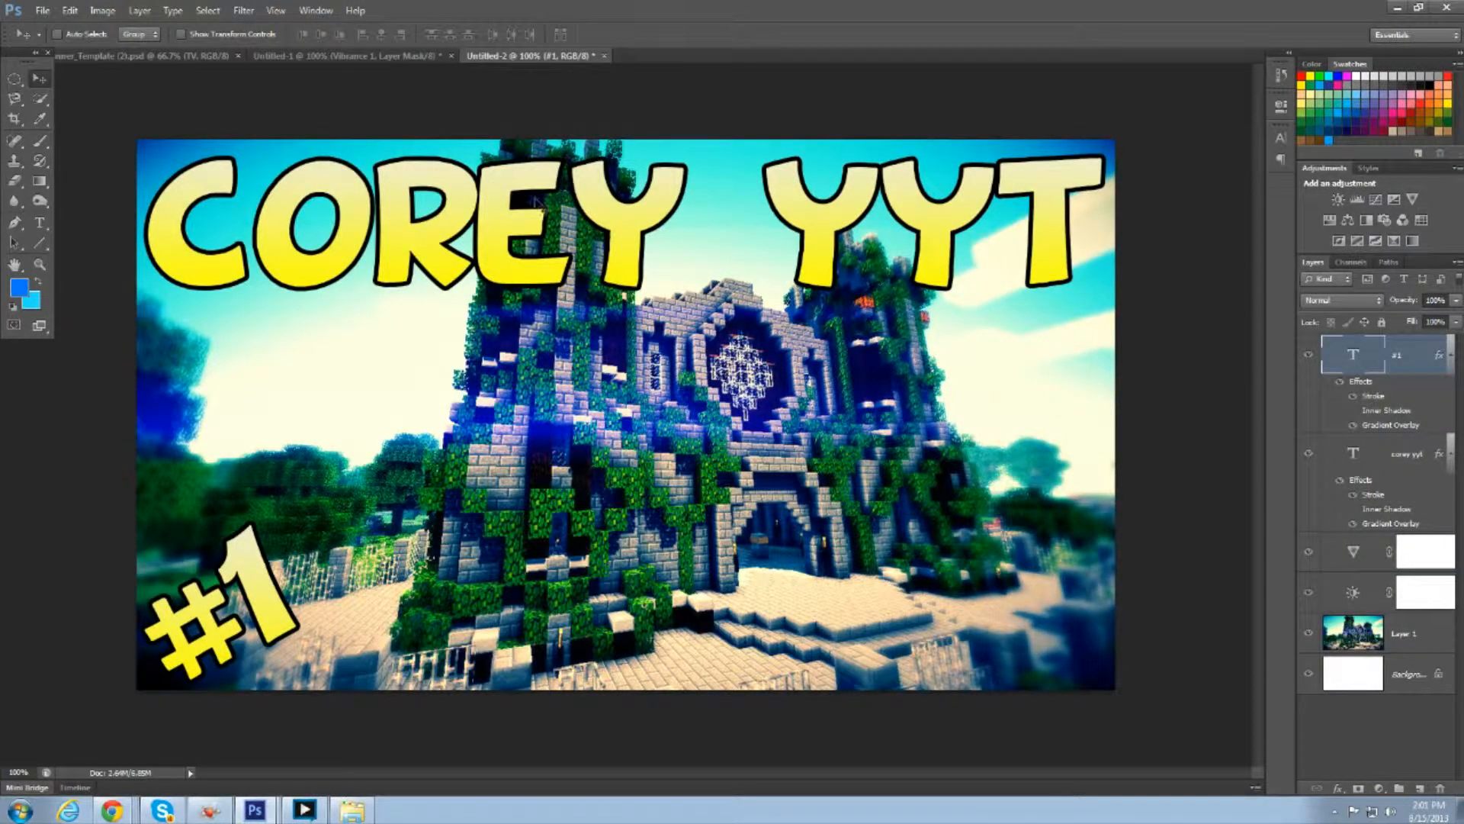
pyautogui.click(411, 57)
pyautogui.click(42, 11)
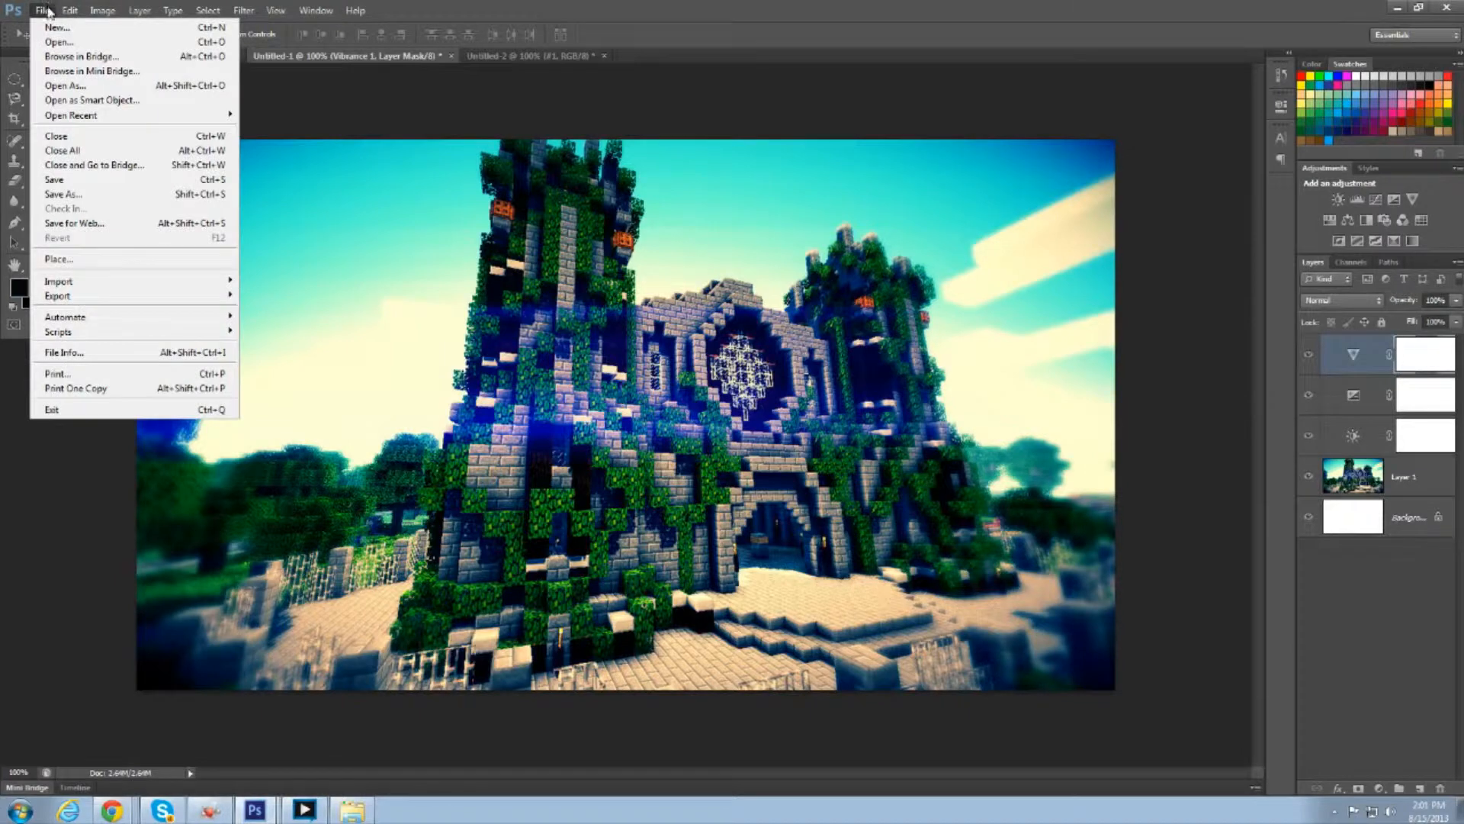
pyautogui.click(55, 27)
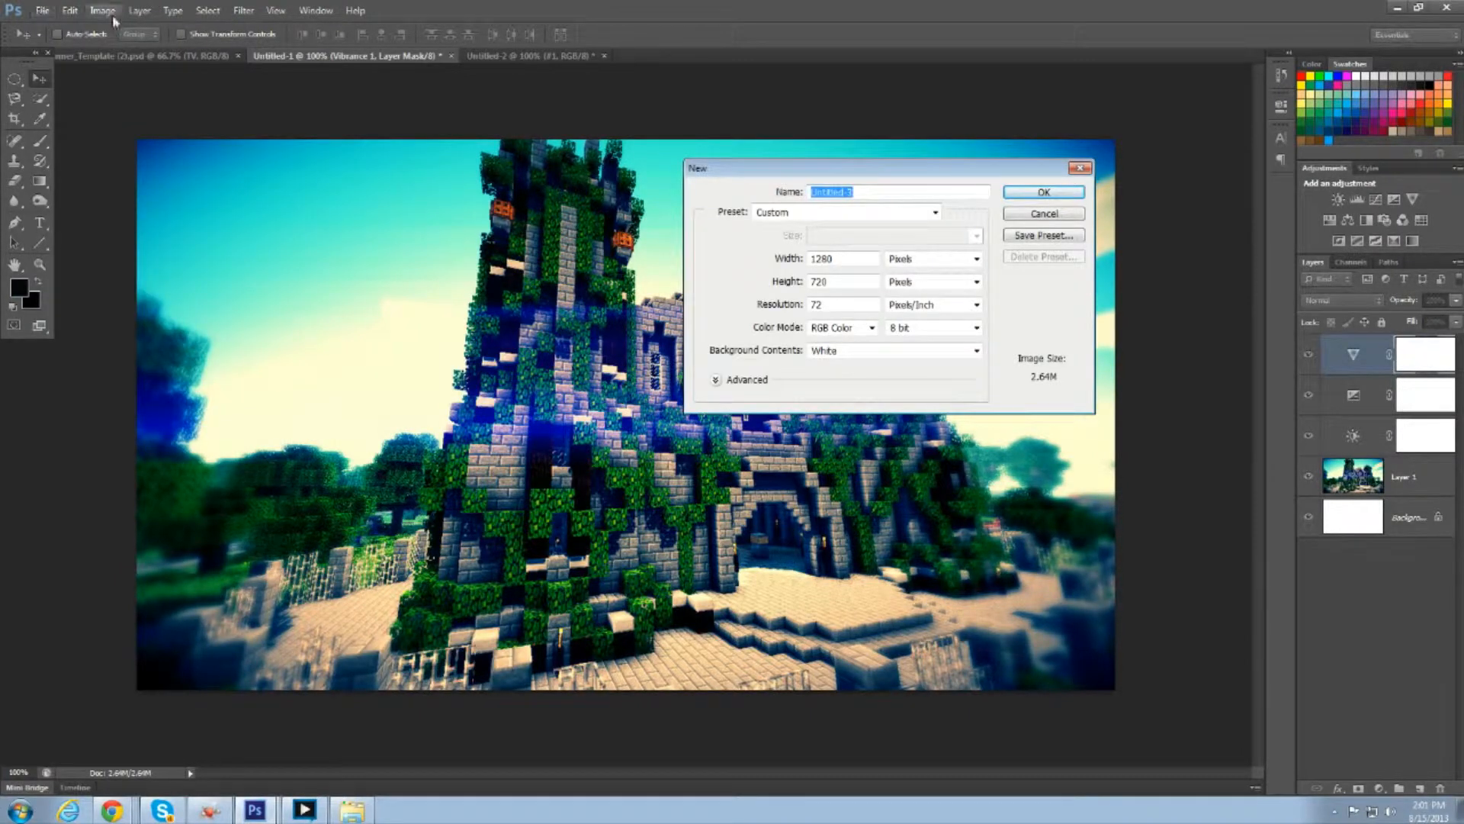
pyautogui.click(1080, 168)
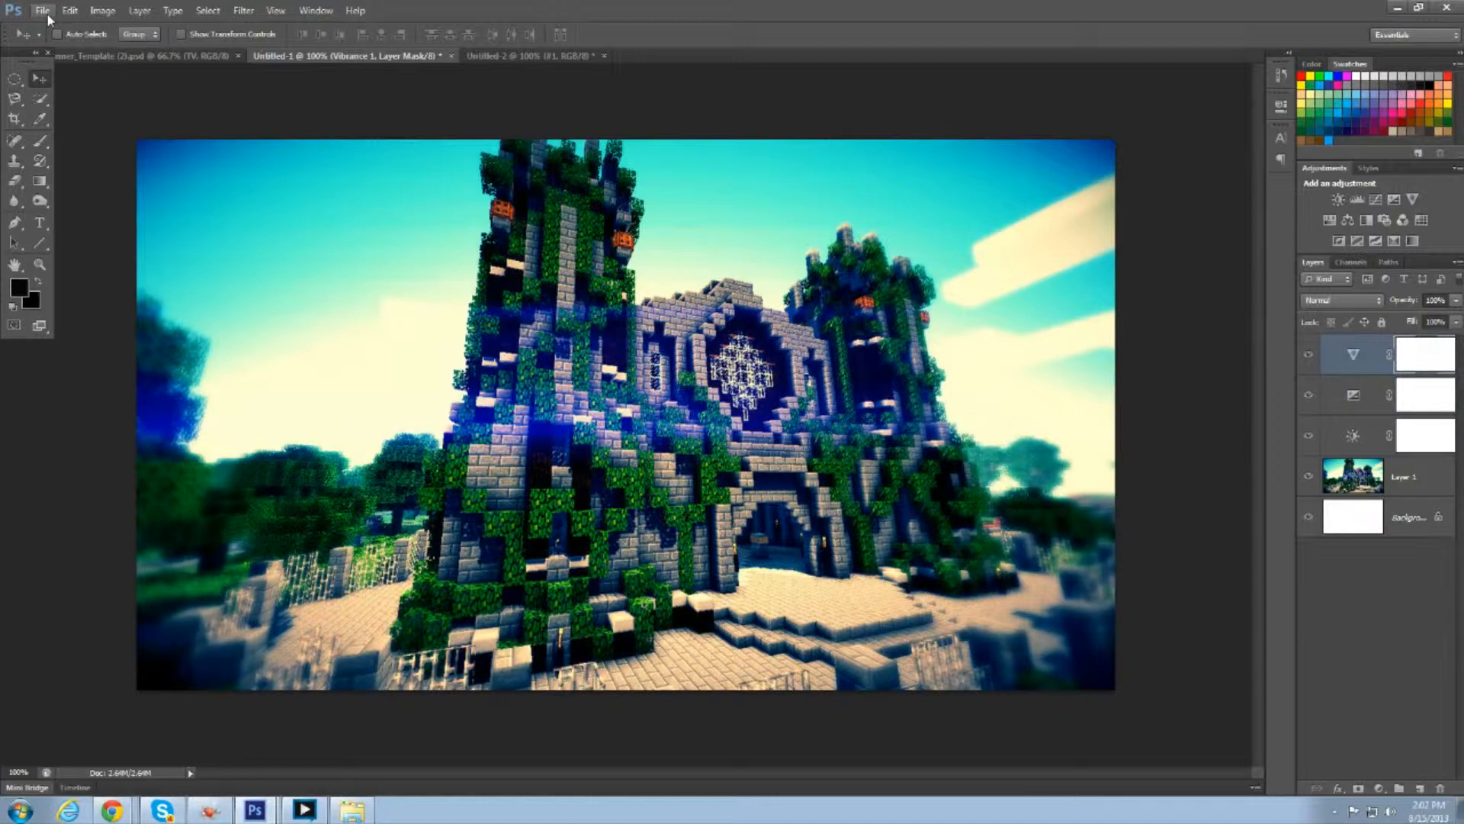
# - Create a new document 1280 pixels wide and 720 pixels high at 72 pixels/inch with a white background
pyautogui.click(47, 15)
pyautogui.click(48, 27)
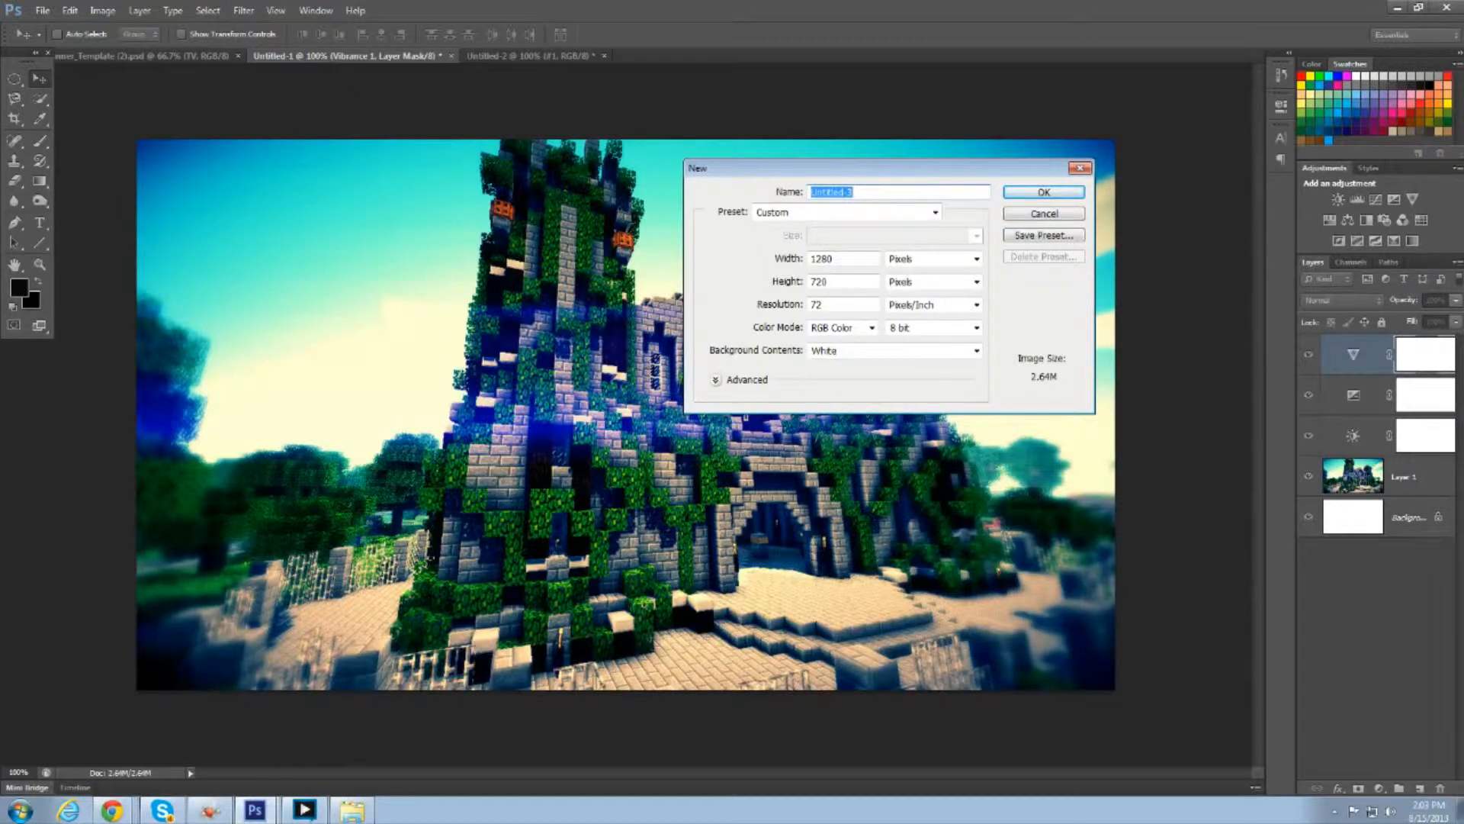
pyautogui.click(833, 259)
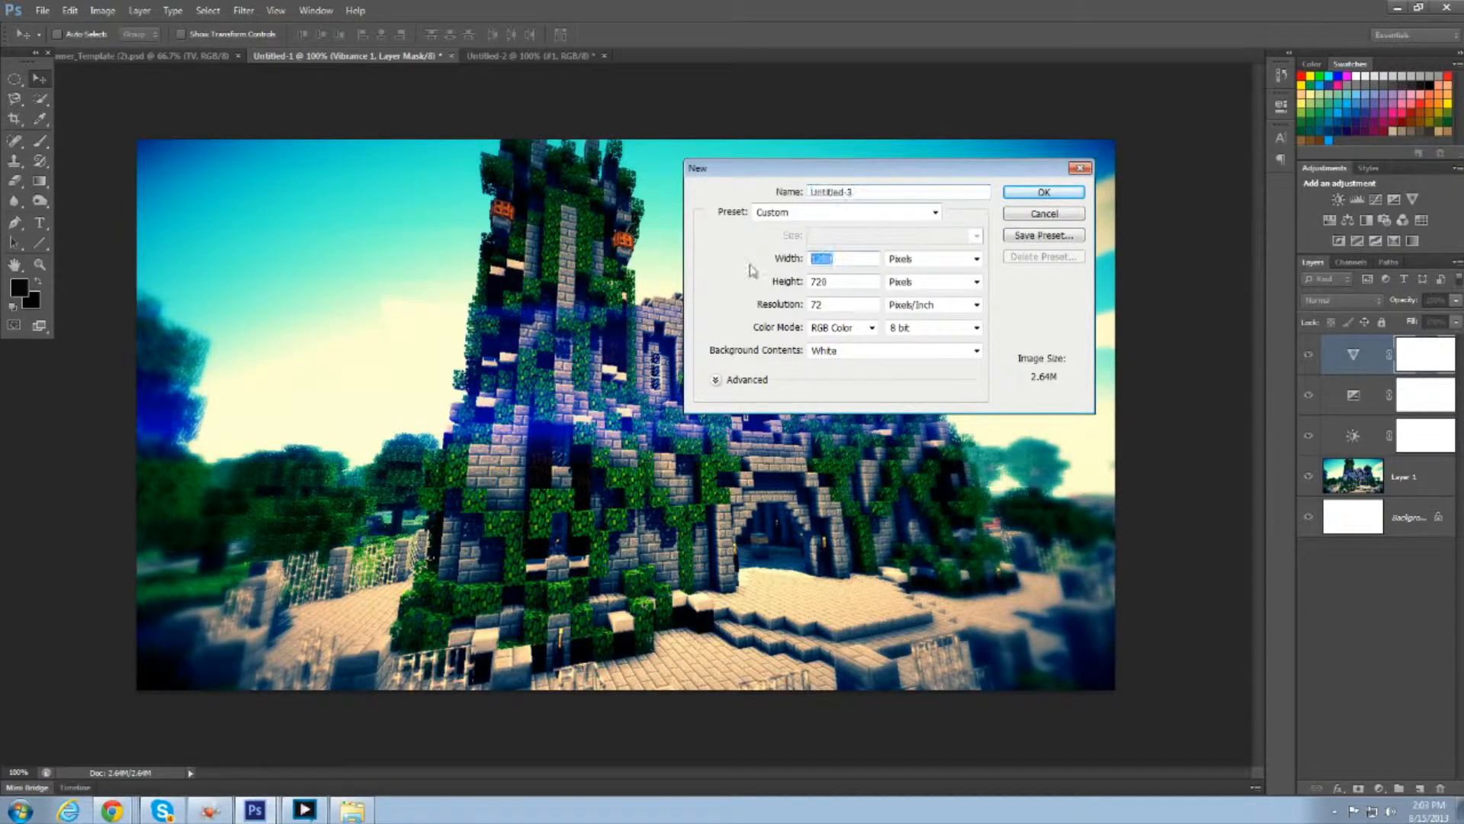
pyautogui.write('13')
pyautogui.write('80')
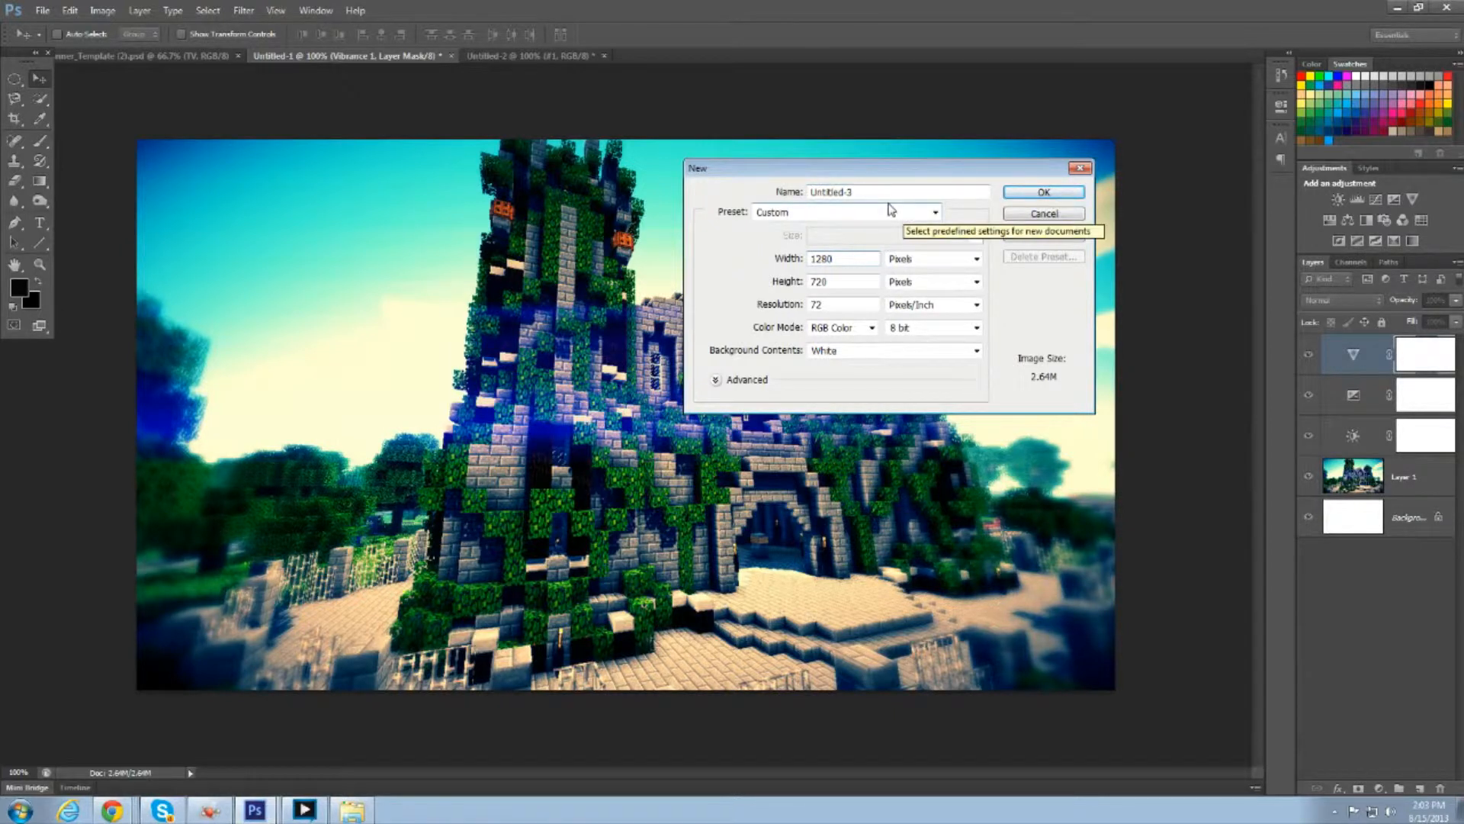
pyautogui.click(1044, 192)
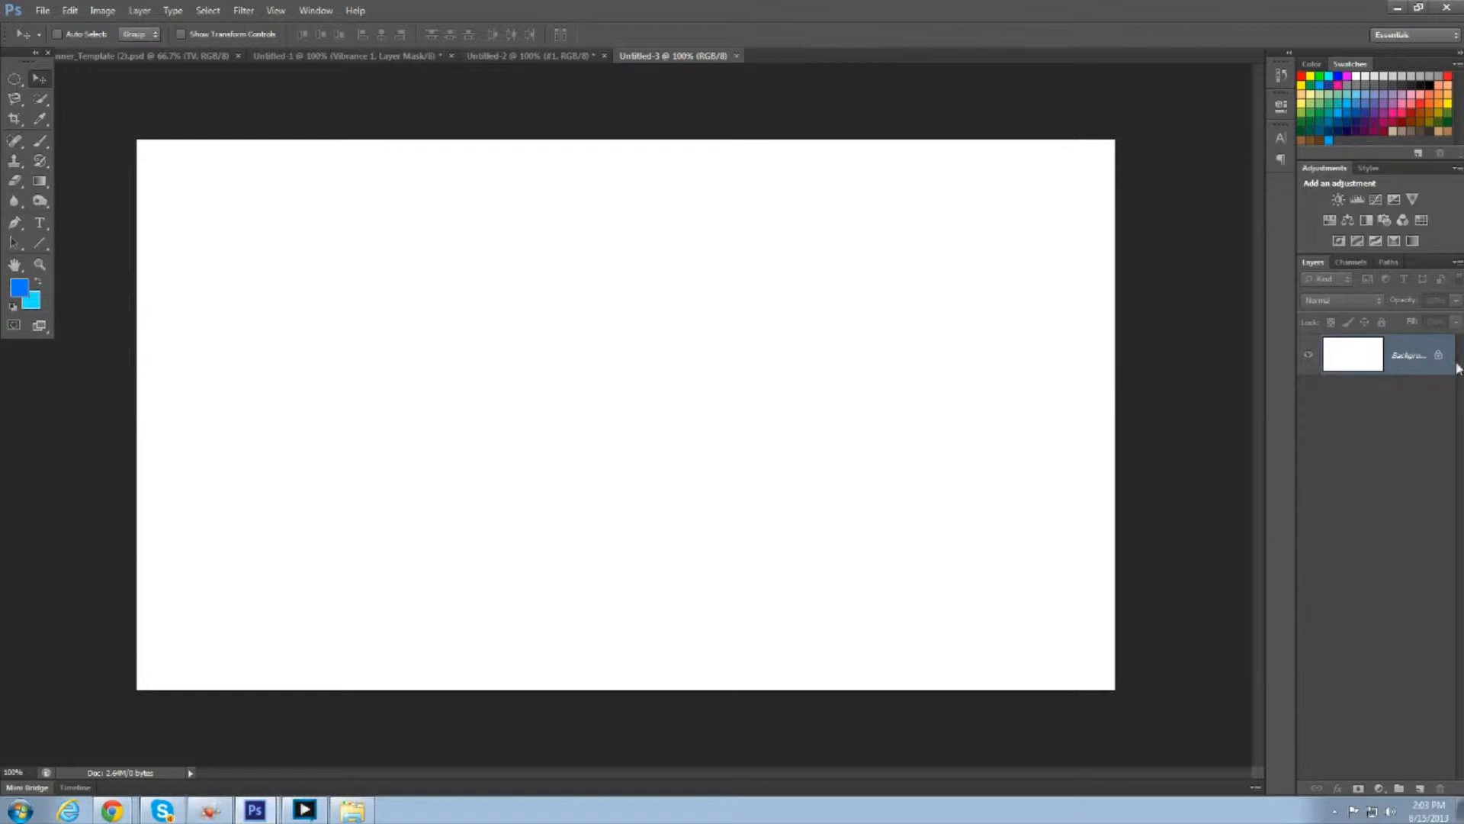
# - Convert the locked background into a normal layer named "Basic Base Layer"
pyautogui.doubleClick(1427, 366)
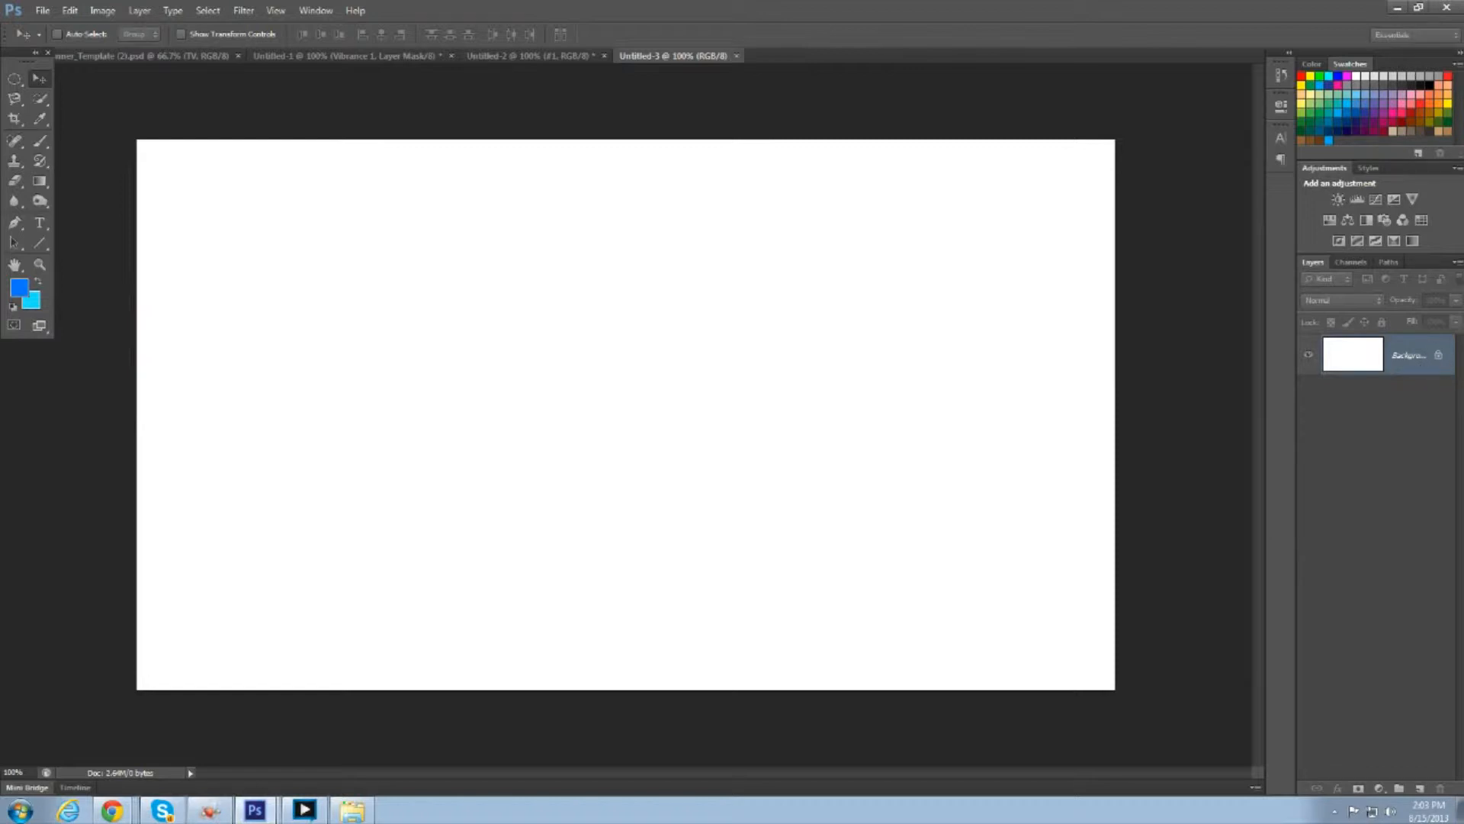
pyautogui.moveTo(1176, 81); pyautogui.dragTo(987, 79)
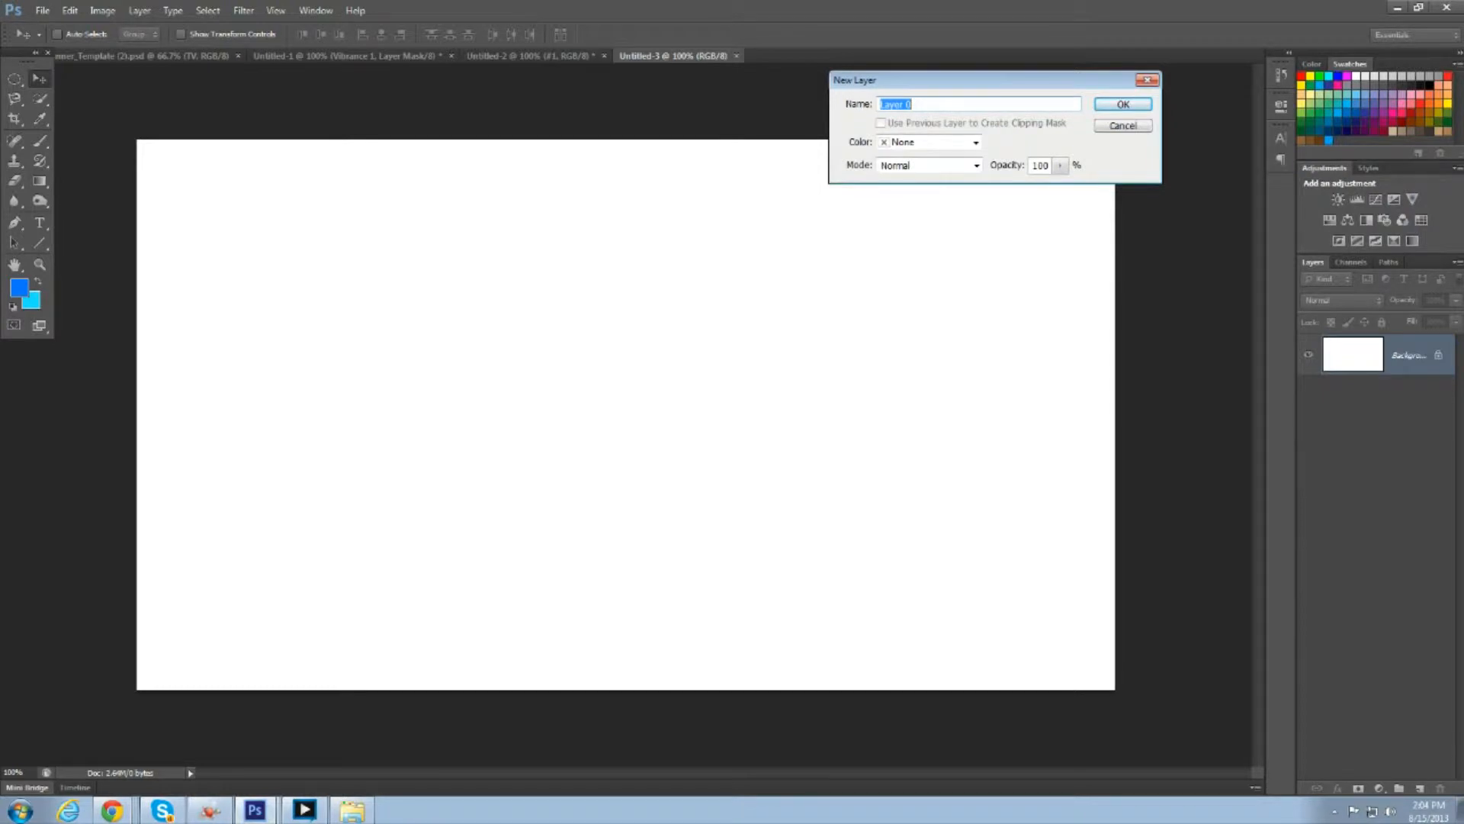
pyautogui.write('Basic Base Layer')
pyautogui.click(1115, 103)
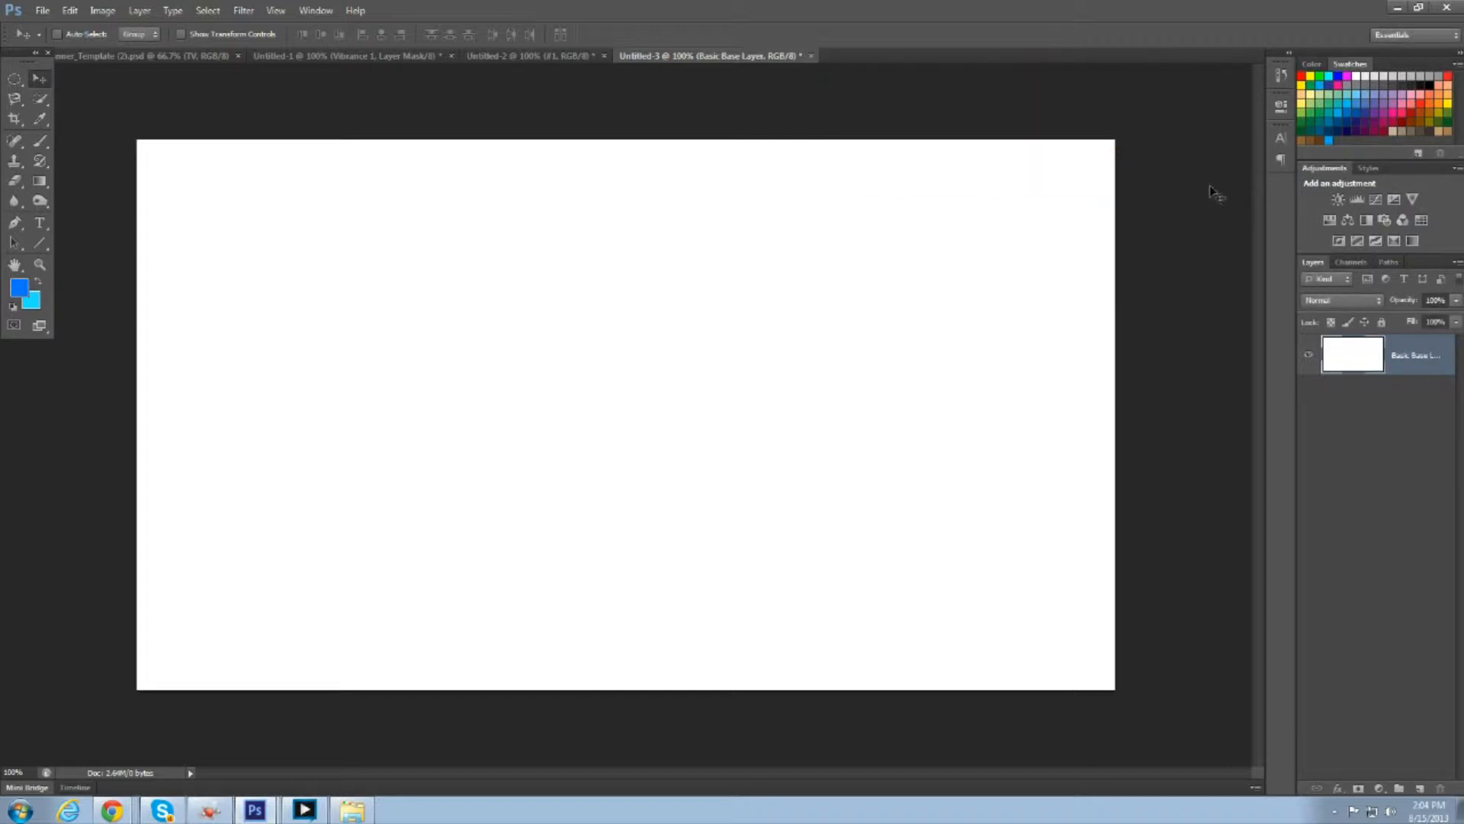
# - Close the Untitled-1 document without saving its changes
pyautogui.click(366, 55)
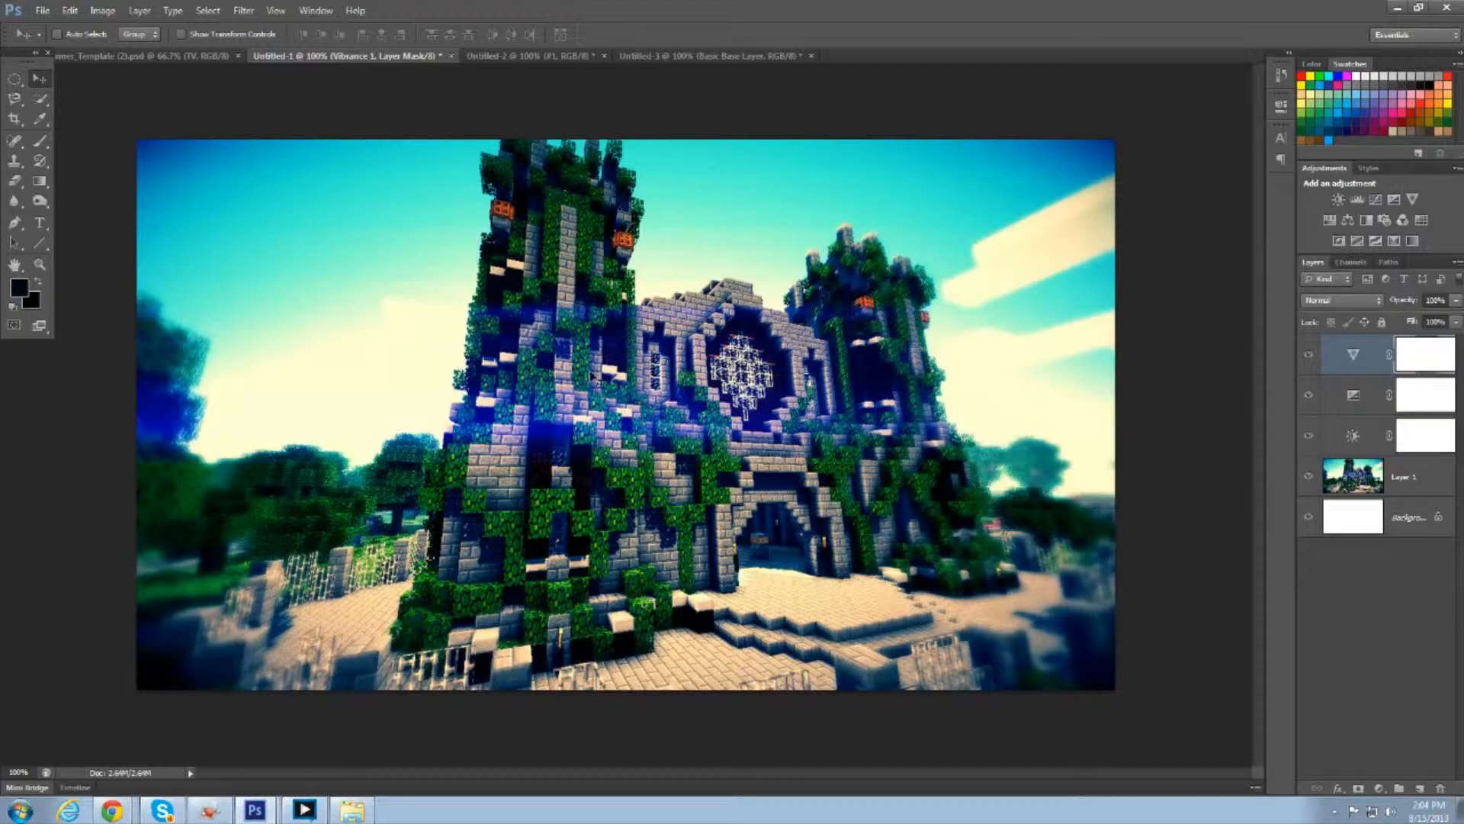
pyautogui.click(452, 56)
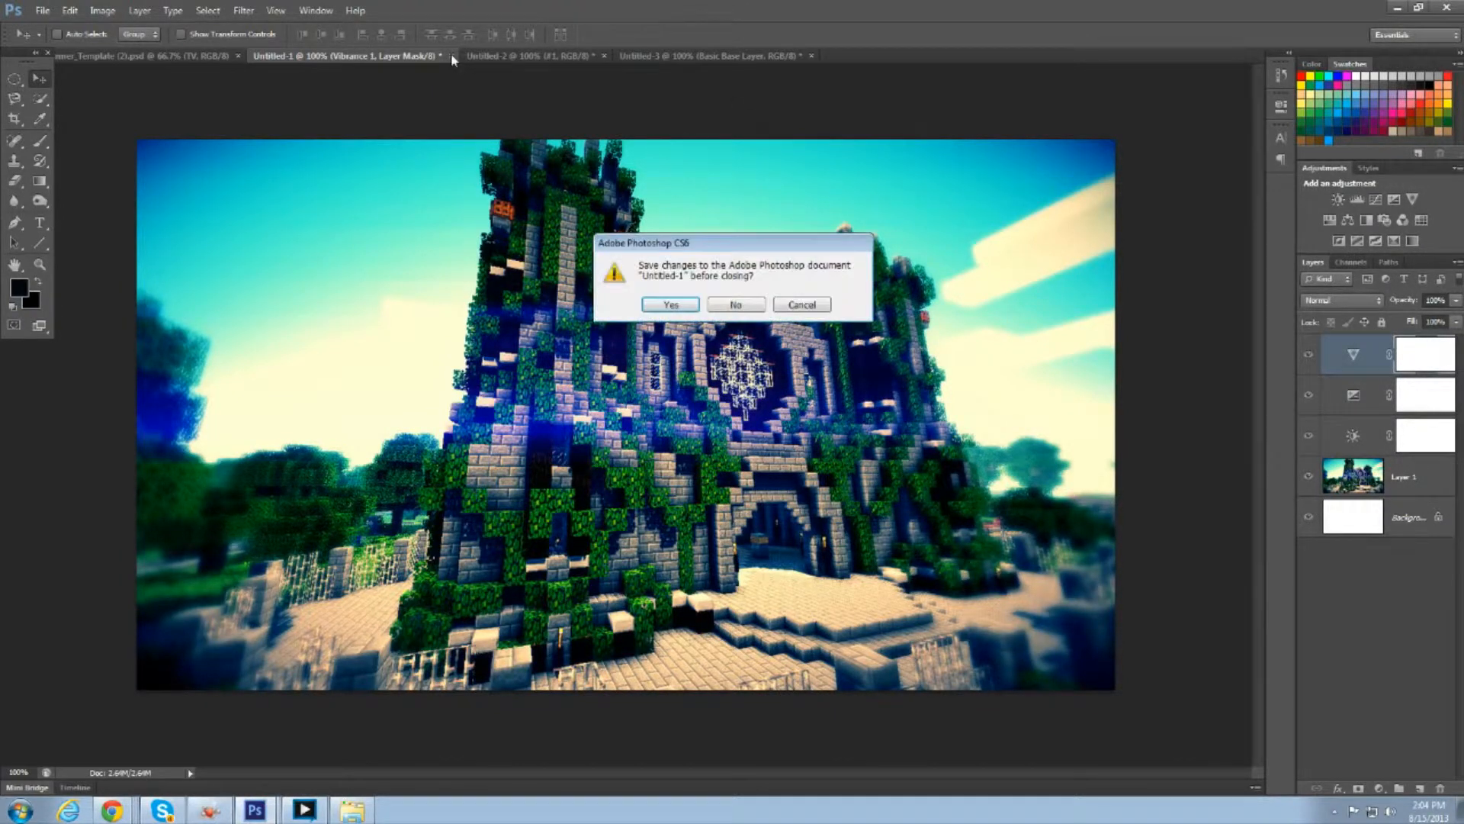
pyautogui.click(752, 305)
# - Open the Minecraft church wallpaper image from the Thumbnail Graphics Pack folder
pyautogui.click(41, 10)
pyautogui.click(52, 41)
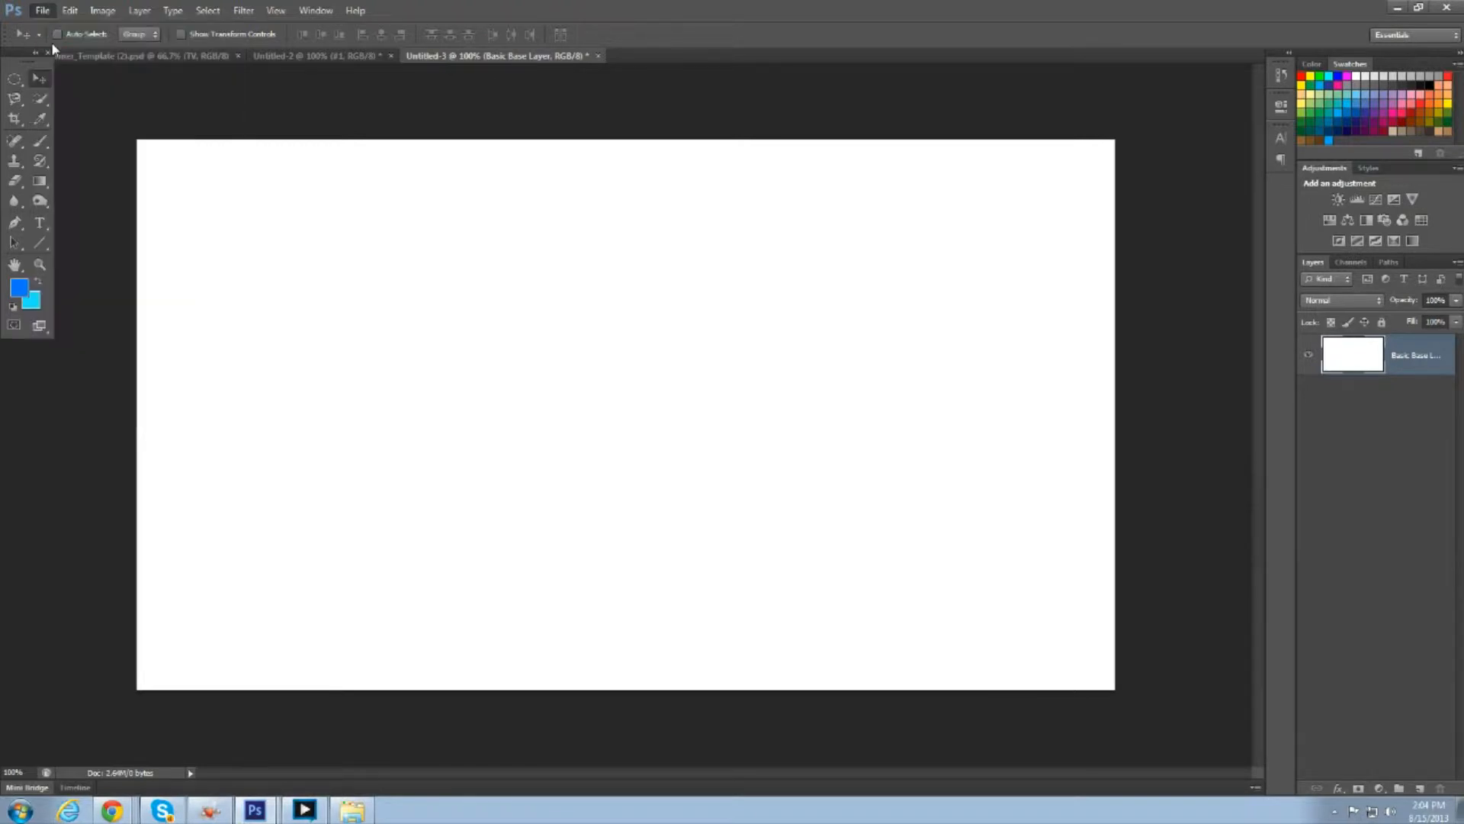
pyautogui.moveTo(1310, 228); pyautogui.dragTo(1302, 367)
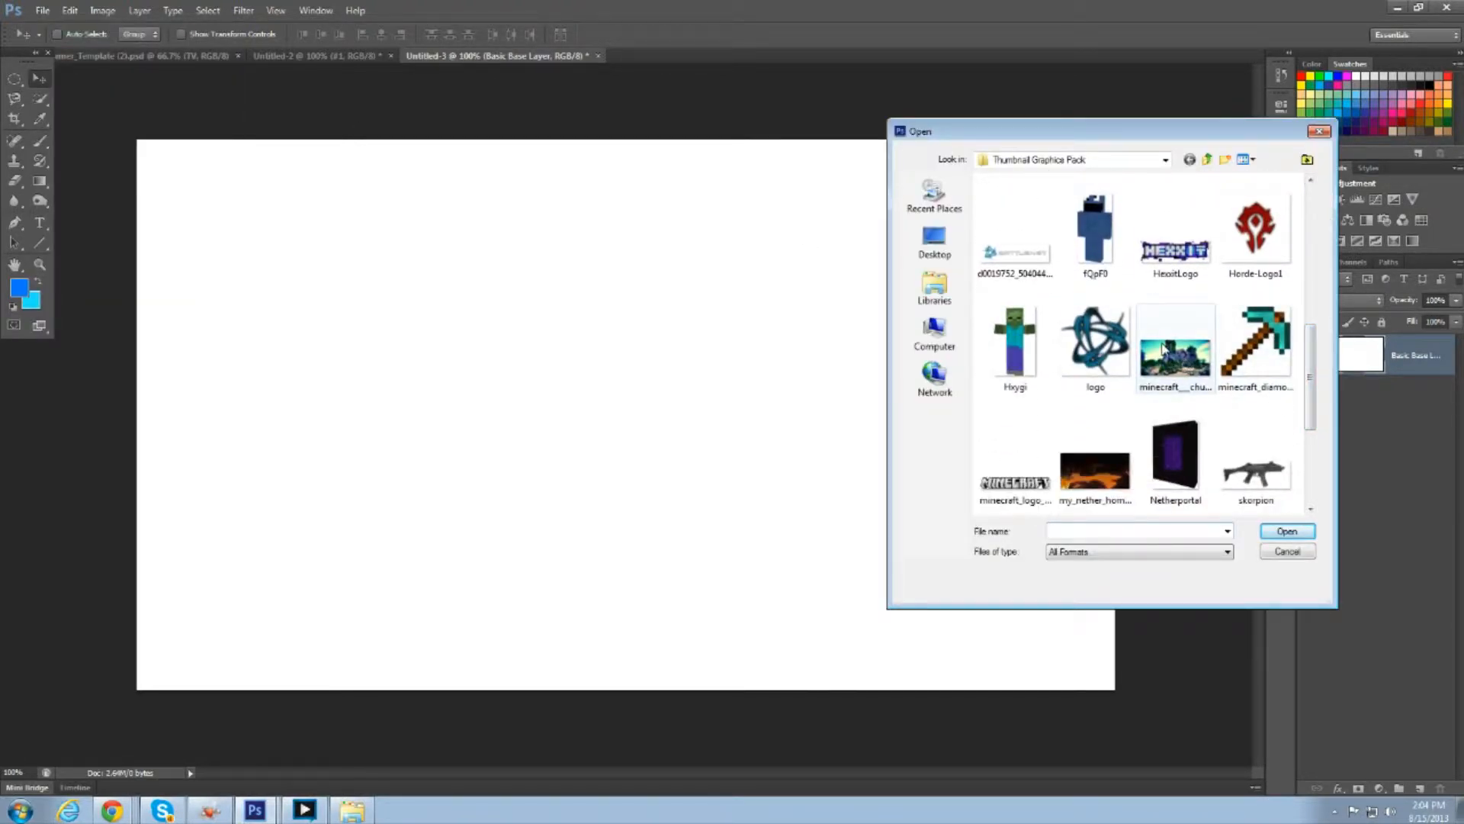
pyautogui.doubleClick(1166, 350)
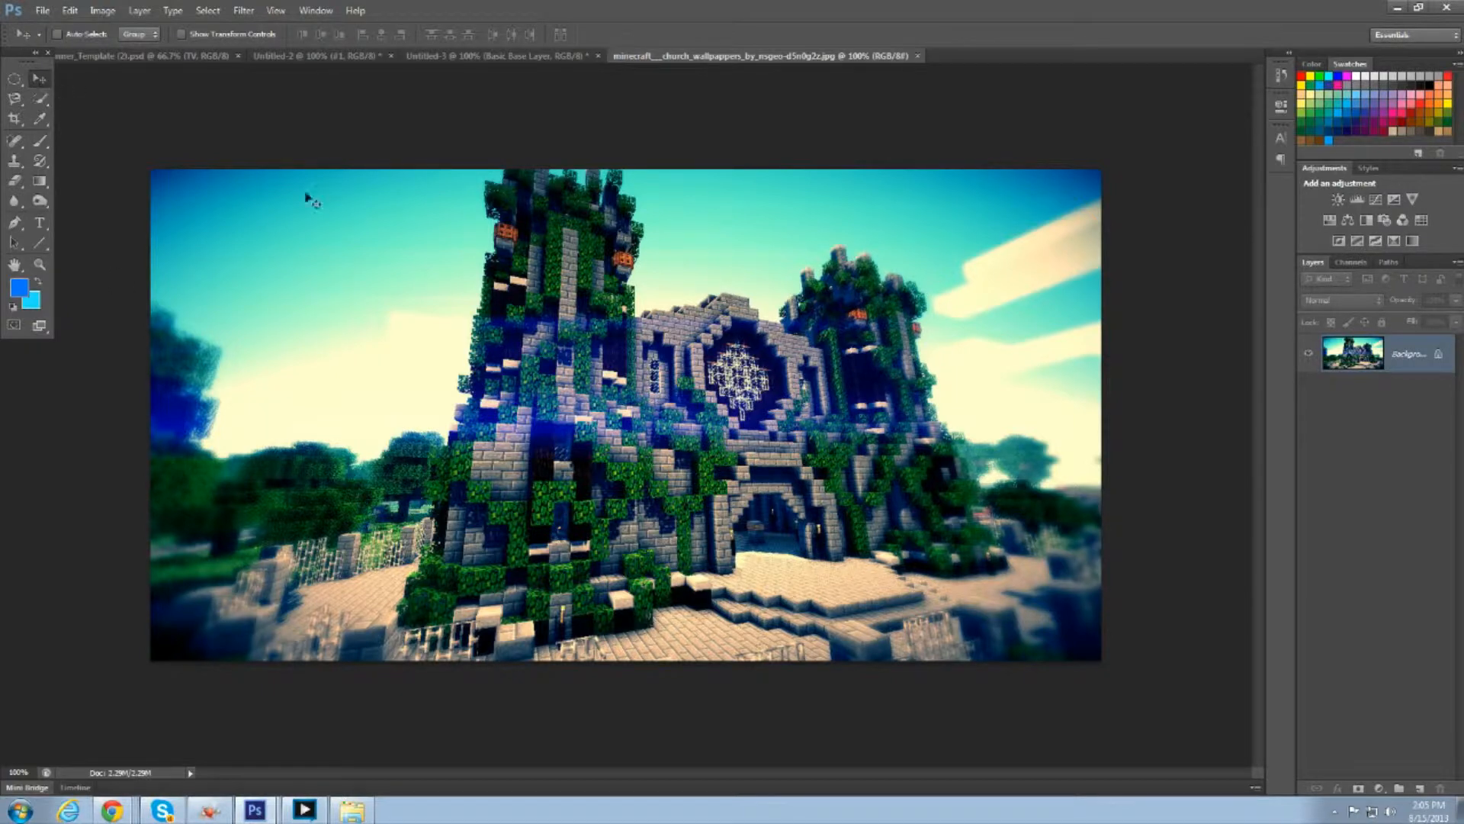
# - Bring the church wallpaper into Untitled-3 as a new layer and free-transform it to about 102.89% by 111.98%, filling the canvas
pyautogui.click(536, 56)
pyautogui.moveTo(536, 57); pyautogui.dragTo(545, 422)
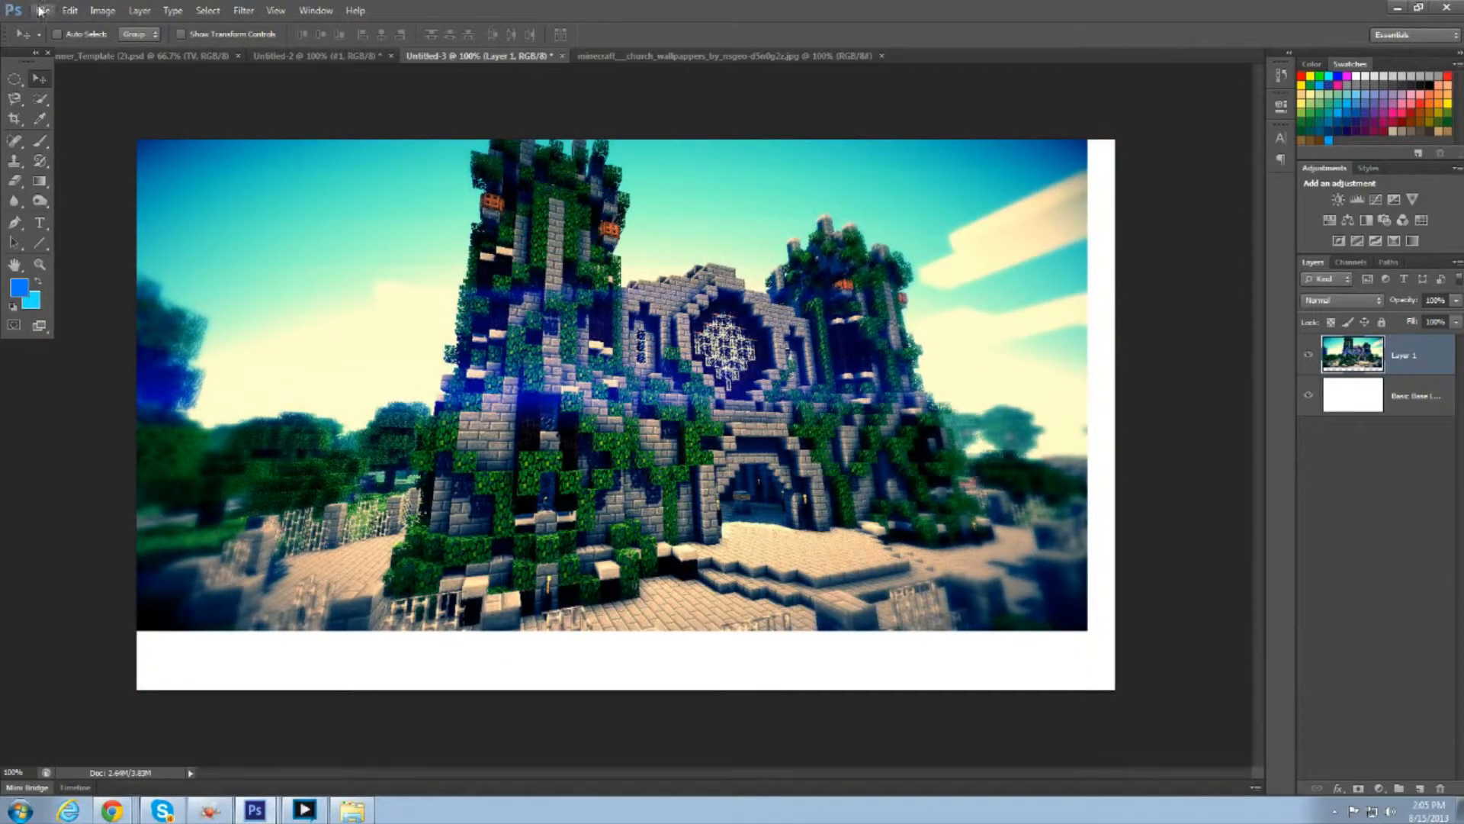
pyautogui.click(69, 10)
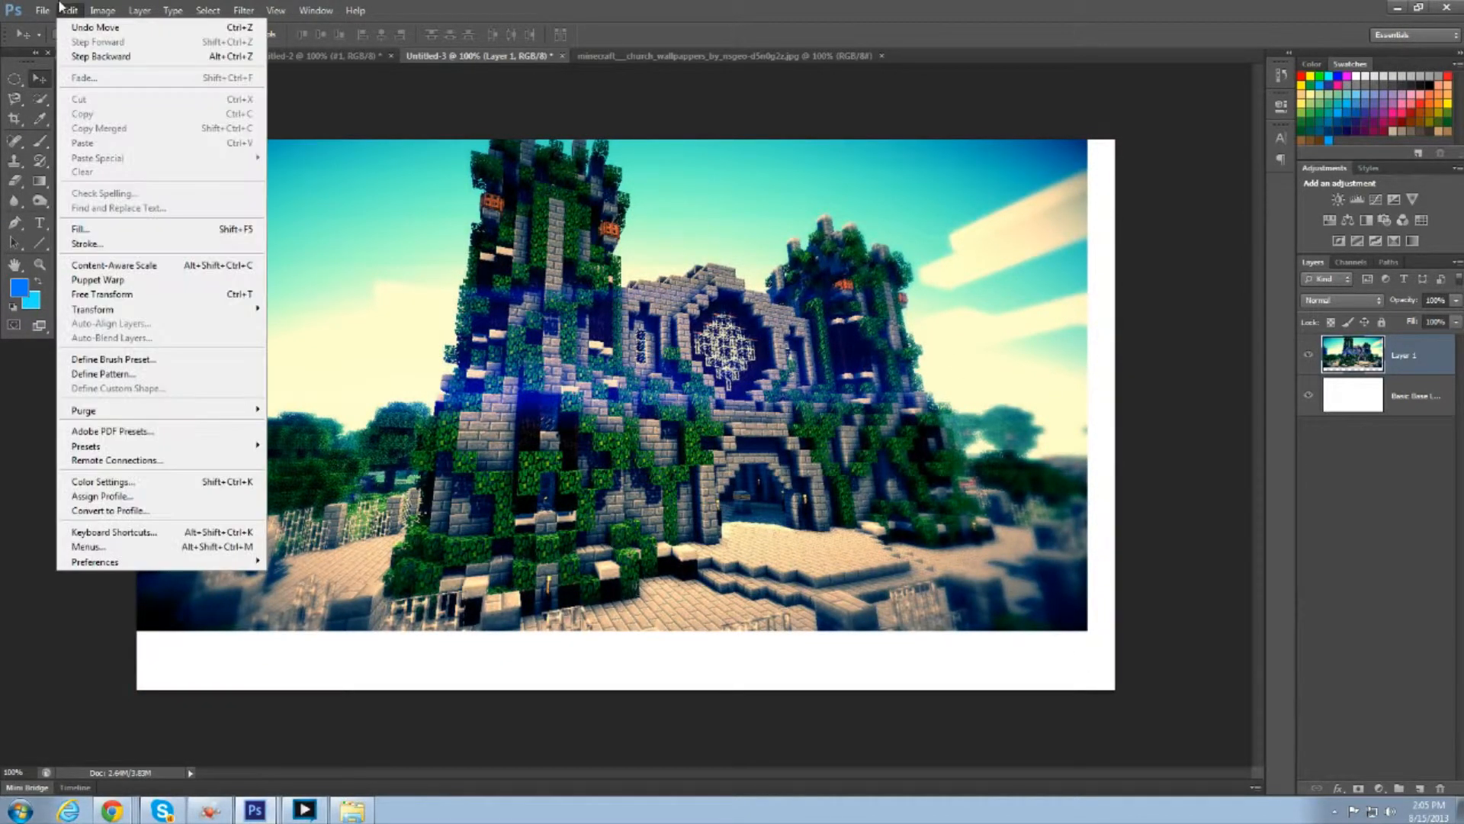
pyautogui.click(126, 294)
pyautogui.moveTo(1088, 631); pyautogui.dragTo(1114, 689)
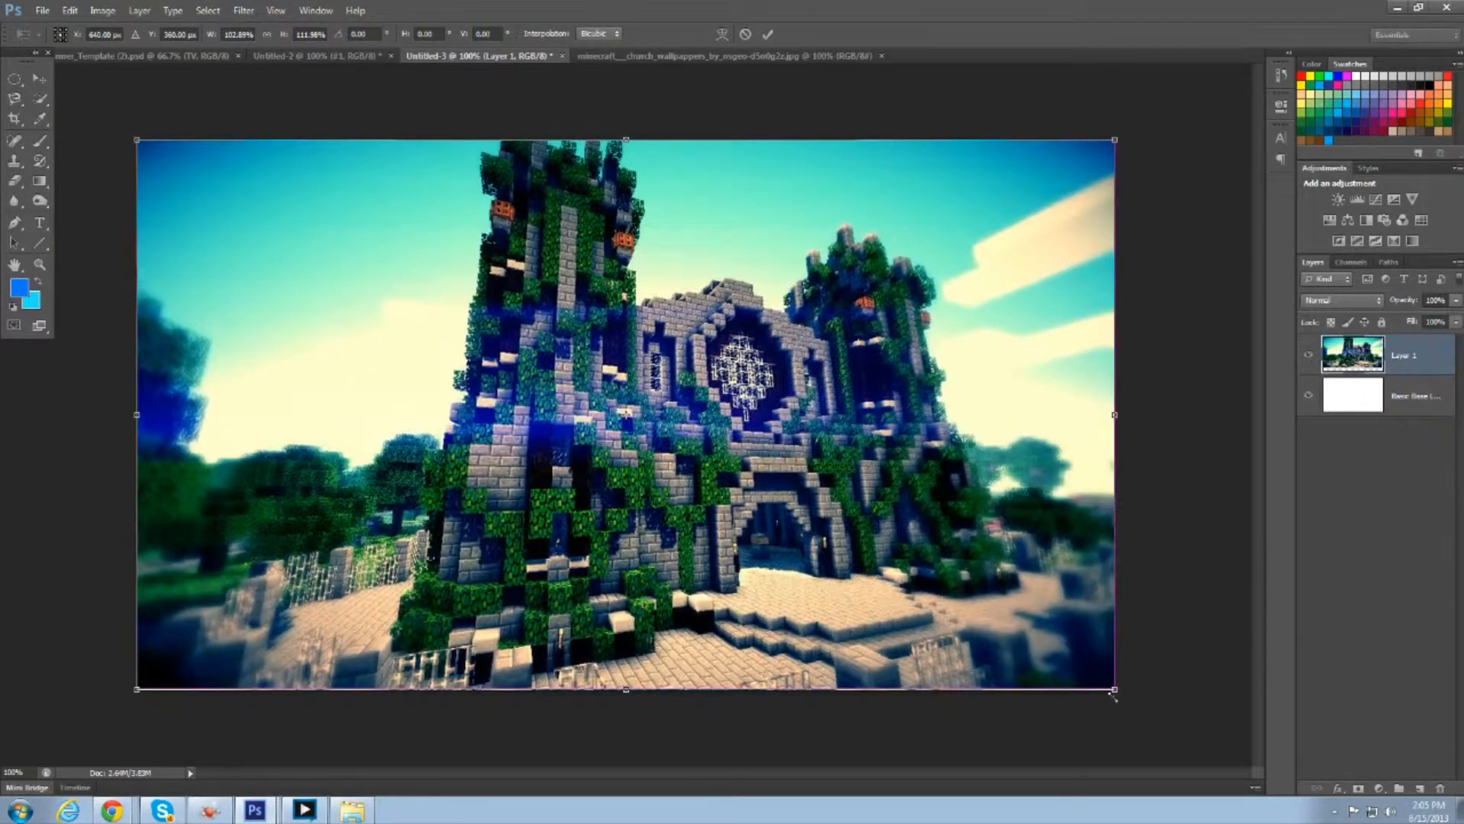
pyautogui.click(768, 35)
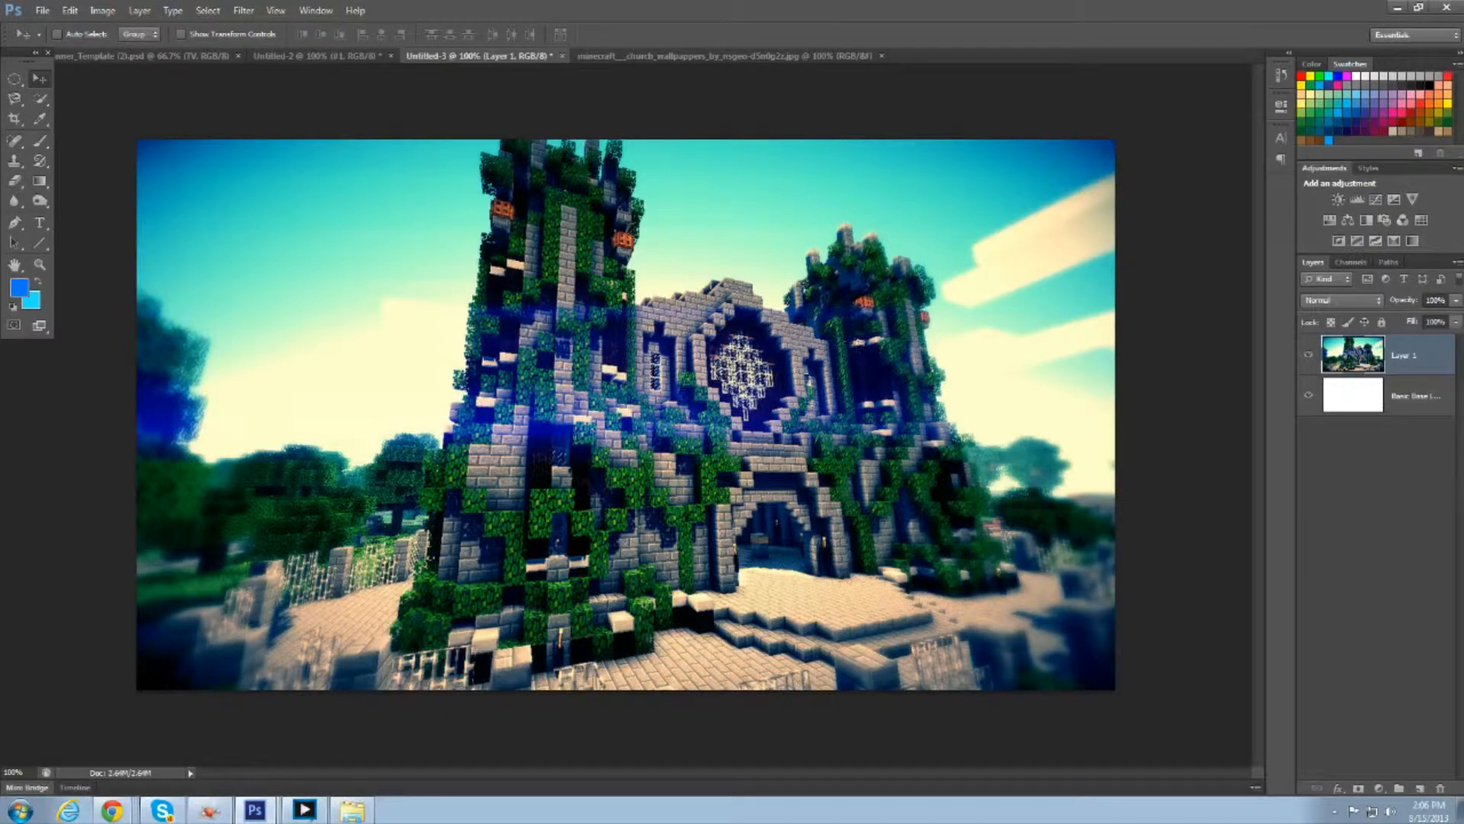
# - Add a Brightness/Contrast adjustment layer above the wallpaper with brightness set to 31
pyautogui.click(1338, 200)
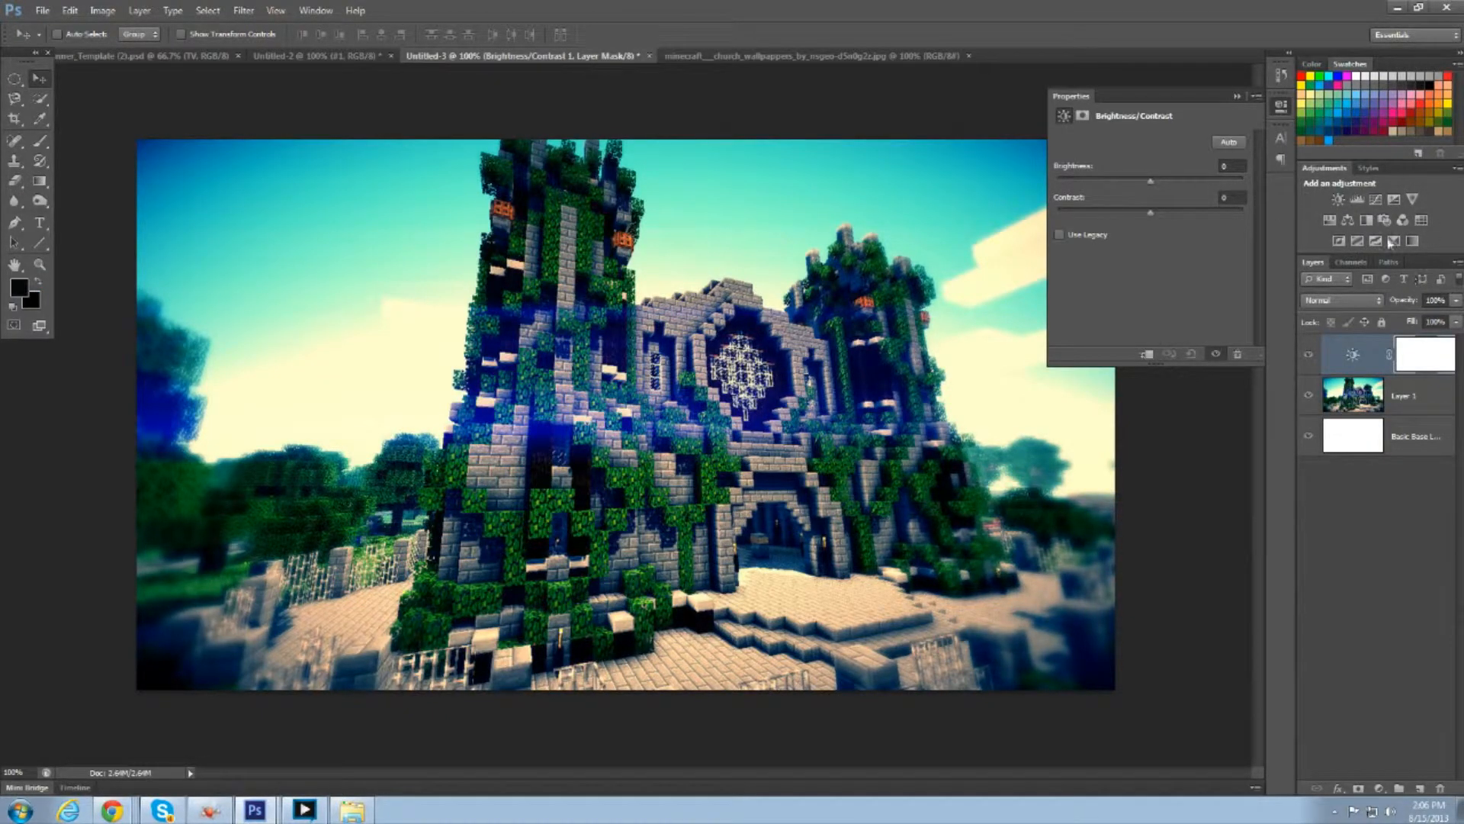
pyautogui.moveTo(1150, 181)
pyautogui.mouseDown()
pyautogui.moveTo(1244, 181)
pyautogui.moveTo(1155, 182)
pyautogui.moveTo(1201, 182)
pyautogui.moveTo(1172, 186)
pyautogui.mouseUp()
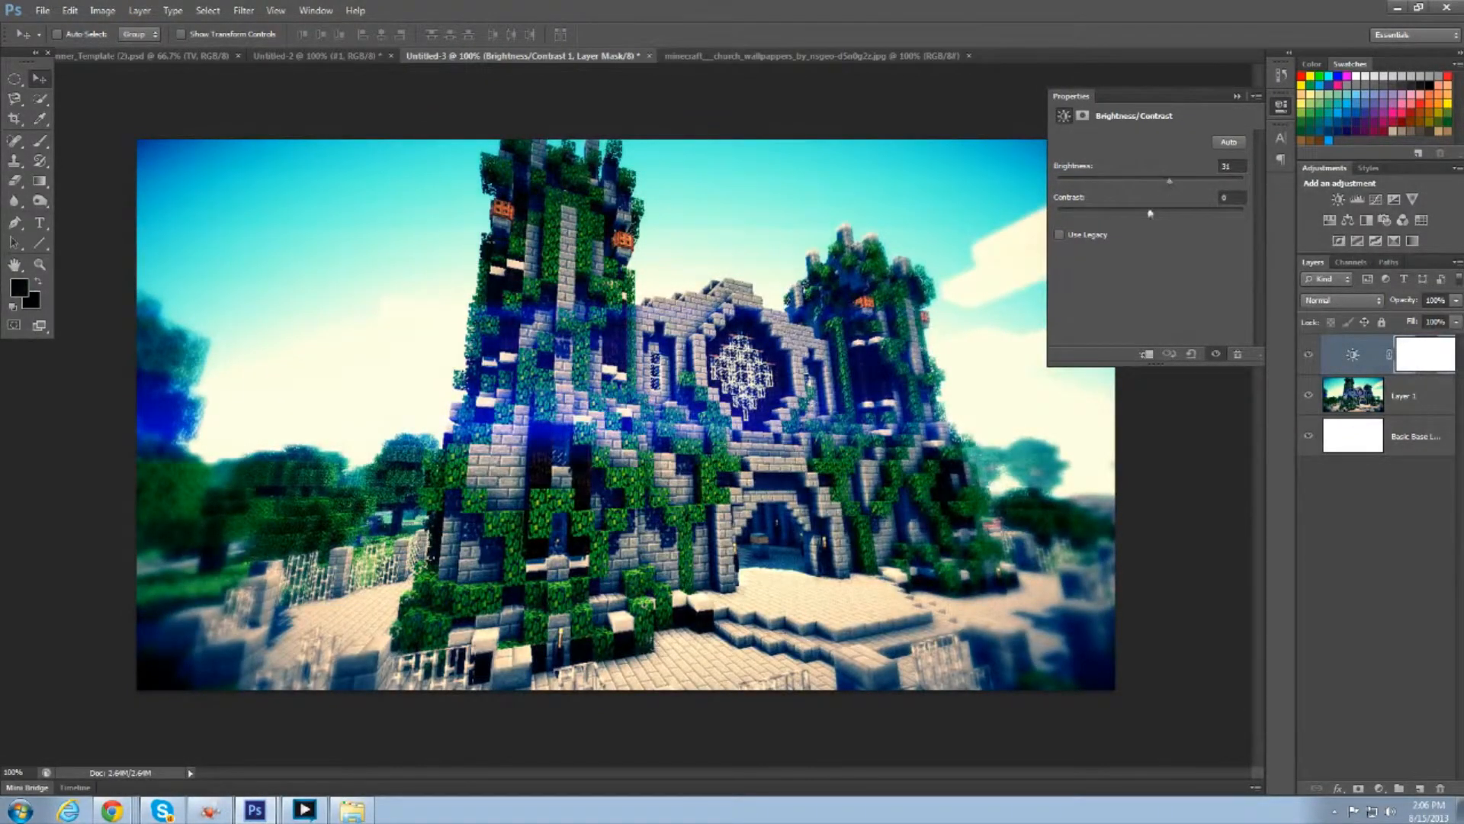
# - Add a Levels adjustment layer, followed by two alternating pairs of Exposure and Vibrance adjustment layers
pyautogui.click(1356, 200)
pyautogui.click(1394, 199)
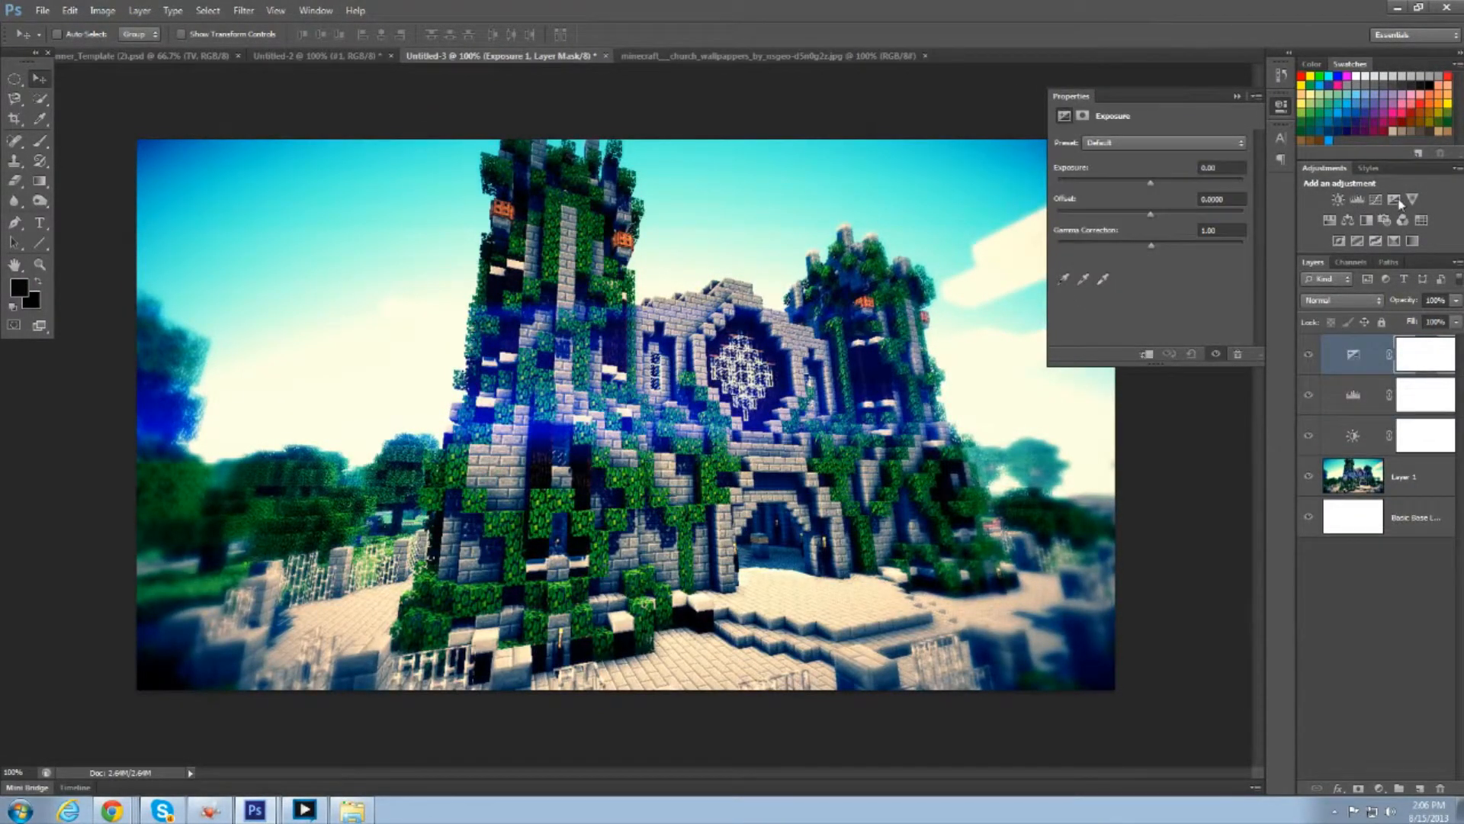
pyautogui.click(1411, 199)
pyautogui.click(1394, 200)
pyautogui.click(1412, 200)
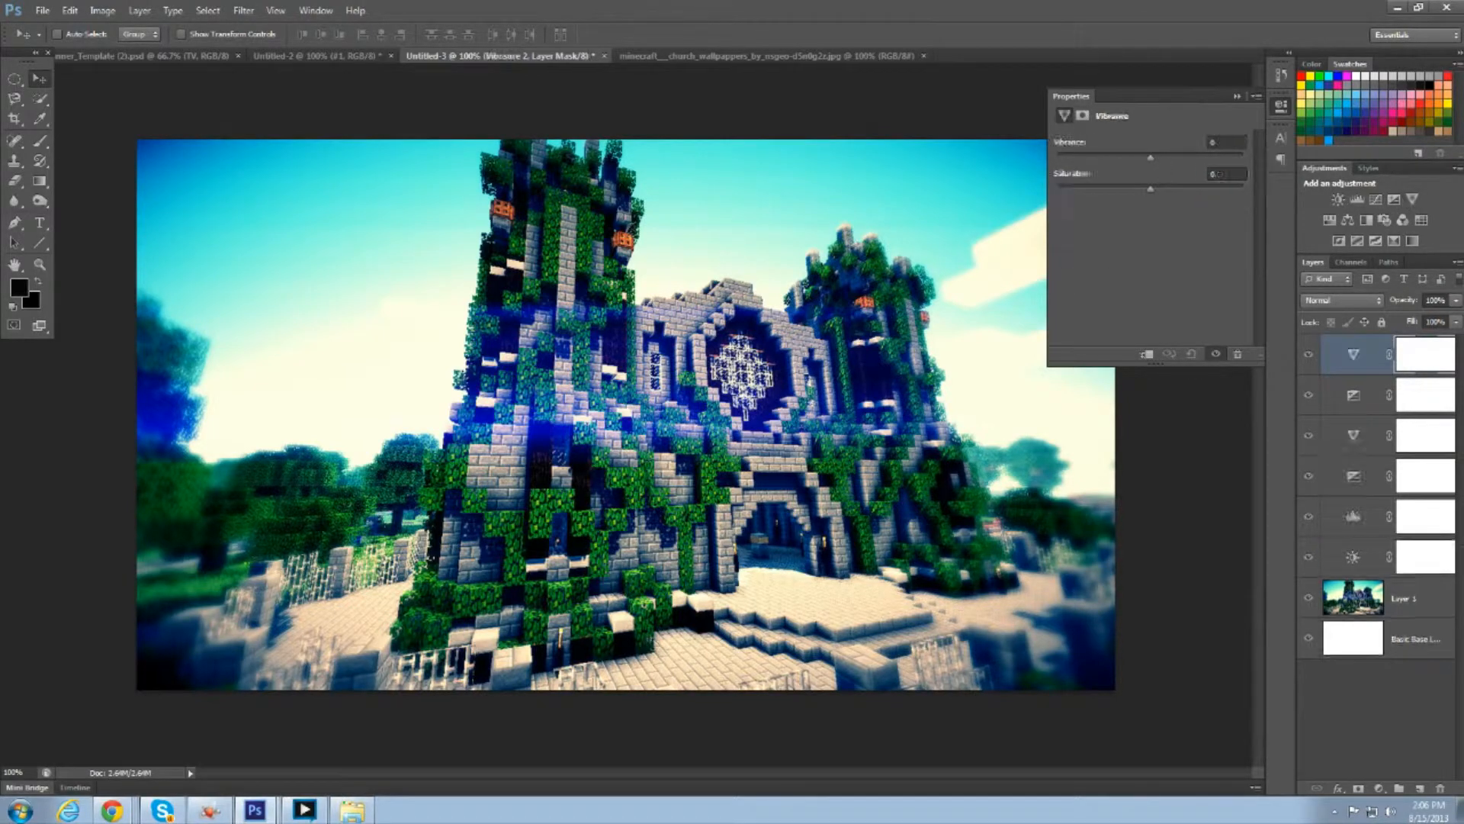
# - Set the vibrance of the topmost Vibrance adjustment layer to +100 and collapse its properties
pyautogui.moveTo(1149, 160); pyautogui.dragTo(1109, 159)
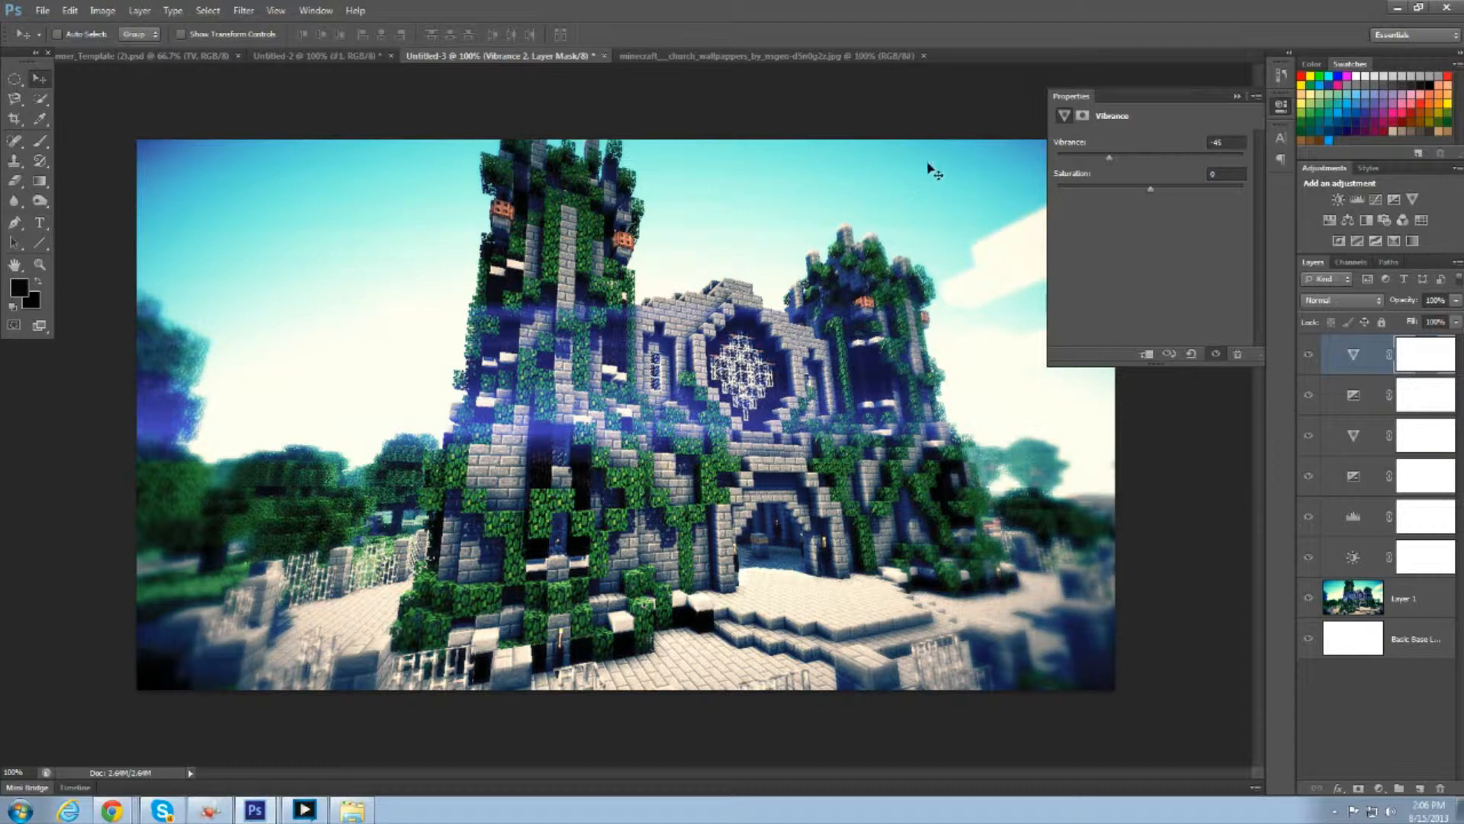
pyautogui.moveTo(1109, 158); pyautogui.dragTo(1248, 157)
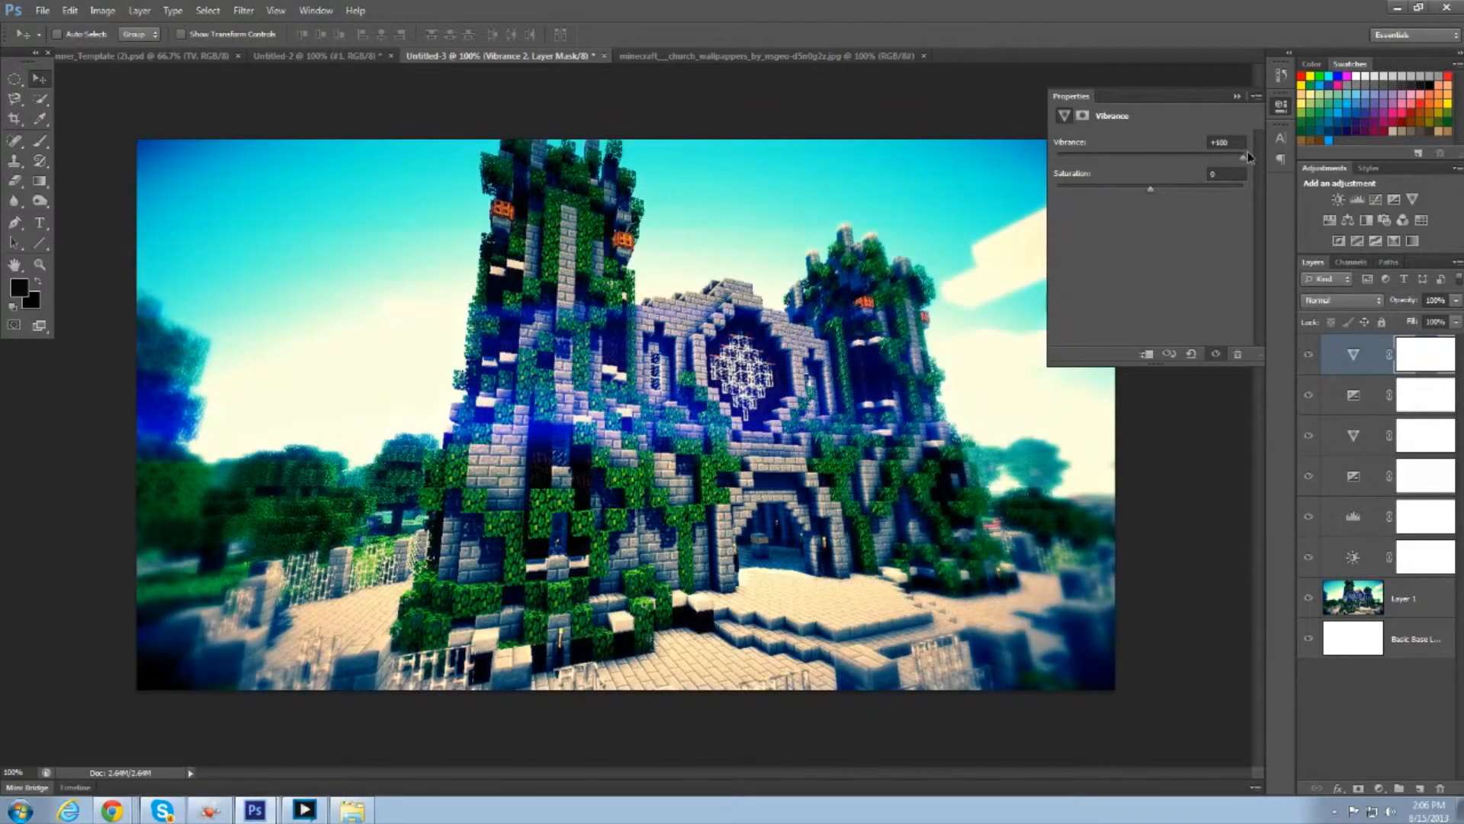
pyautogui.click(1236, 97)
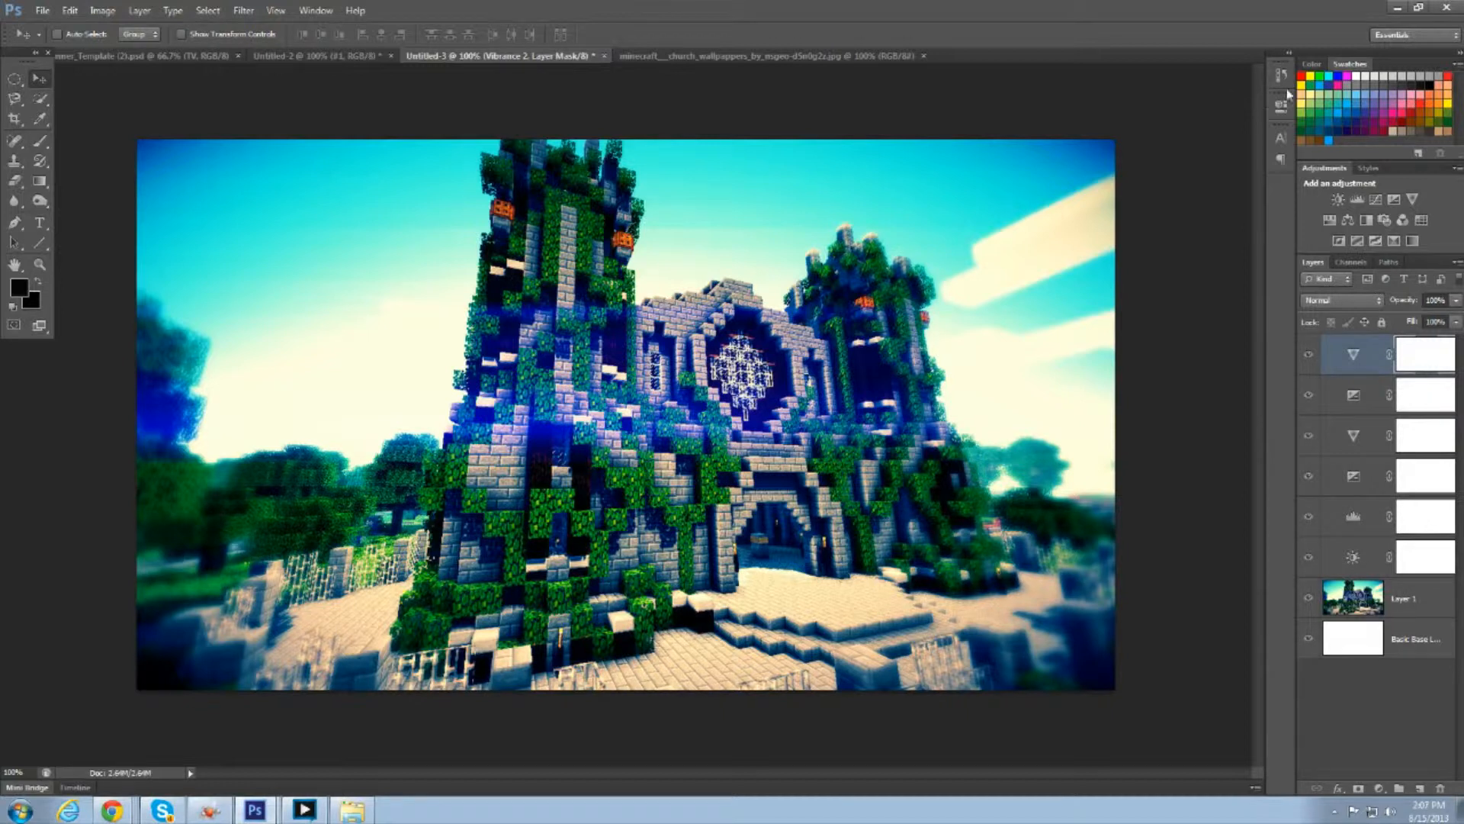
# - Add another Vibrance adjustment layer on top with vibrance set to +60
pyautogui.click(1412, 200)
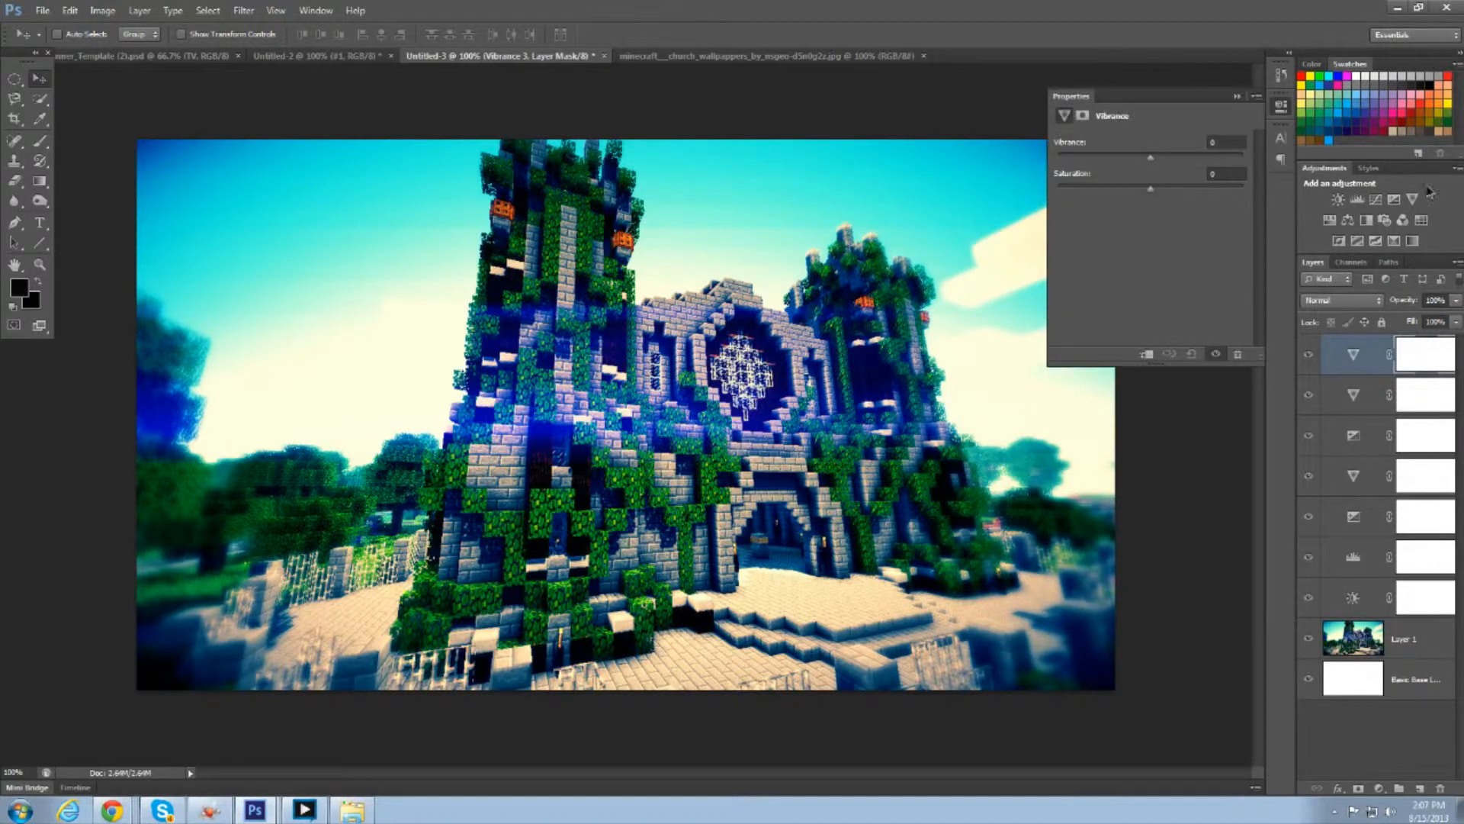
pyautogui.moveTo(1150, 157); pyautogui.dragTo(1236, 161)
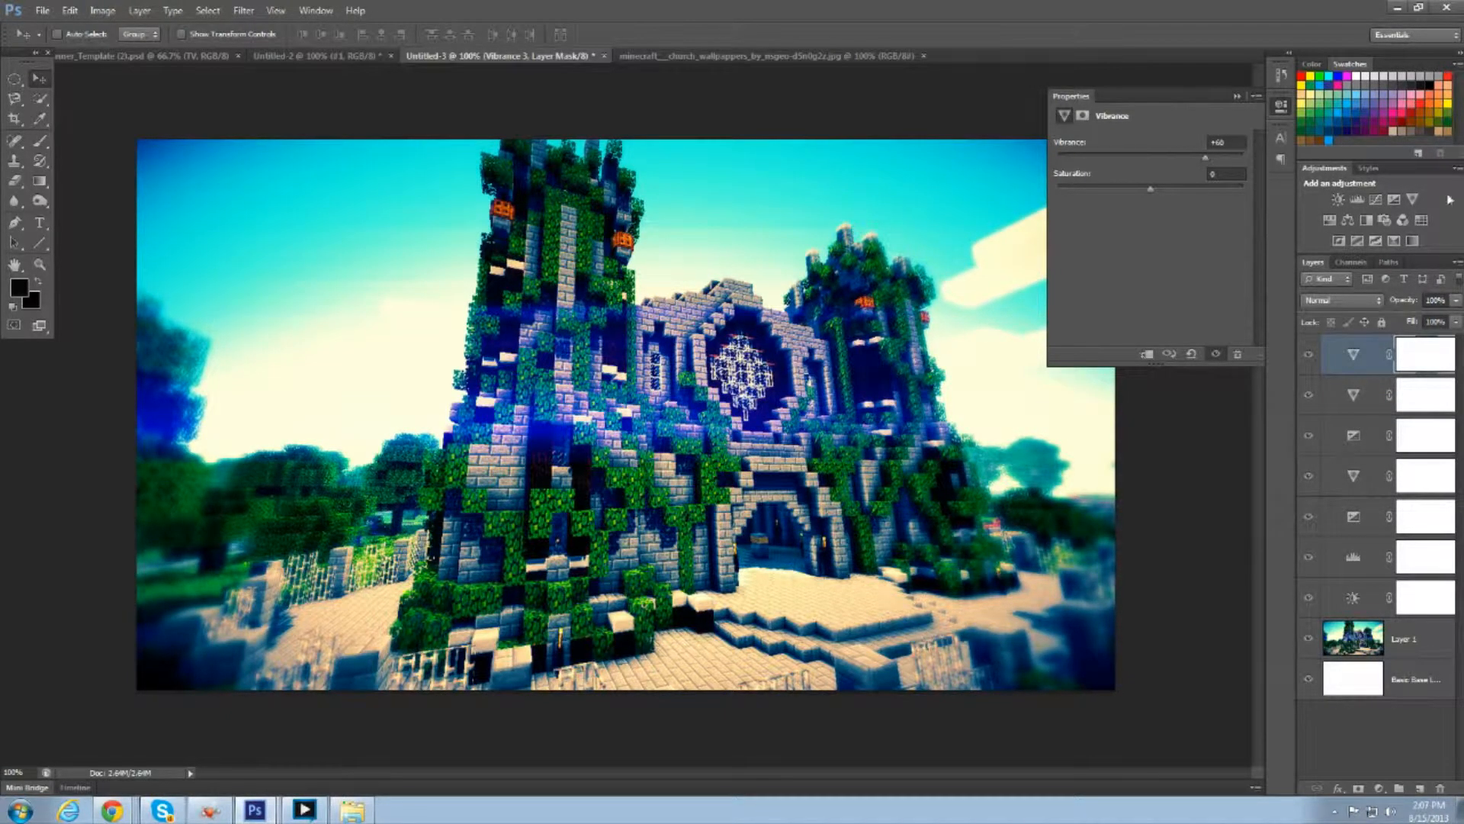
pyautogui.click(1234, 96)
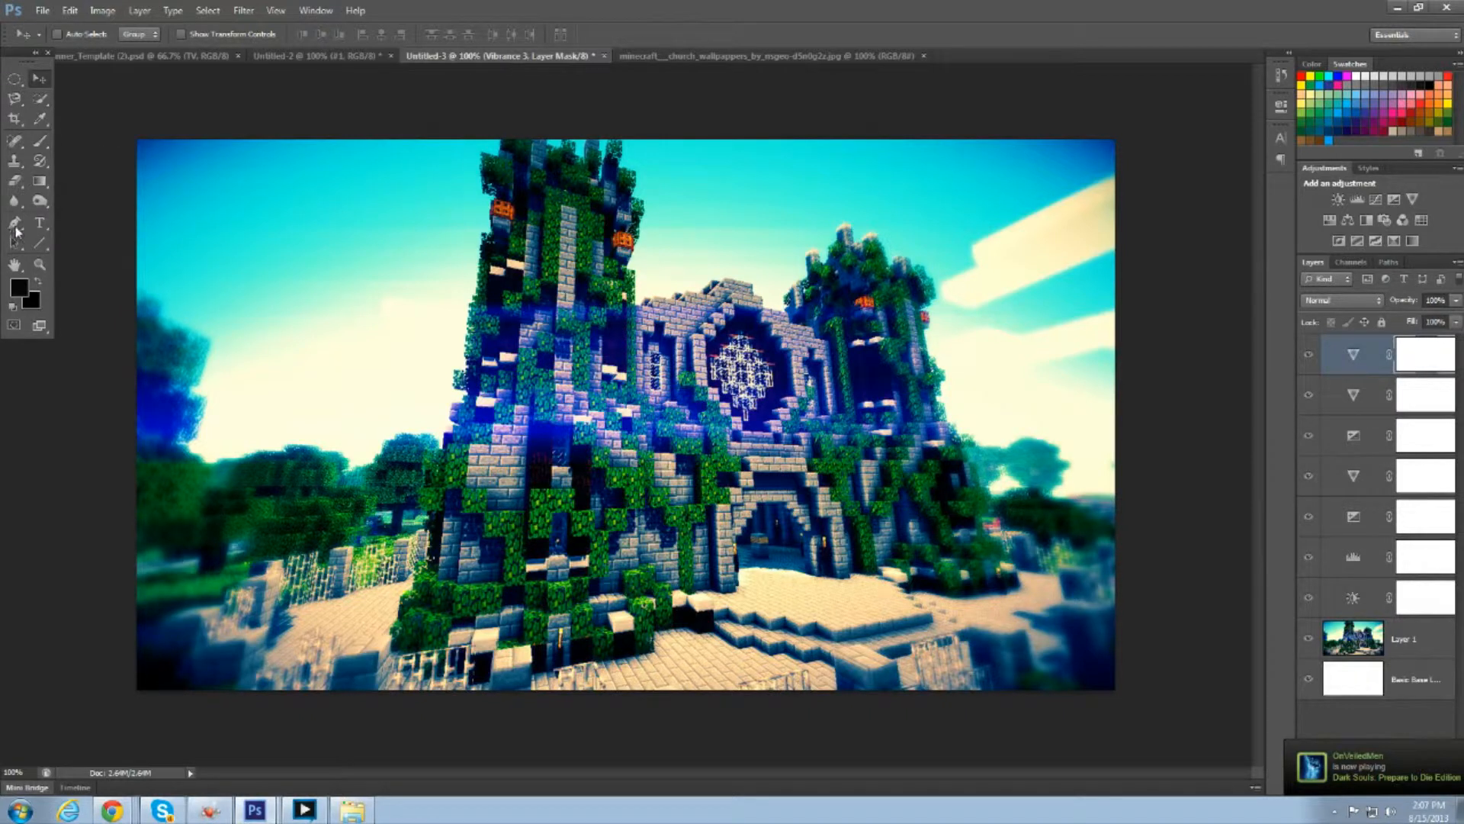
# - Activate the Type tool, switch to the browser and open the BD Cartoon Shout font page on DaFont
pyautogui.click(44, 218)
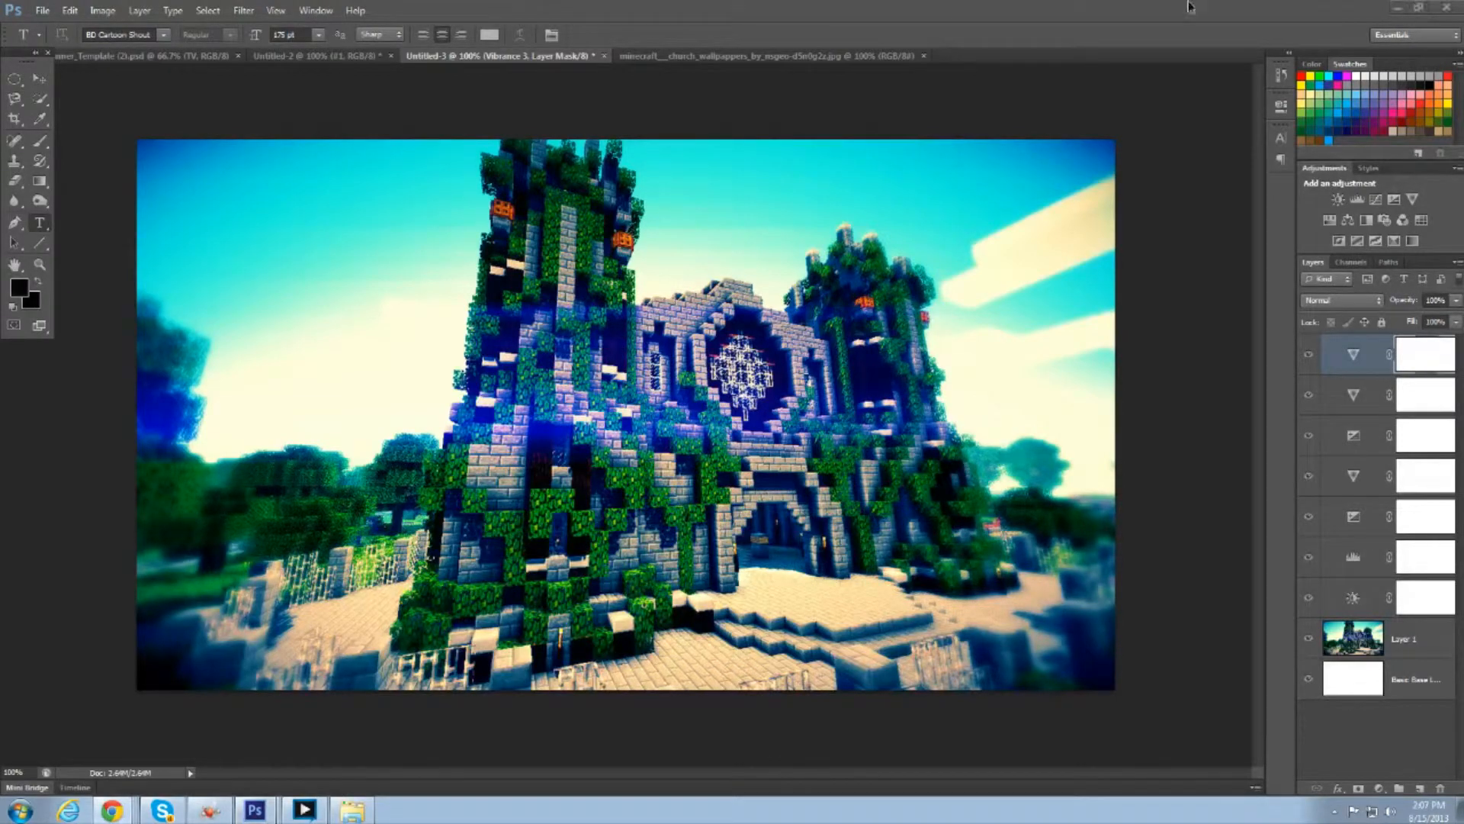
pyautogui.hotkey('alt', 'Tab')
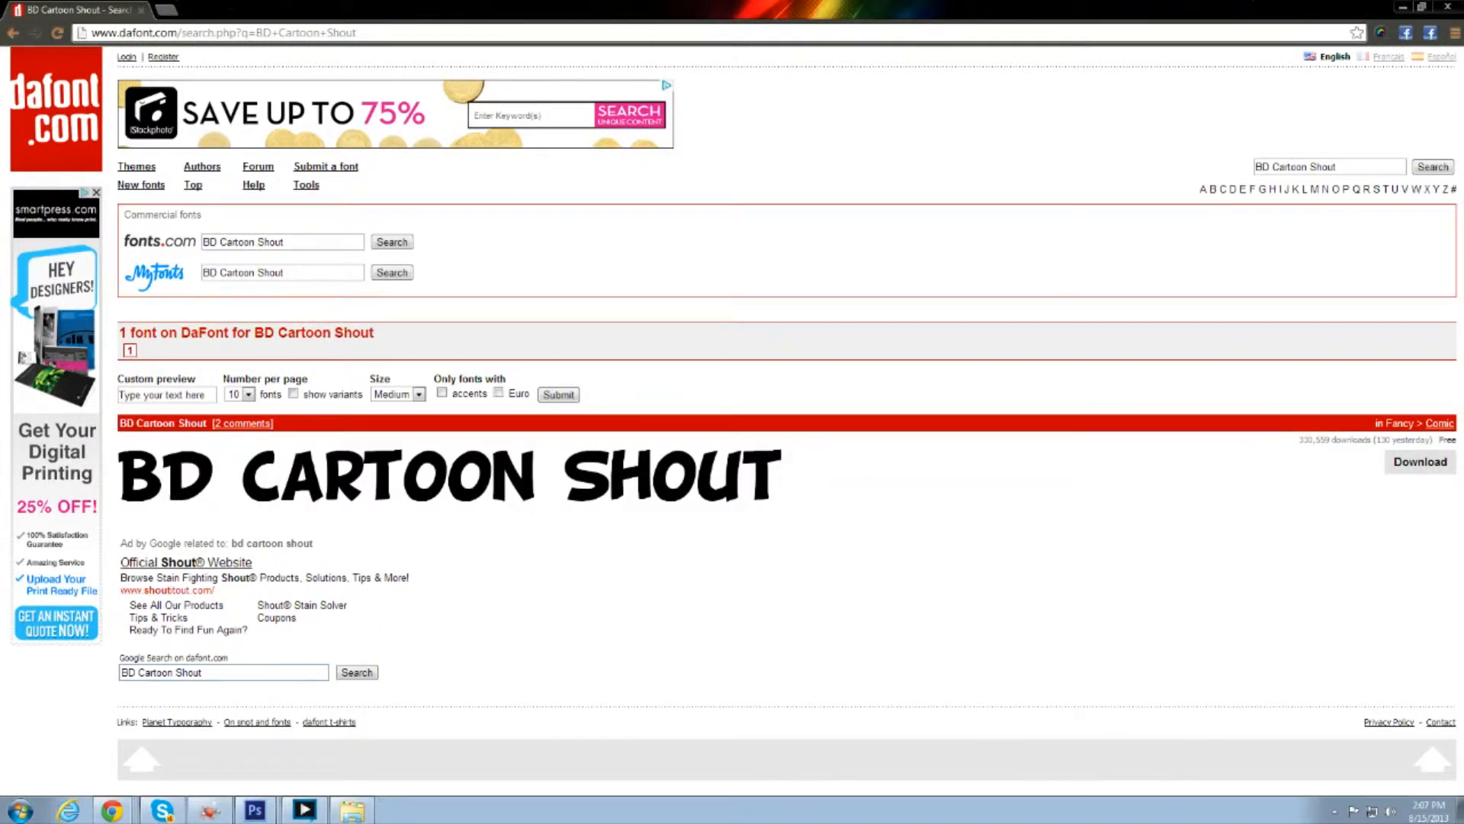
pyautogui.click(1194, 472)
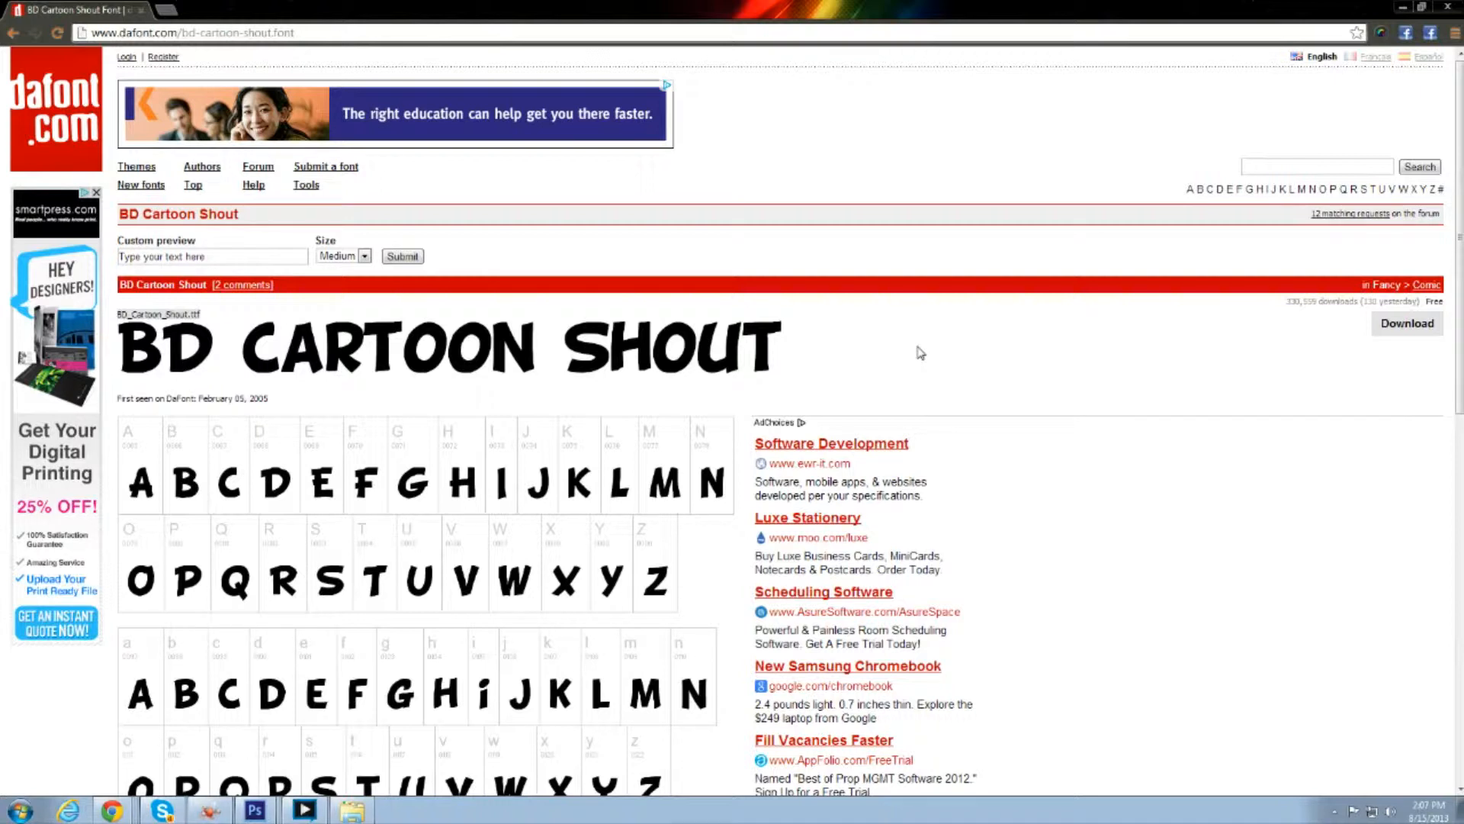
# - Browse the fonts in DaFont's Fancy > Comic theme category
pyautogui.click(135, 165)
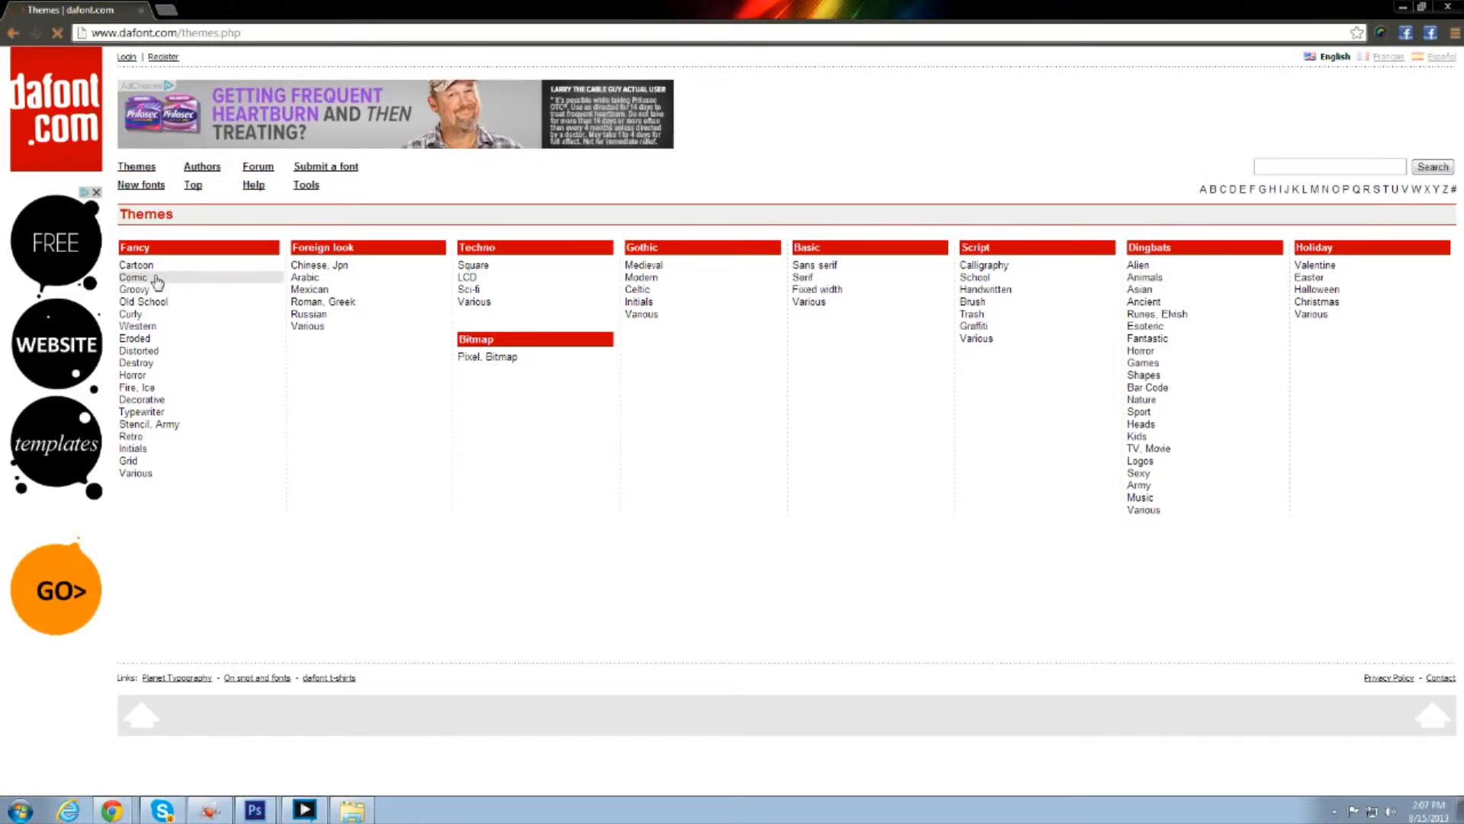
pyautogui.click(133, 276)
pyautogui.scroll(-1, 990, 379)
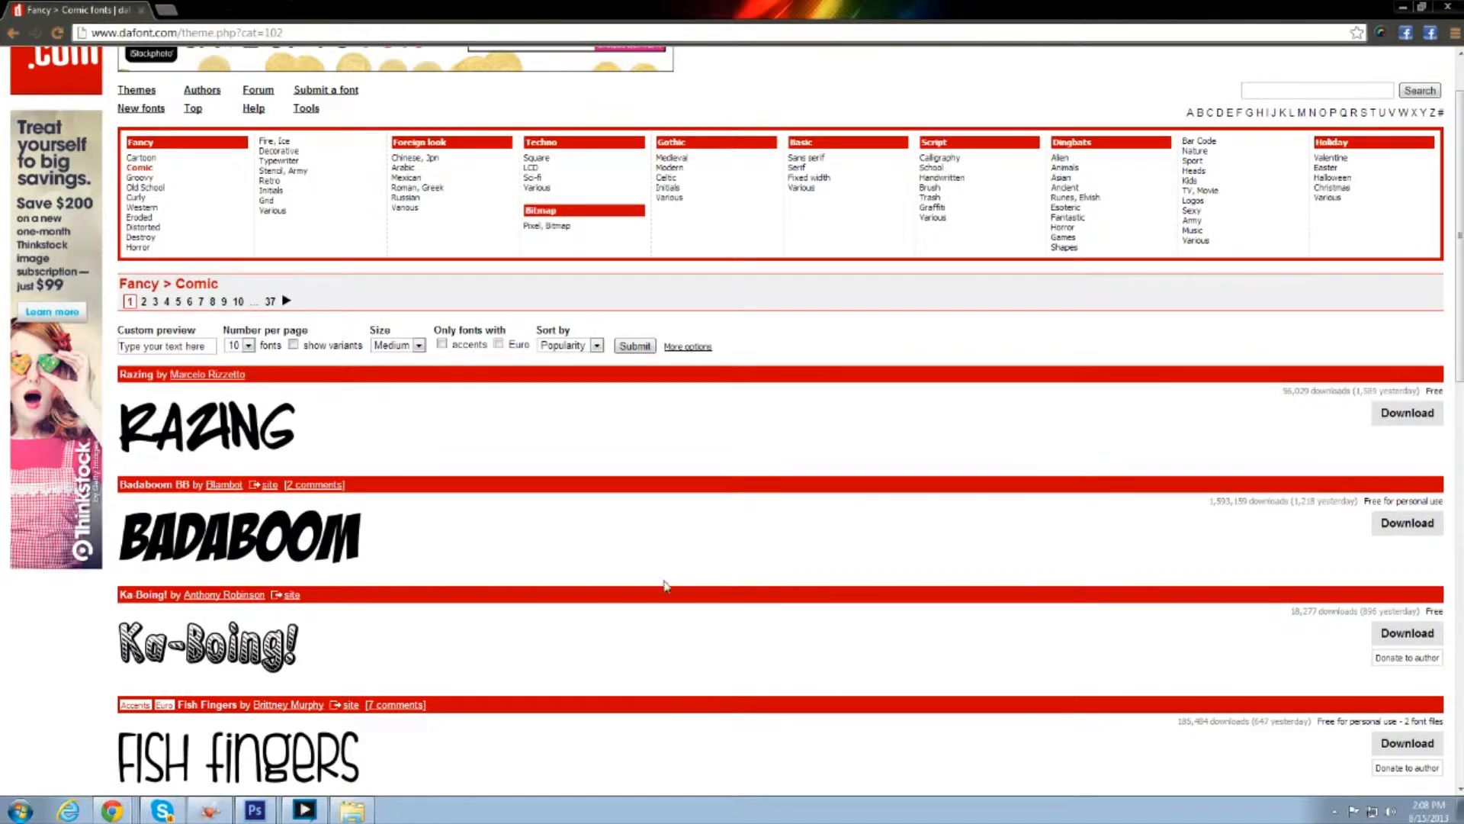
pyautogui.rightClick(636, 477)
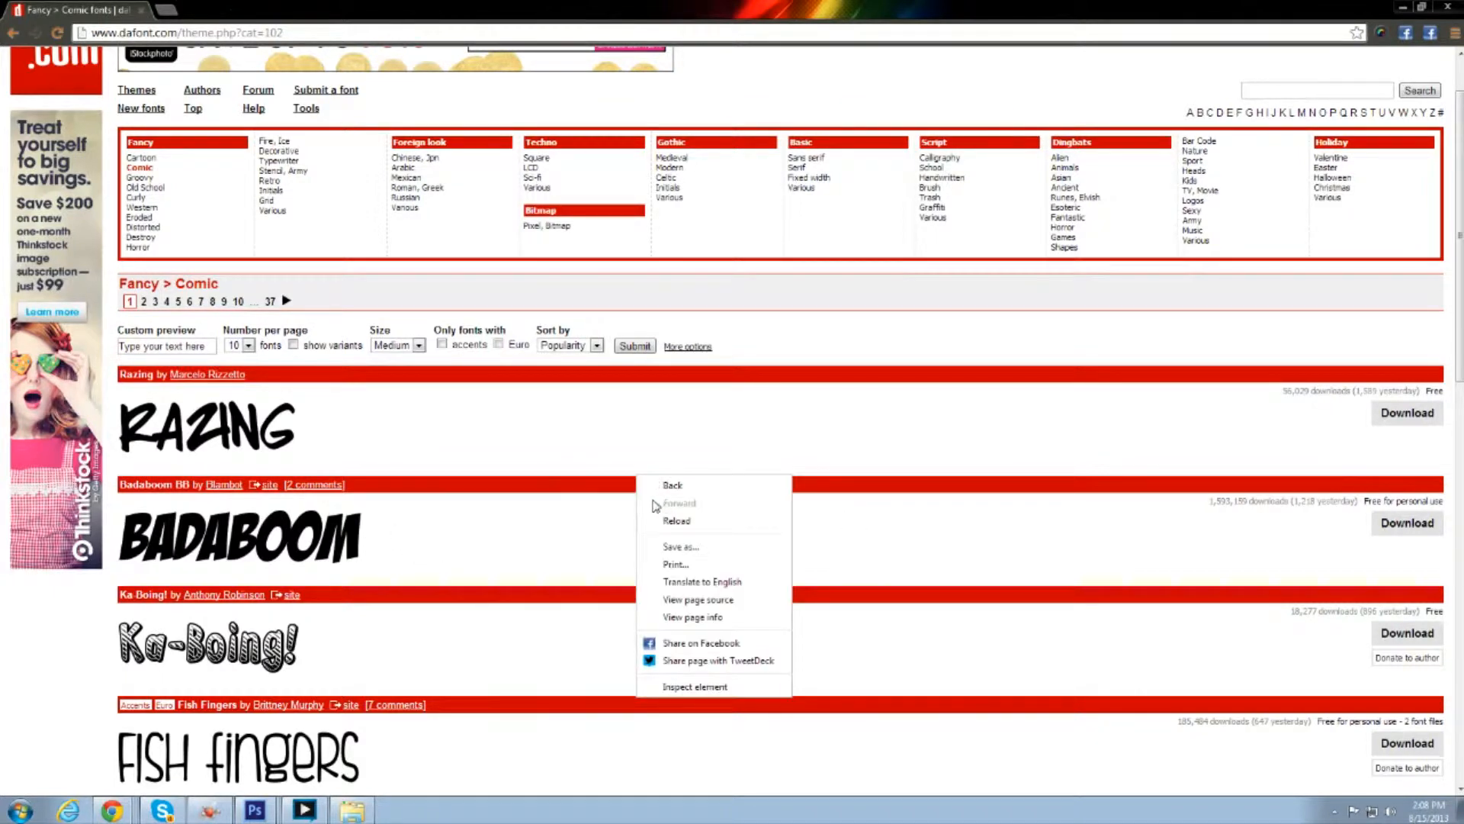
pyautogui.click(670, 450)
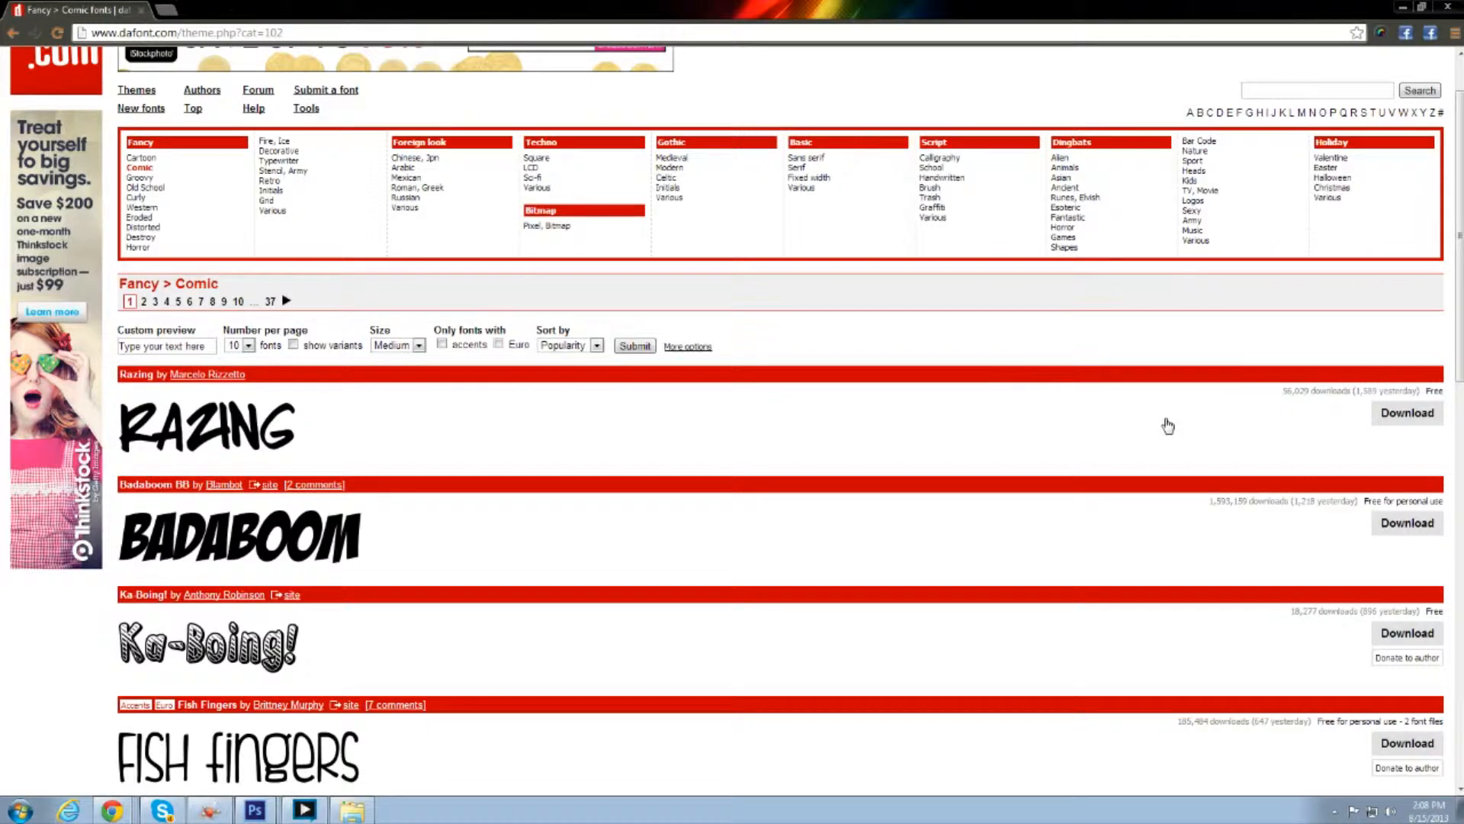
# - Return to Photoshop, add a title with the person's first name followed by YYY across the image's upper half, and move it slightly down
pyautogui.click(1401, 7)
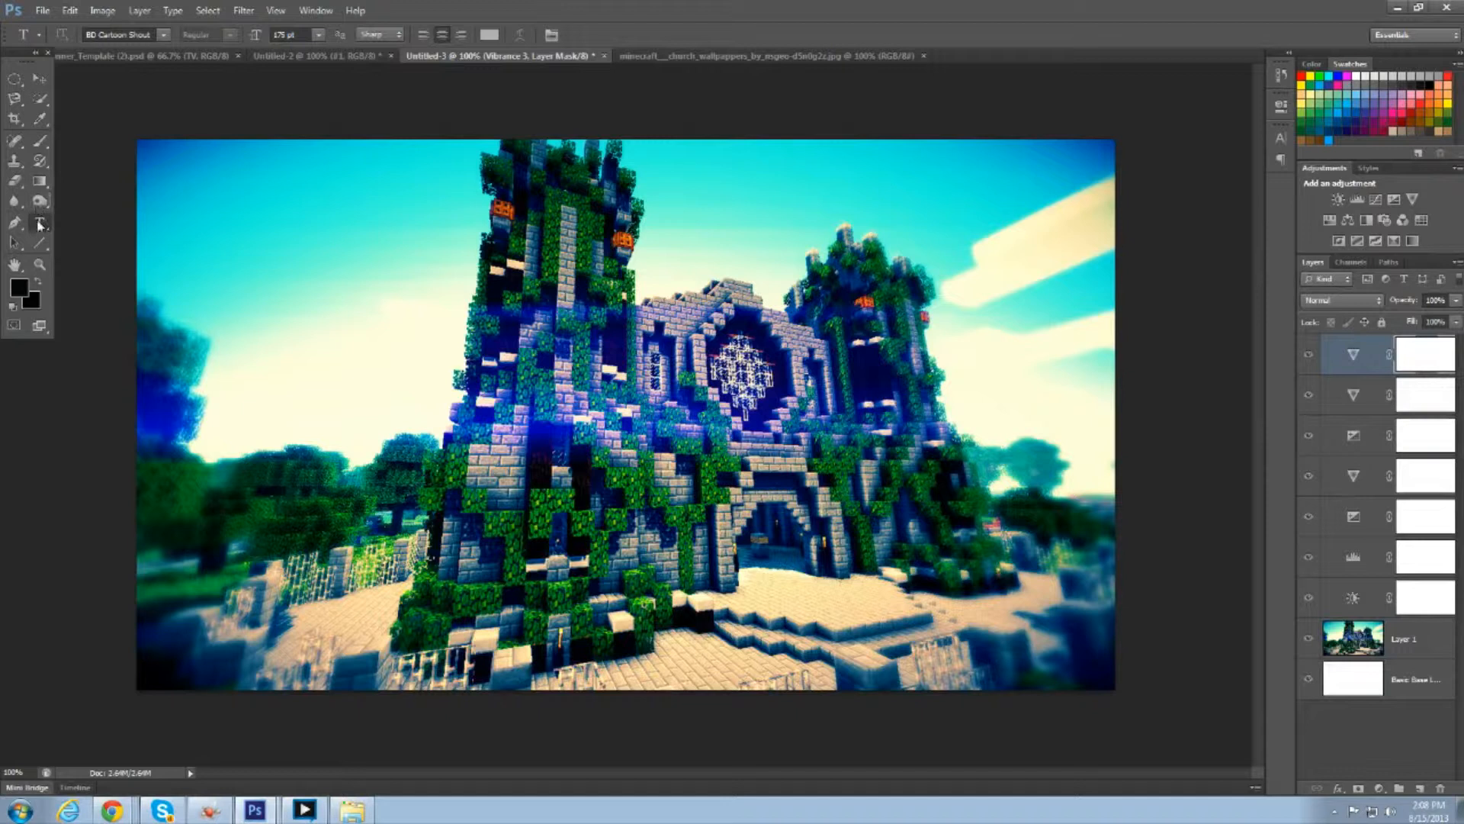
pyautogui.moveTo(138, 145); pyautogui.dragTo(1097, 444)
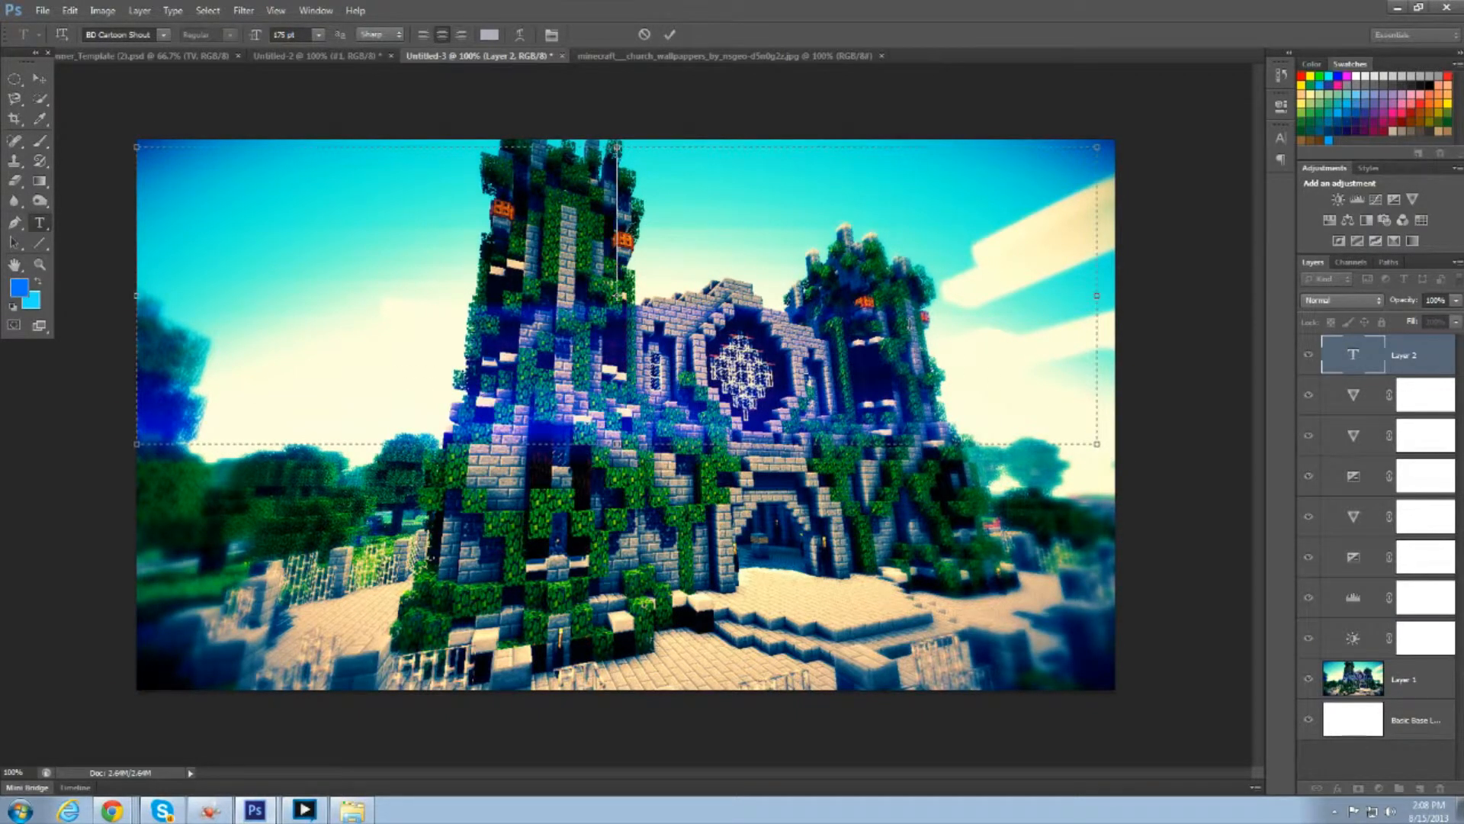
pyautogui.write('CORE3Y')
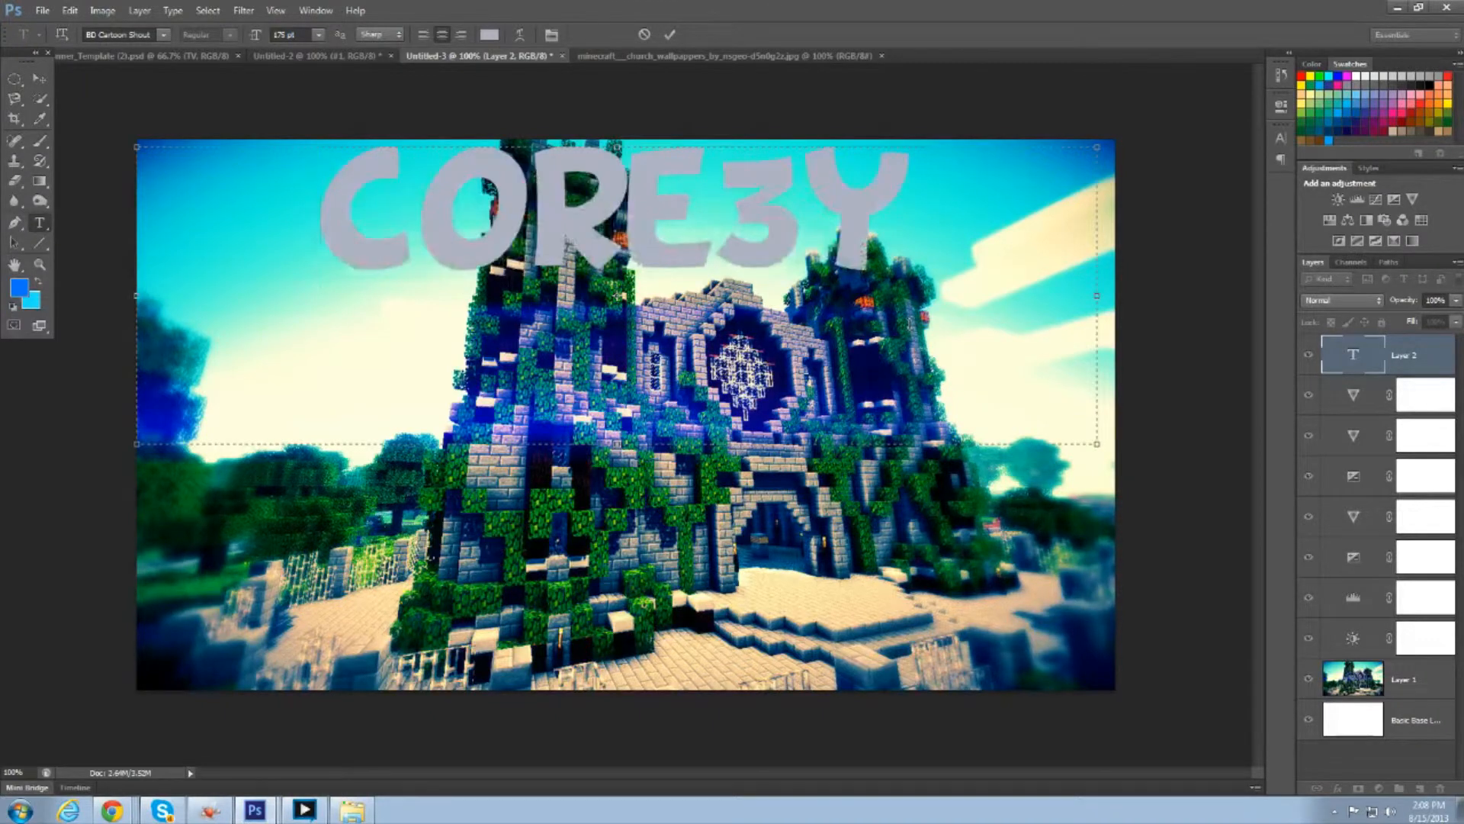
pyautogui.press('BackSpace')
pyautogui.press('BackSpace')
pyautogui.write('E')
pyautogui.press('BackSpace')
pyautogui.write('Y Y')
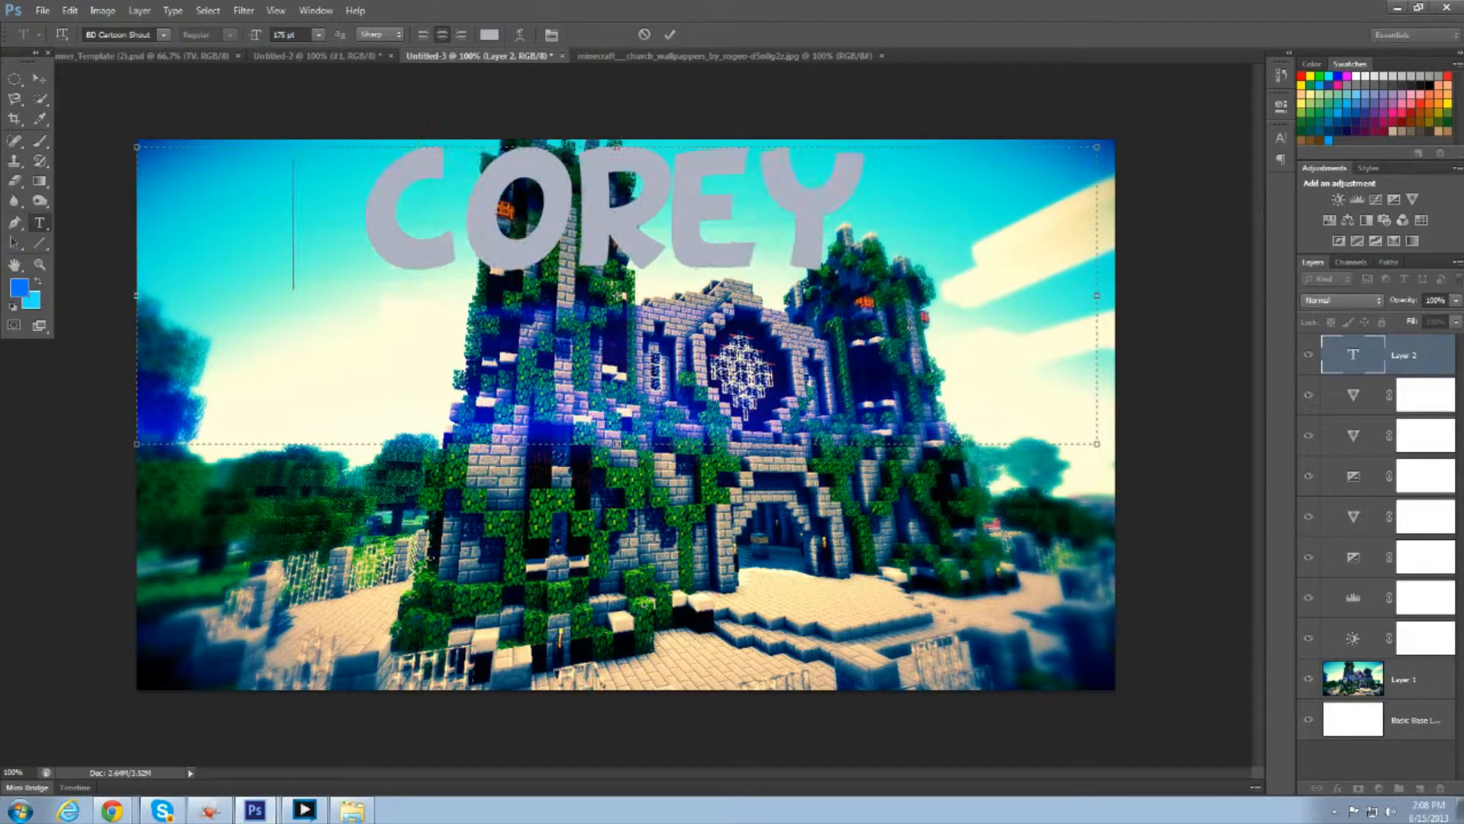
pyautogui.write('YY')
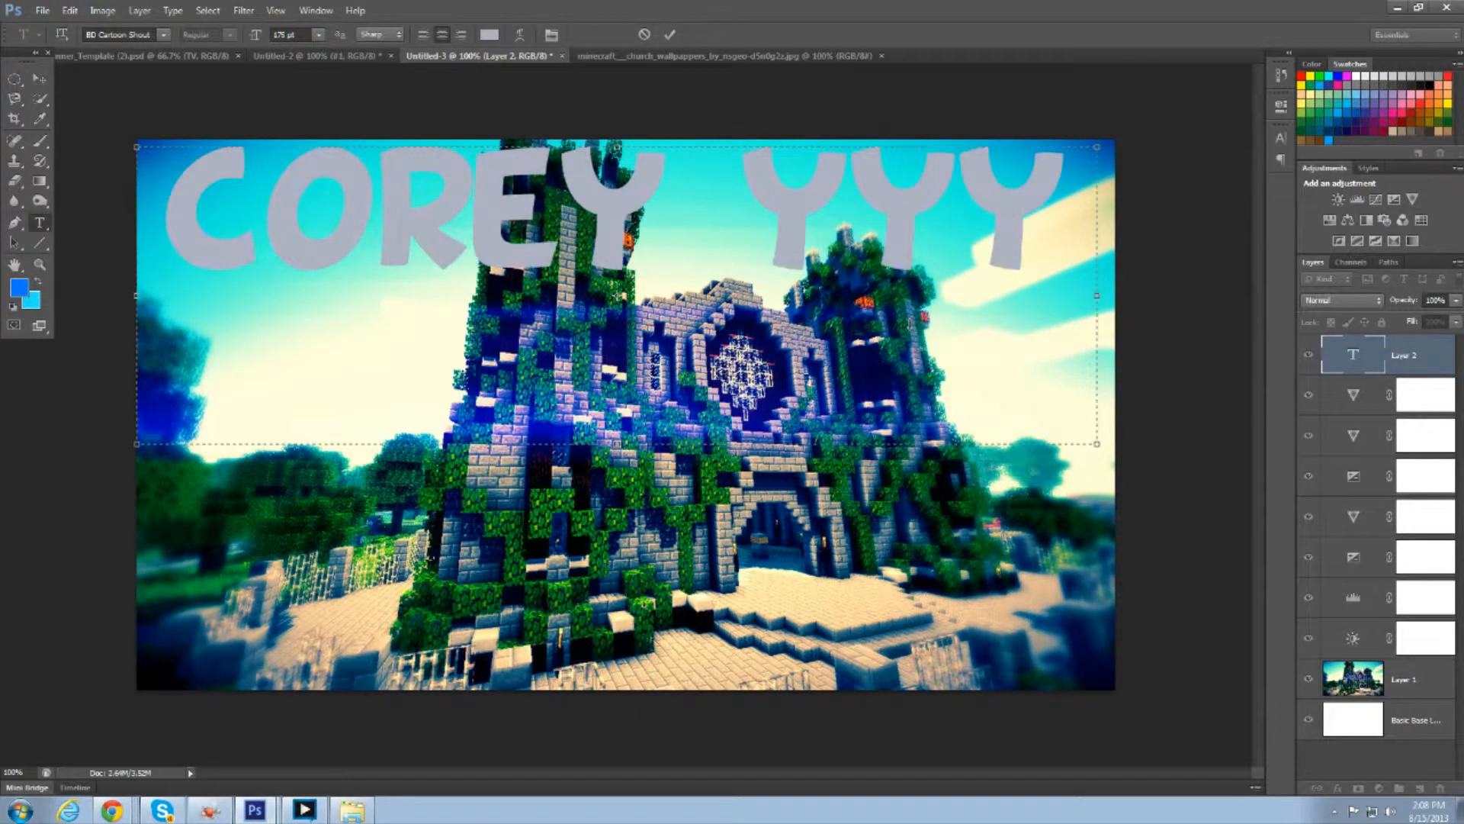
pyautogui.click(39, 77)
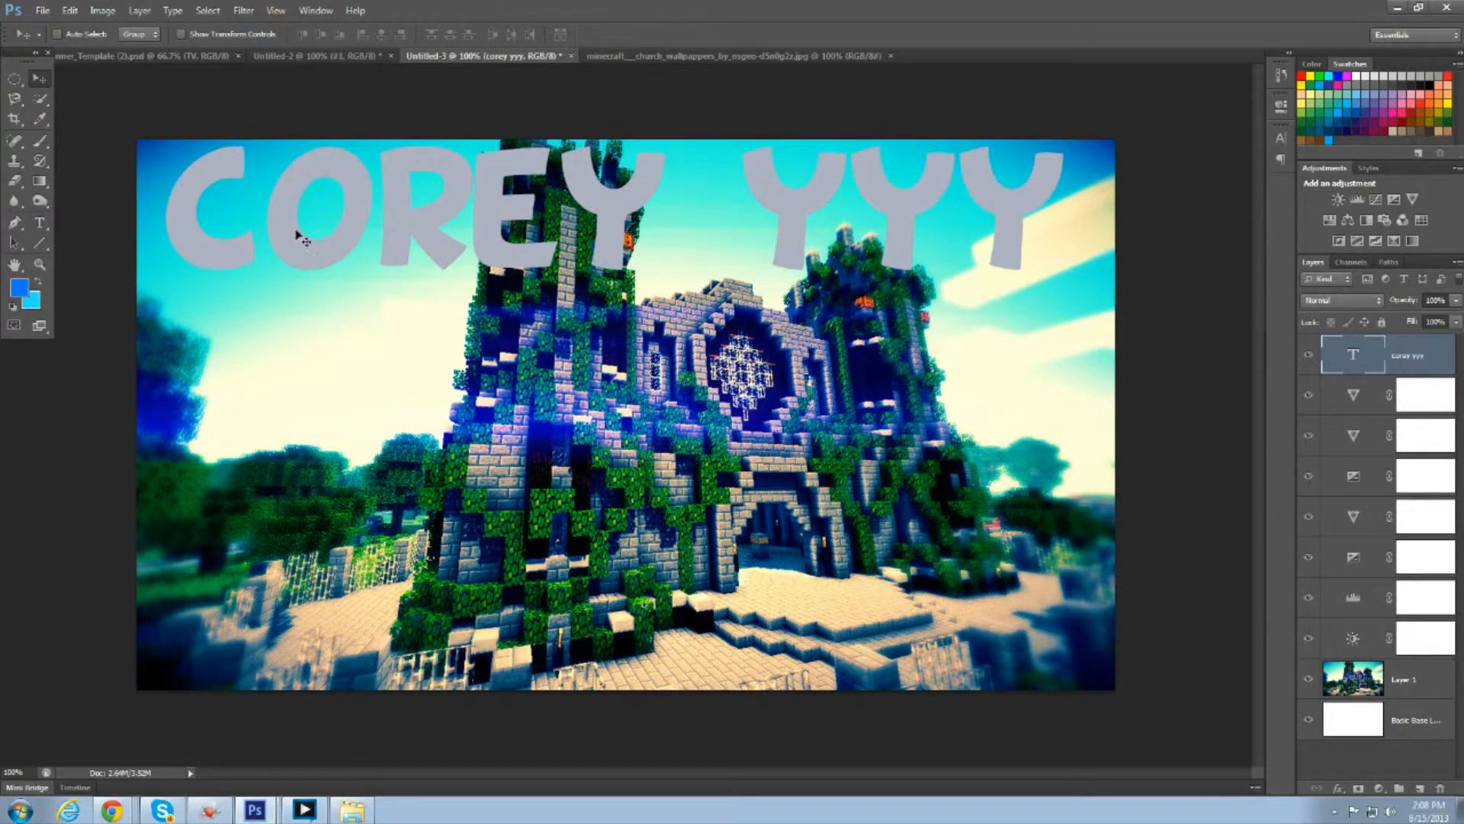
pyautogui.moveTo(292, 228); pyautogui.dragTo(299, 261)
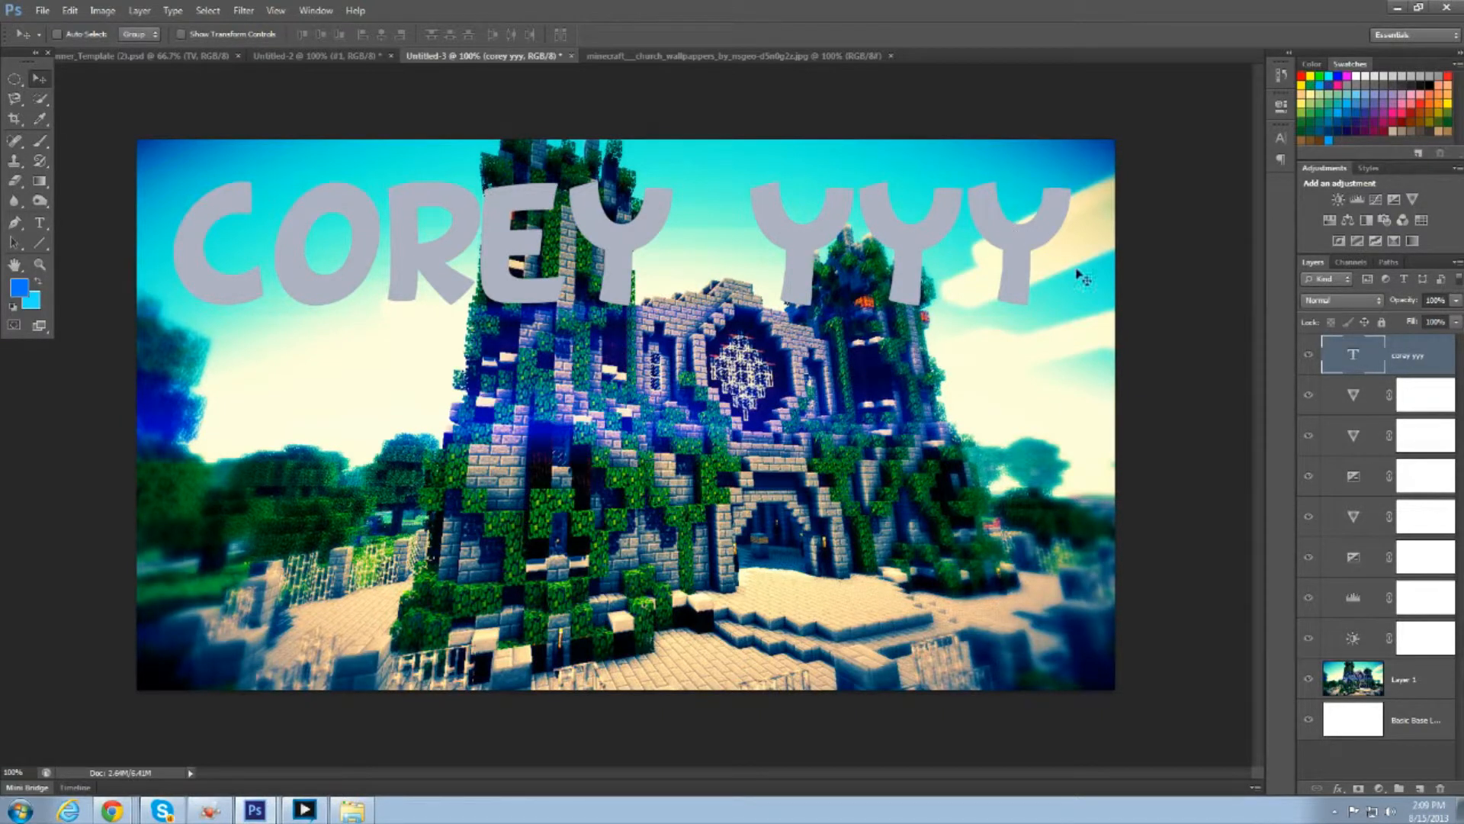
# - Add a 3 px black outside stroke to the title text through its layer's blending options
pyautogui.rightClick(1423, 355)
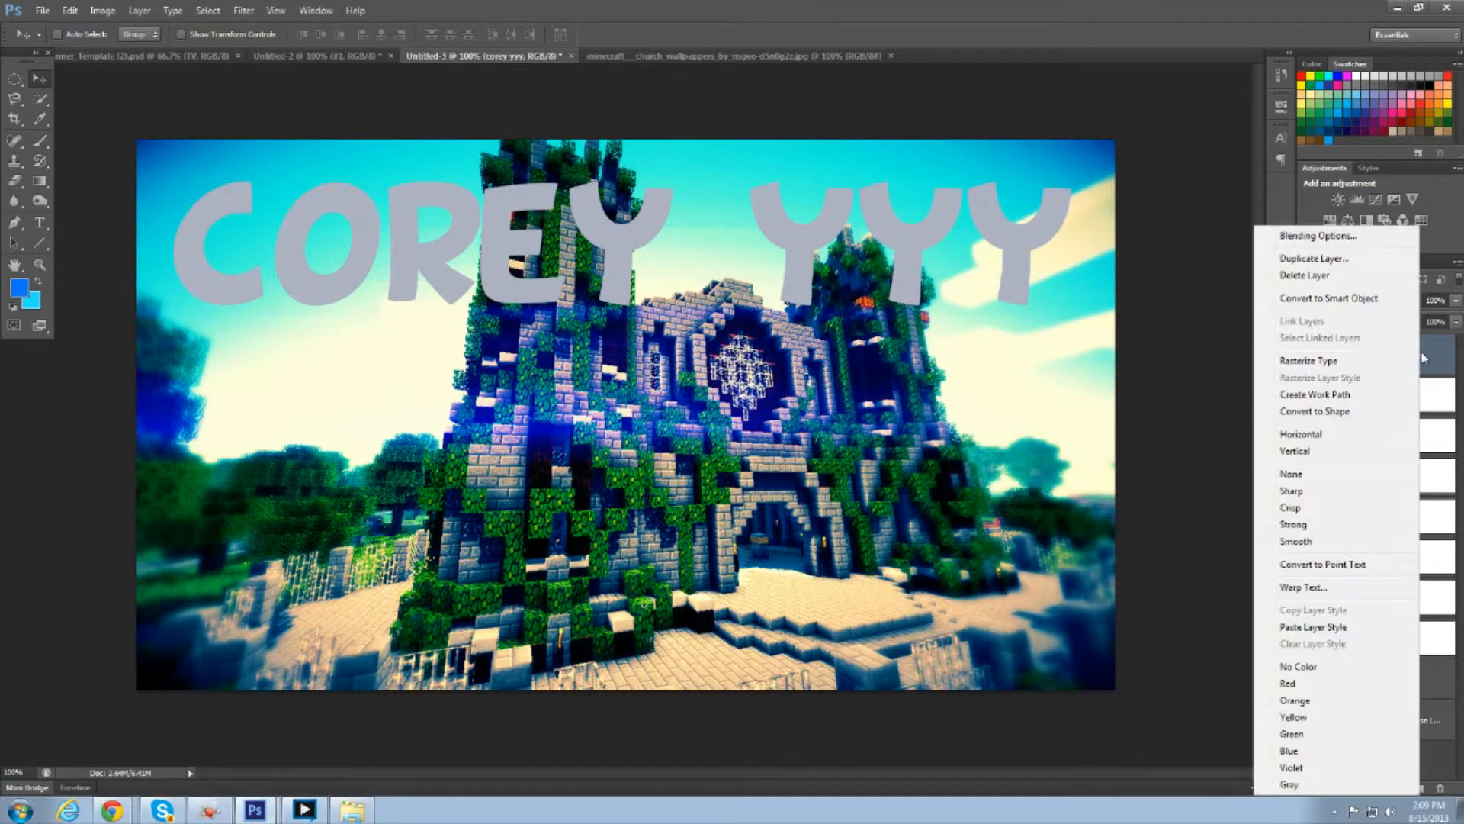
pyautogui.click(1331, 241)
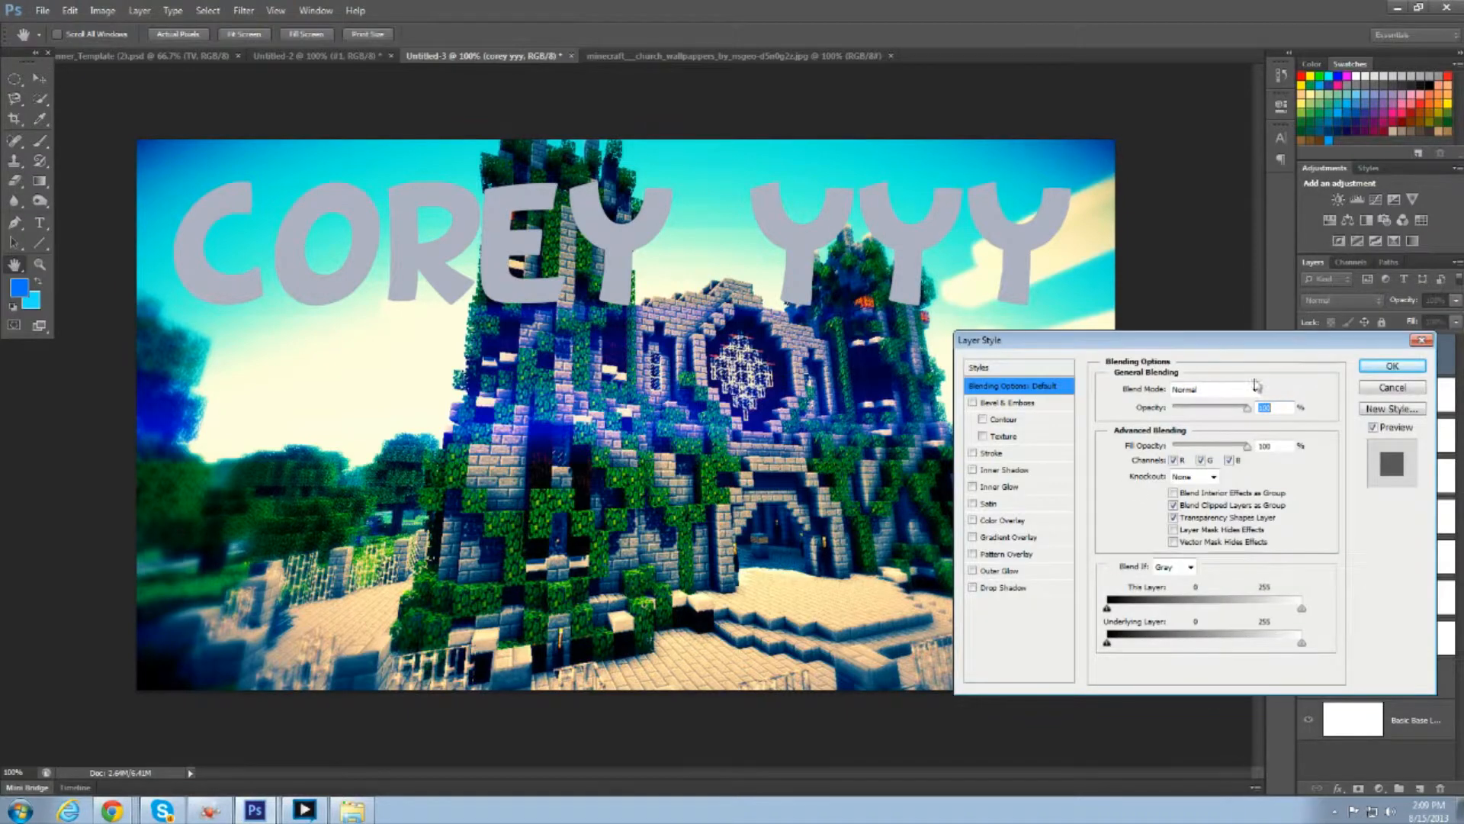
pyautogui.click(989, 454)
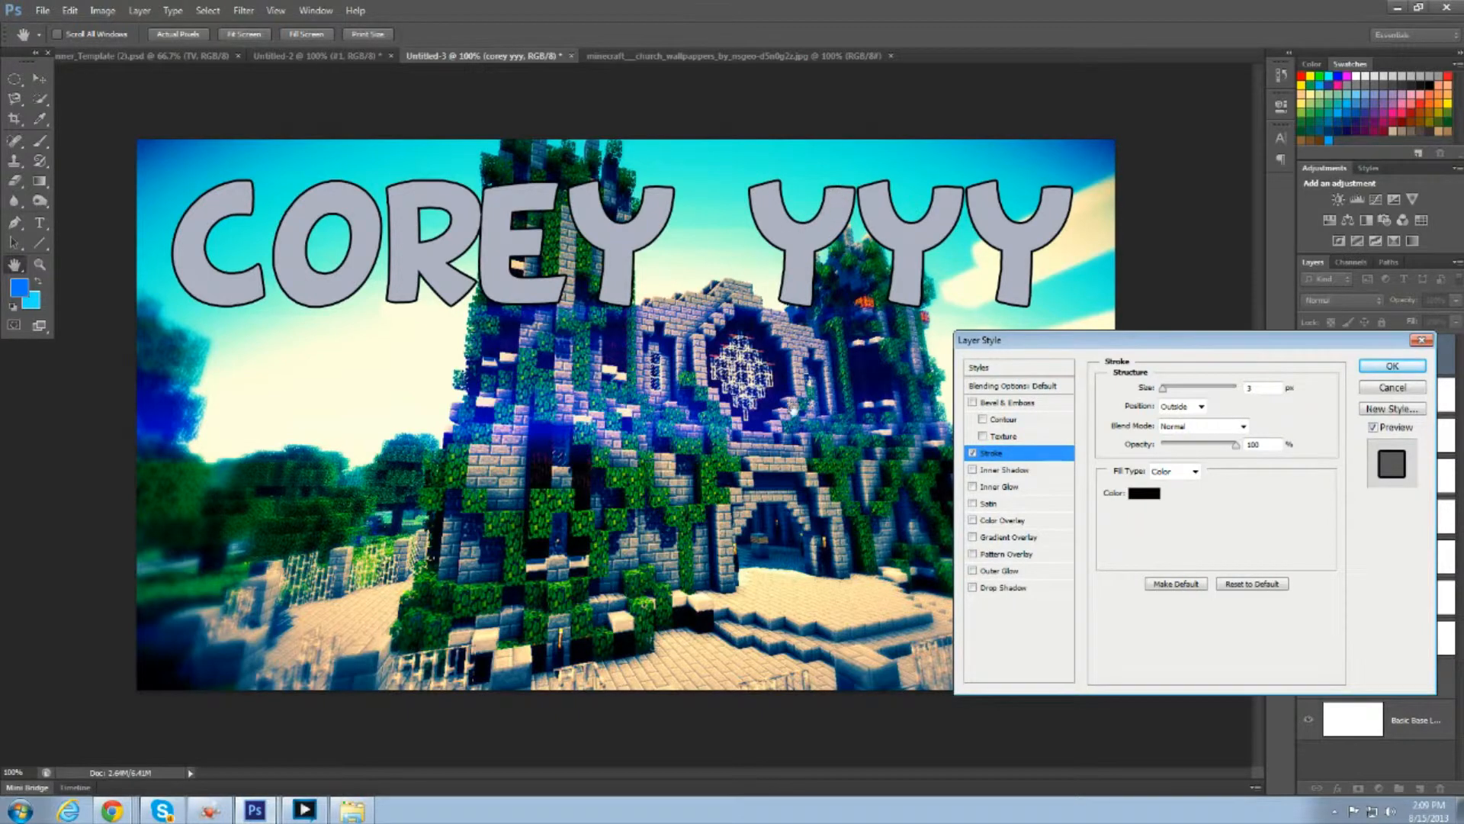
pyautogui.click(973, 453)
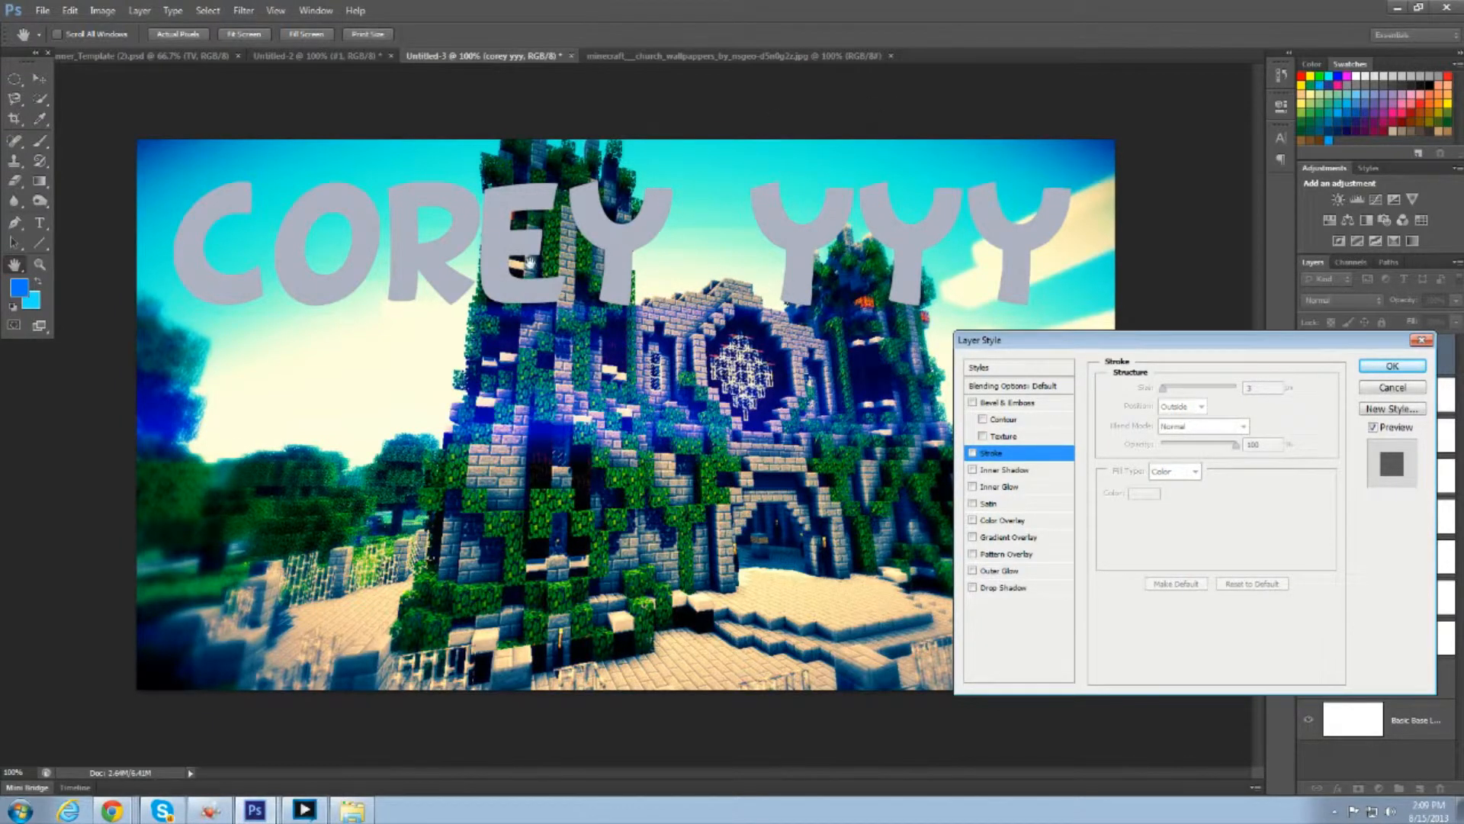
pyautogui.click(973, 453)
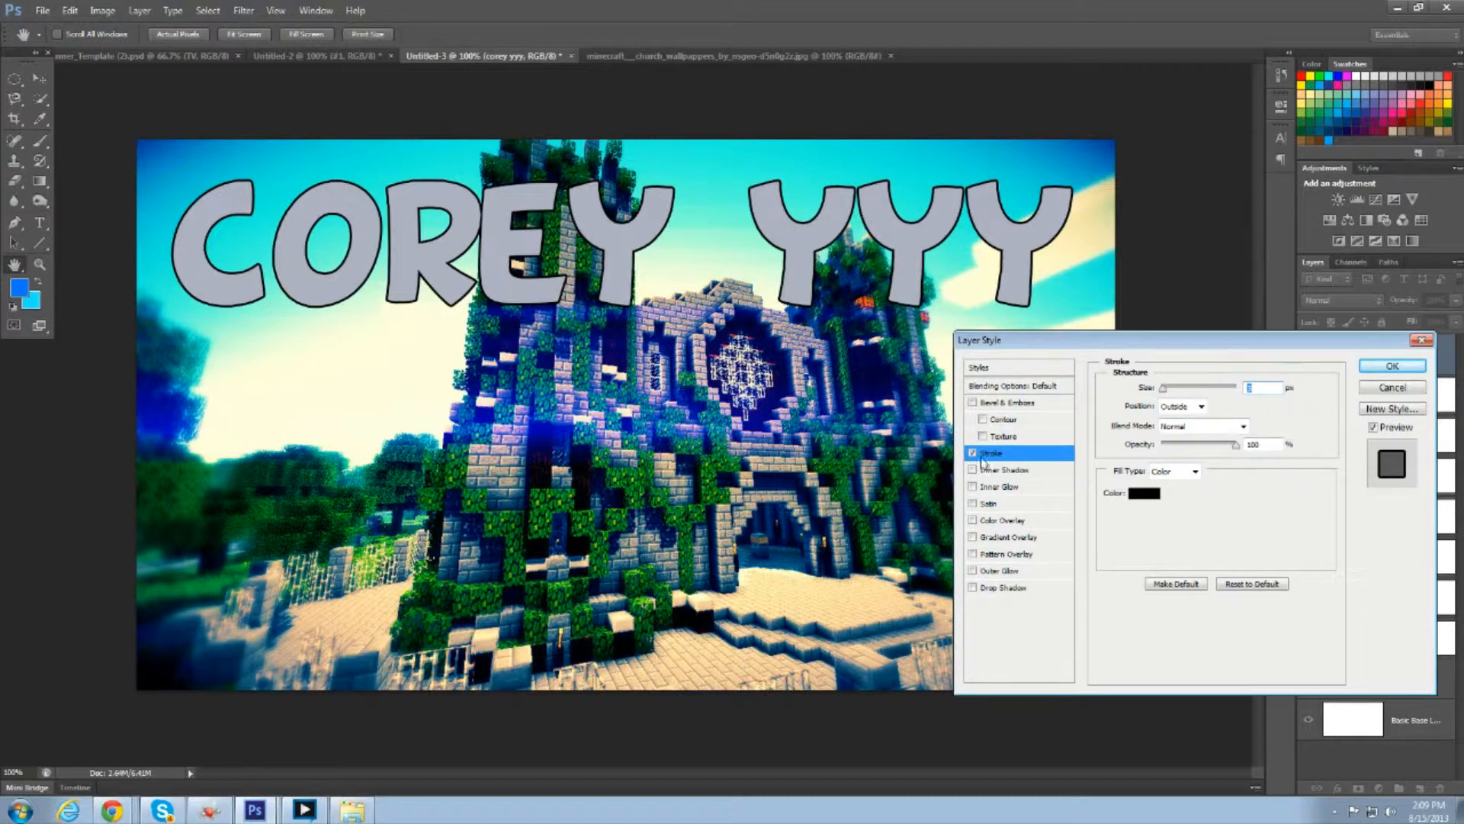
# - Add a linear gradient overlay to the title text and recolor its black stop to bright yellow #f6ff05
pyautogui.click(1016, 536)
pyautogui.click(1167, 427)
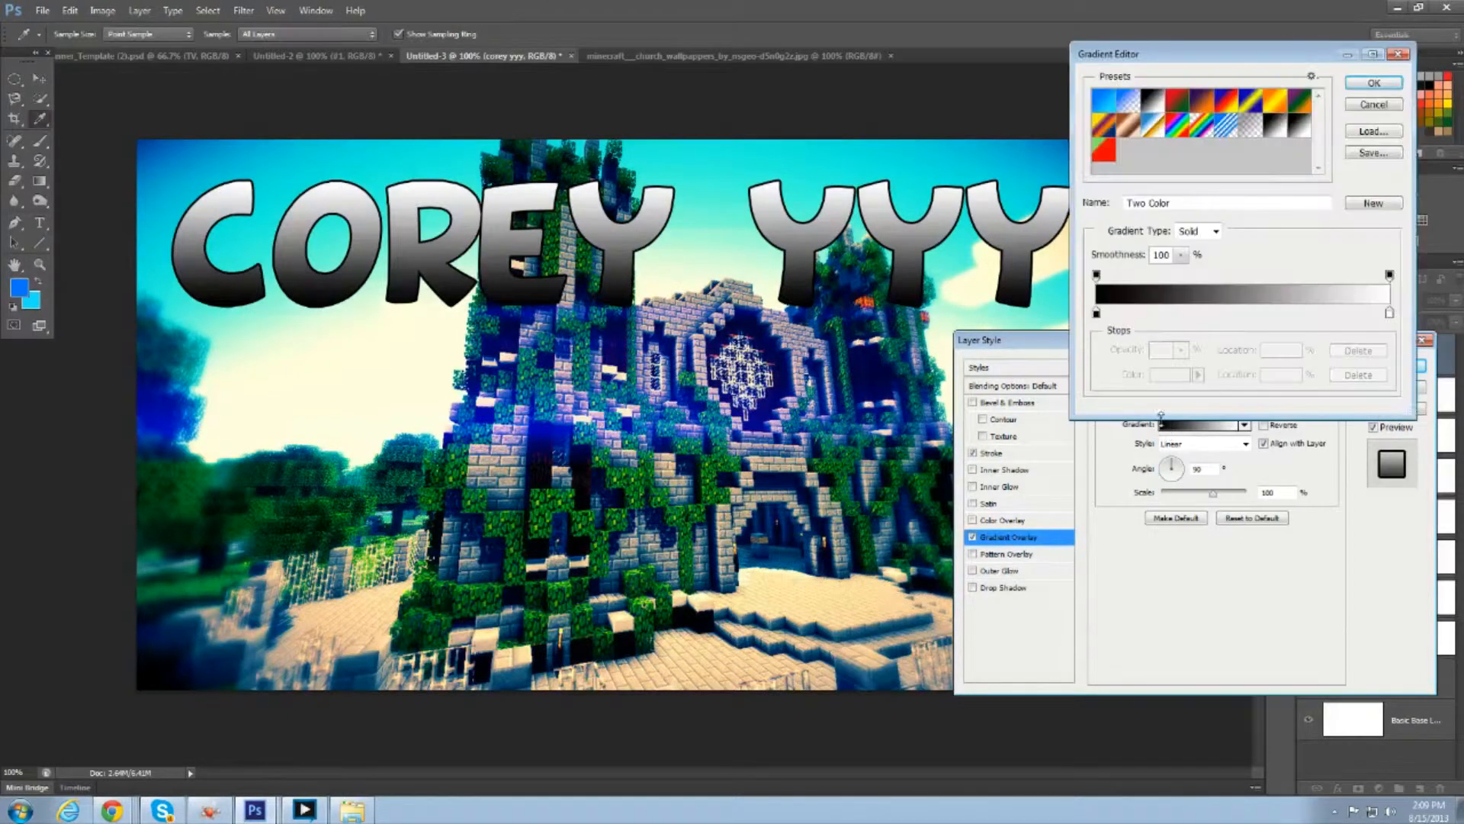
pyautogui.click(1096, 314)
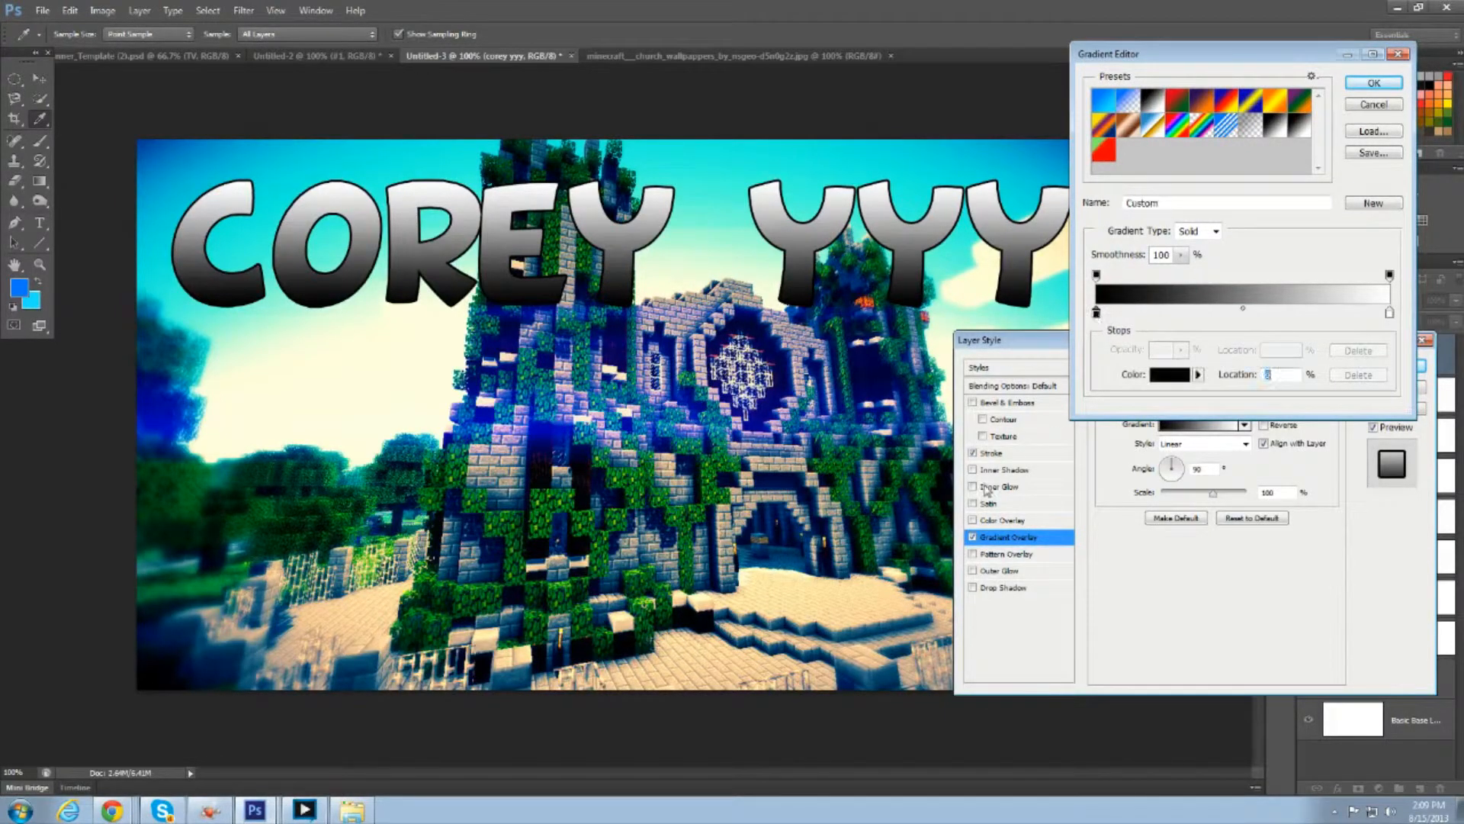
pyautogui.click(1169, 374)
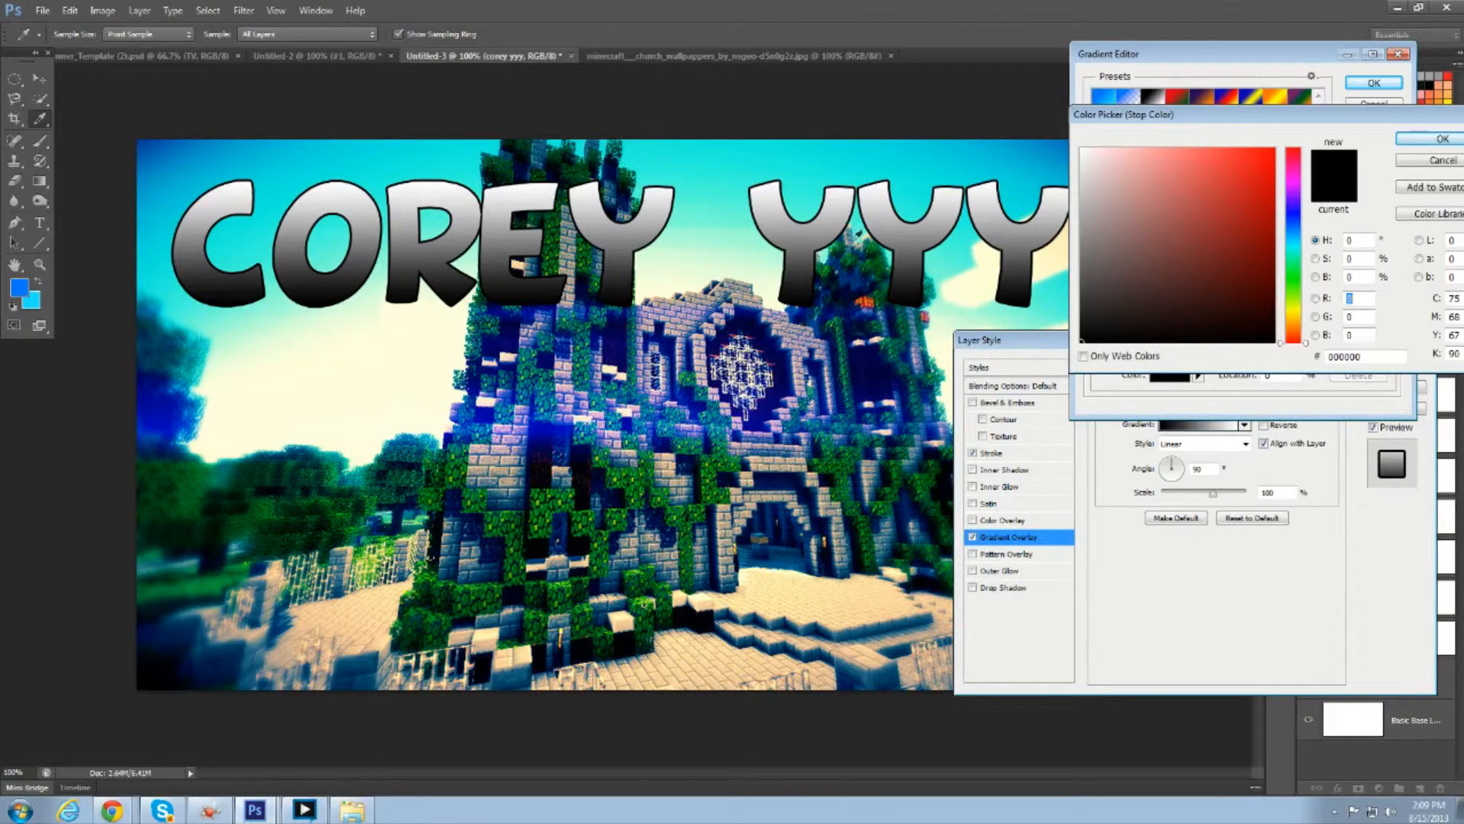
pyautogui.moveTo(1294, 279); pyautogui.dragTo(1294, 247)
pyautogui.click(1213, 177)
pyautogui.moveTo(1213, 177)
pyautogui.mouseDown()
pyautogui.moveTo(1146, 148)
pyautogui.moveTo(1252, 150)
pyautogui.mouseUp()
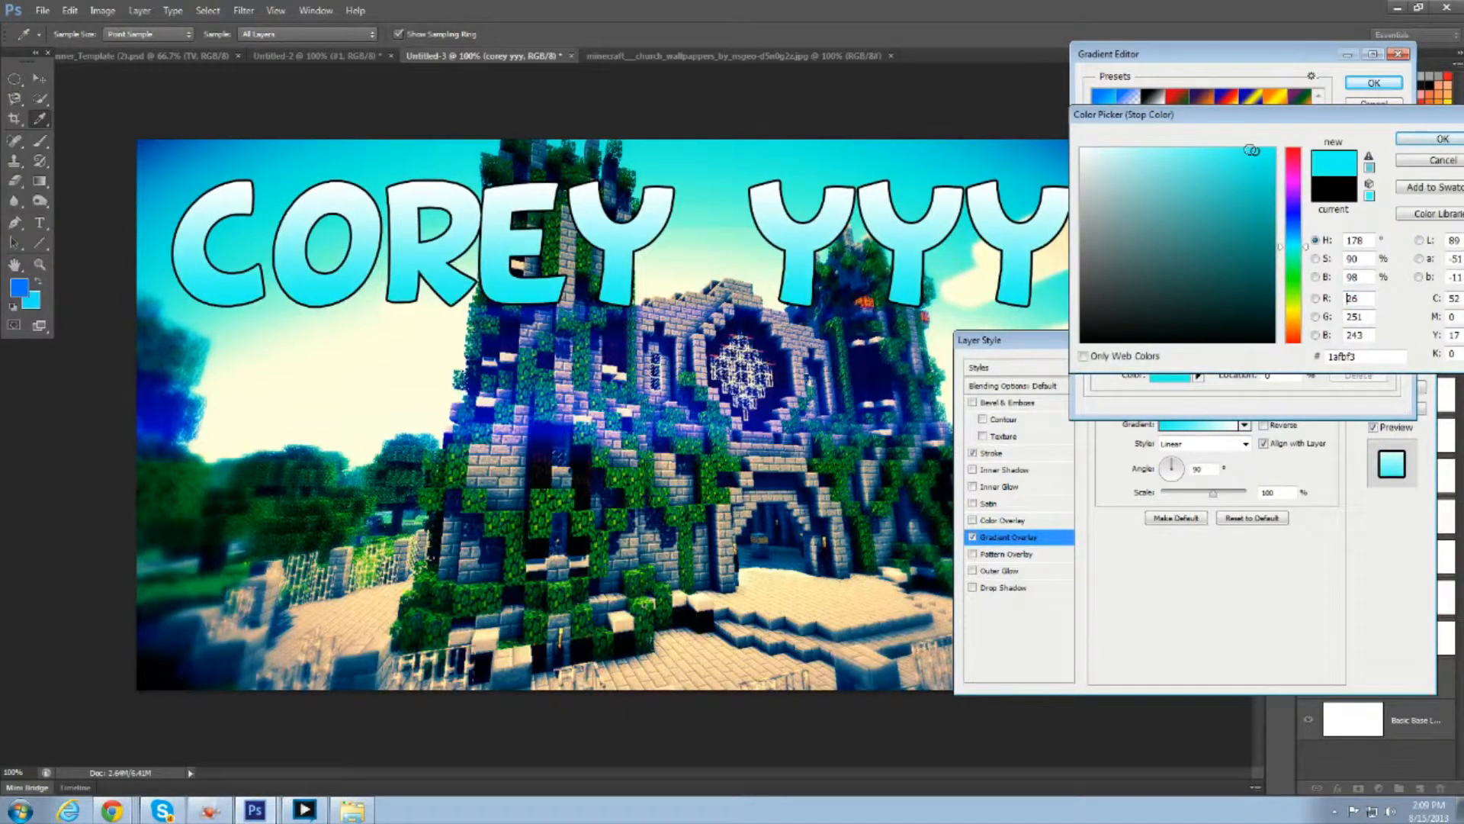
pyautogui.moveTo(1294, 172); pyautogui.dragTo(1294, 147)
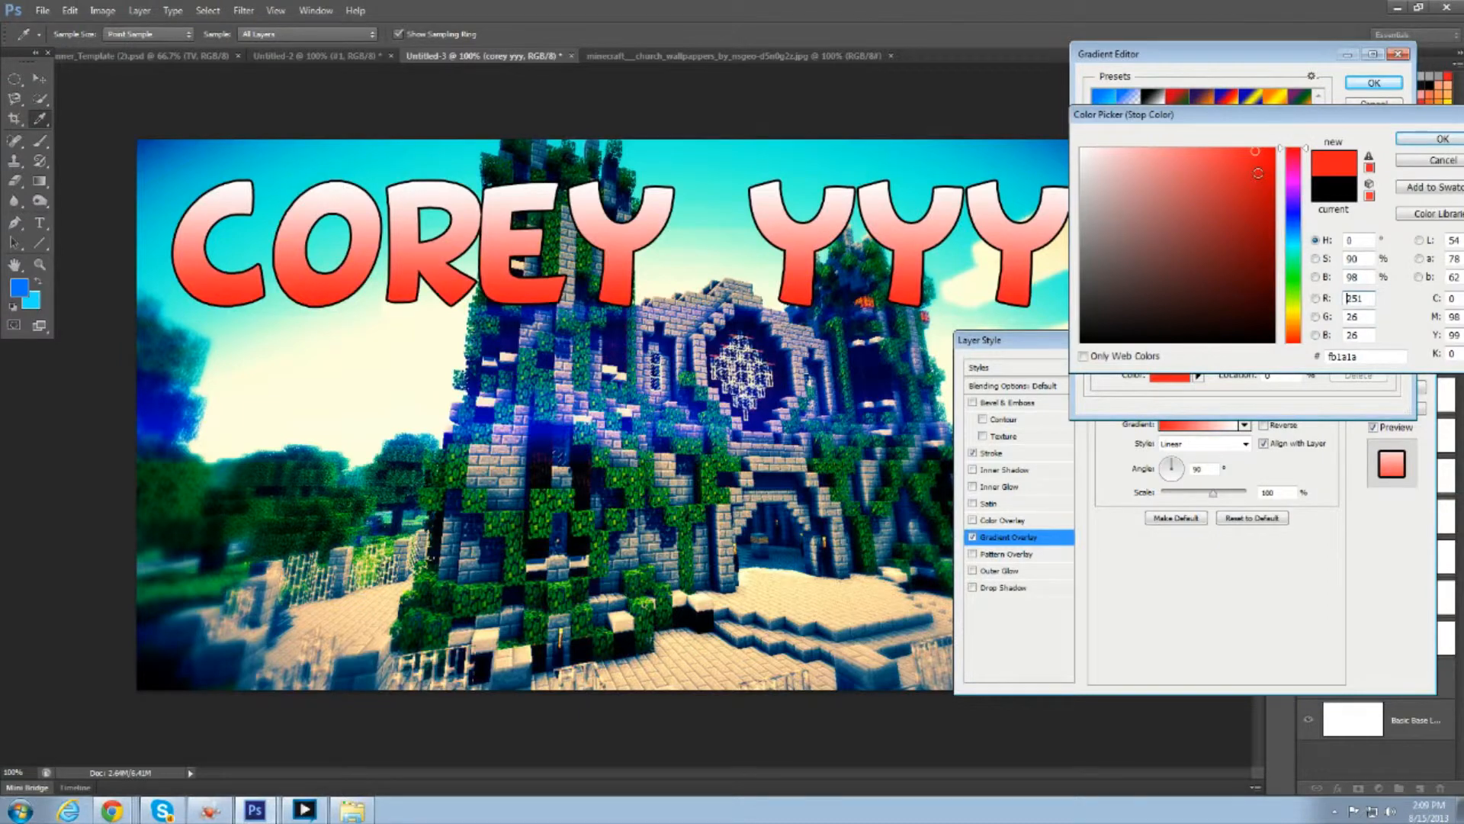
pyautogui.click(1294, 310)
pyautogui.moveTo(1257, 157); pyautogui.dragTo(1269, 138)
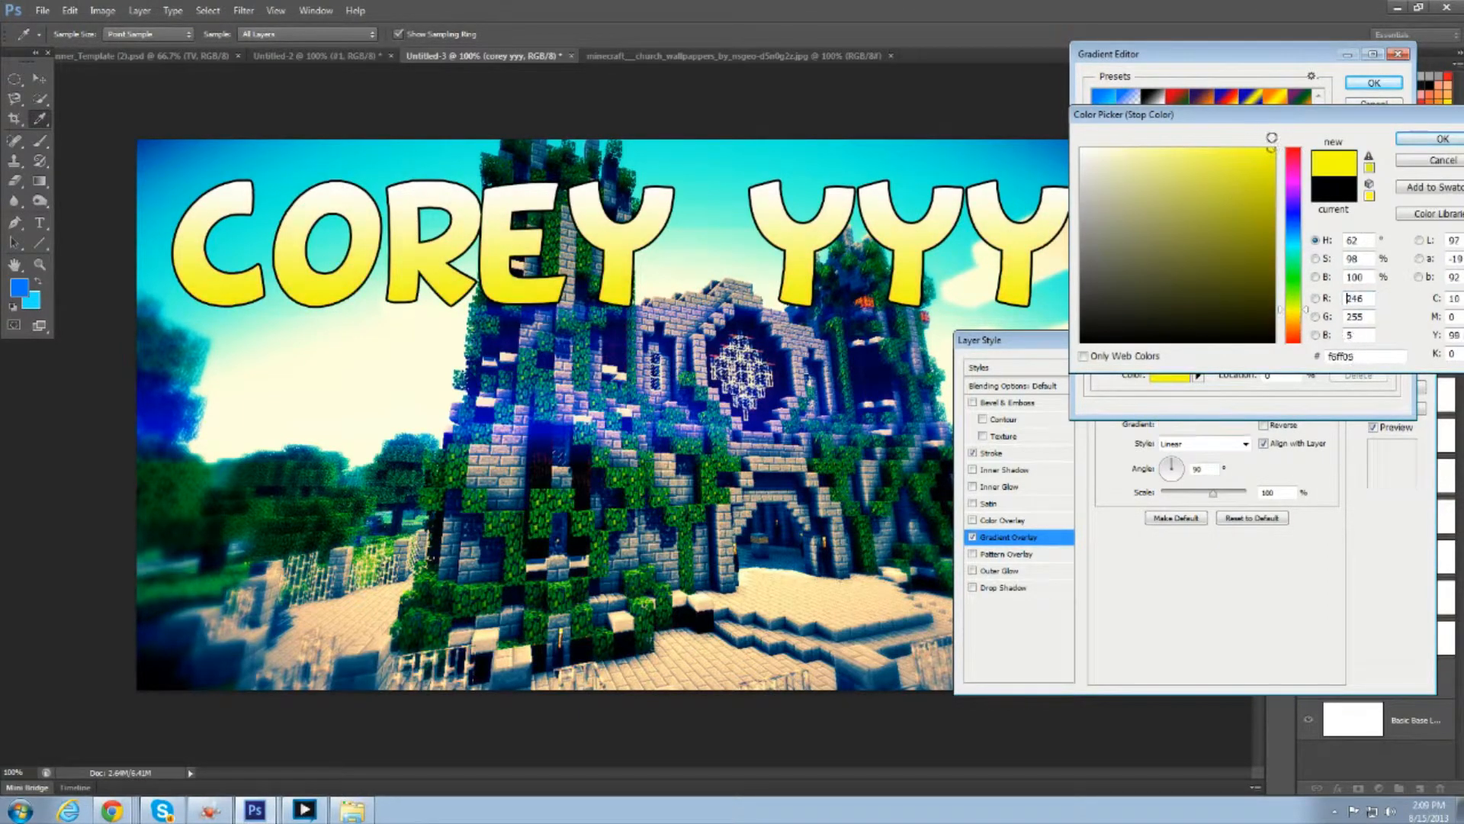
pyautogui.click(1411, 139)
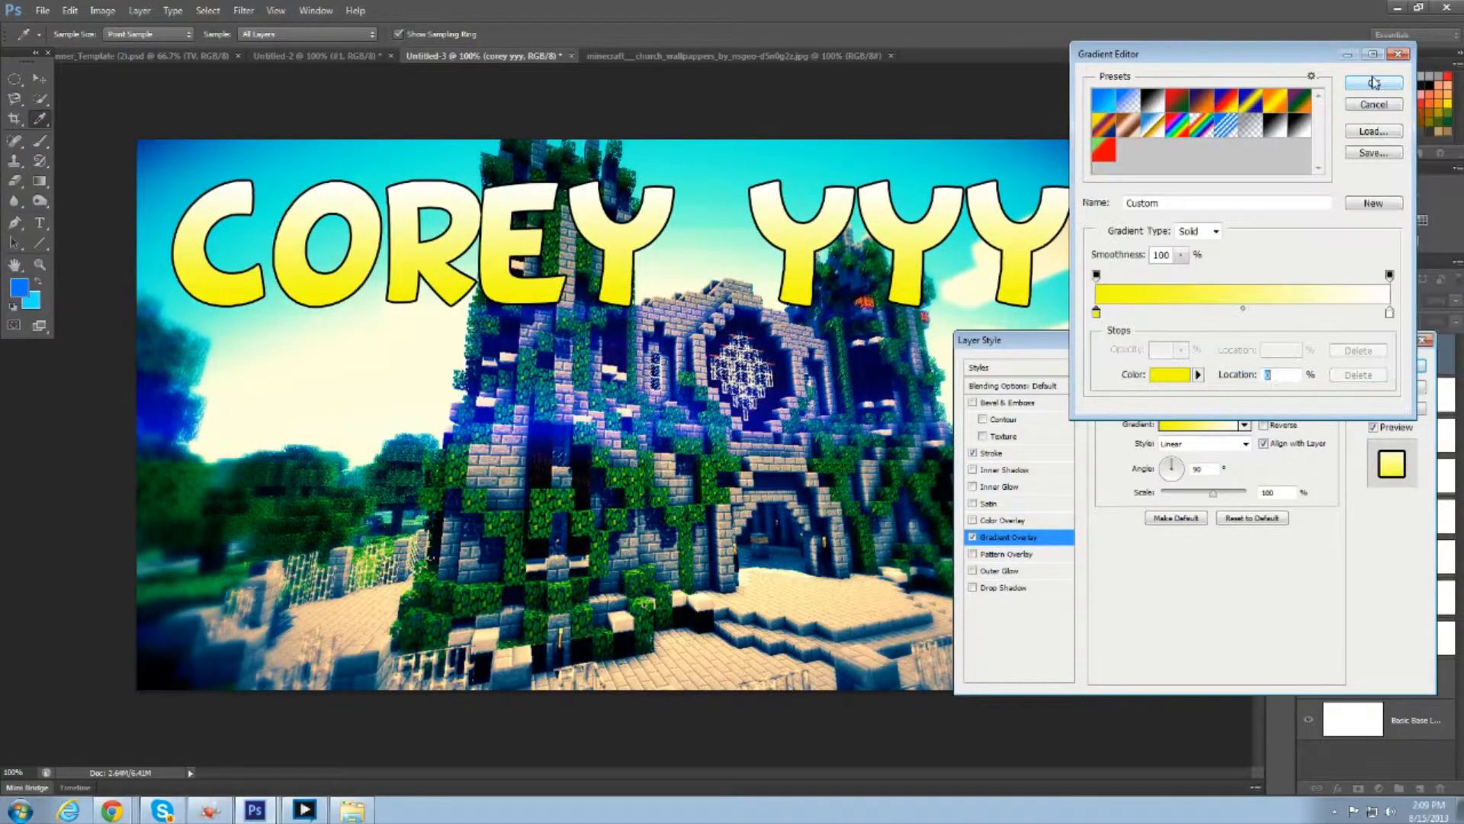
# - Recolor the gradient's white stop to a pale yellow and apply the title's layer style
pyautogui.click(1389, 313)
pyautogui.click(1161, 379)
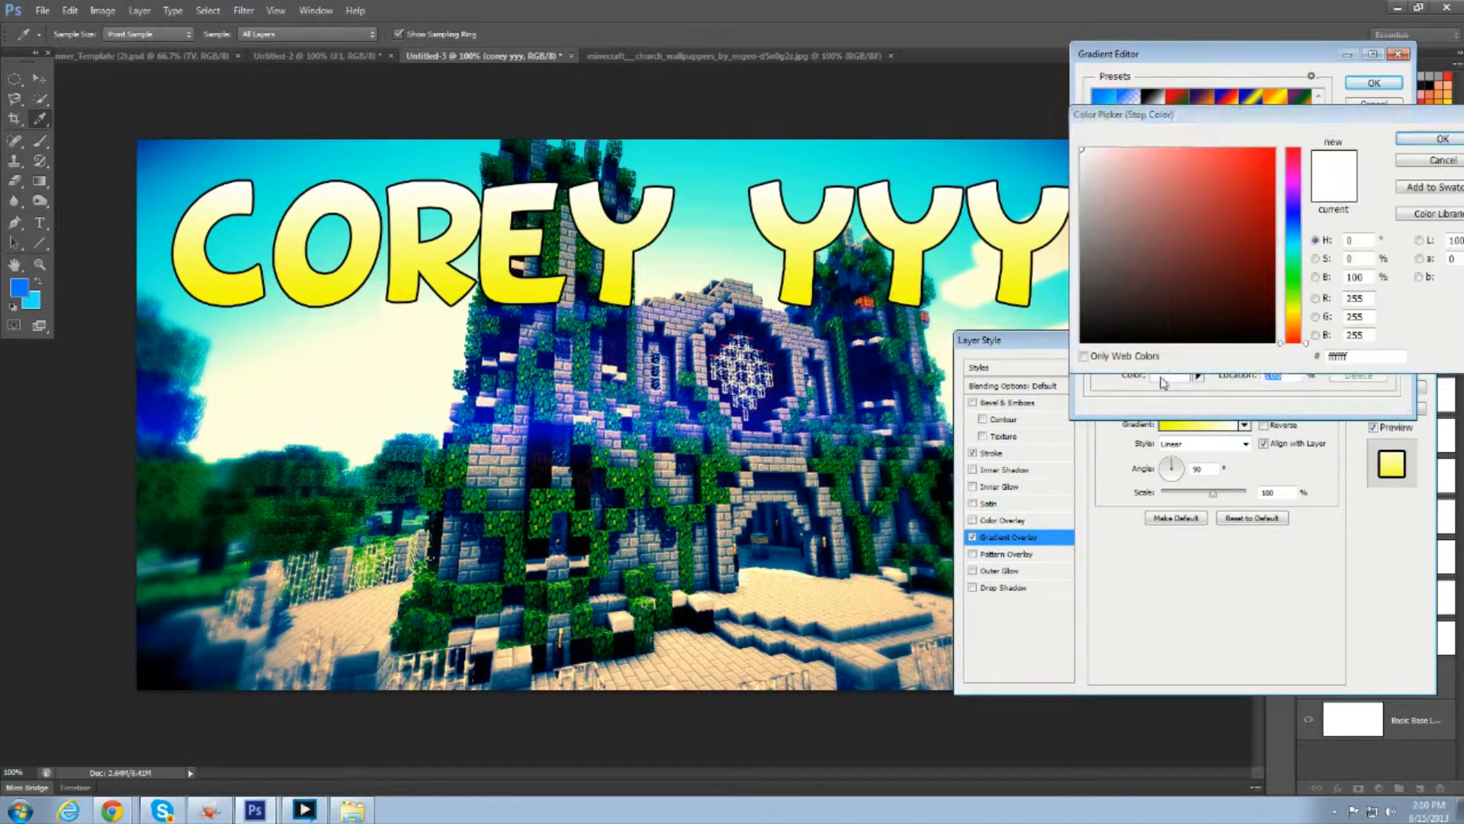
pyautogui.click(1294, 312)
pyautogui.moveTo(1191, 188); pyautogui.dragTo(1098, 153)
pyautogui.click(1430, 140)
pyautogui.click(1373, 82)
pyautogui.click(1392, 365)
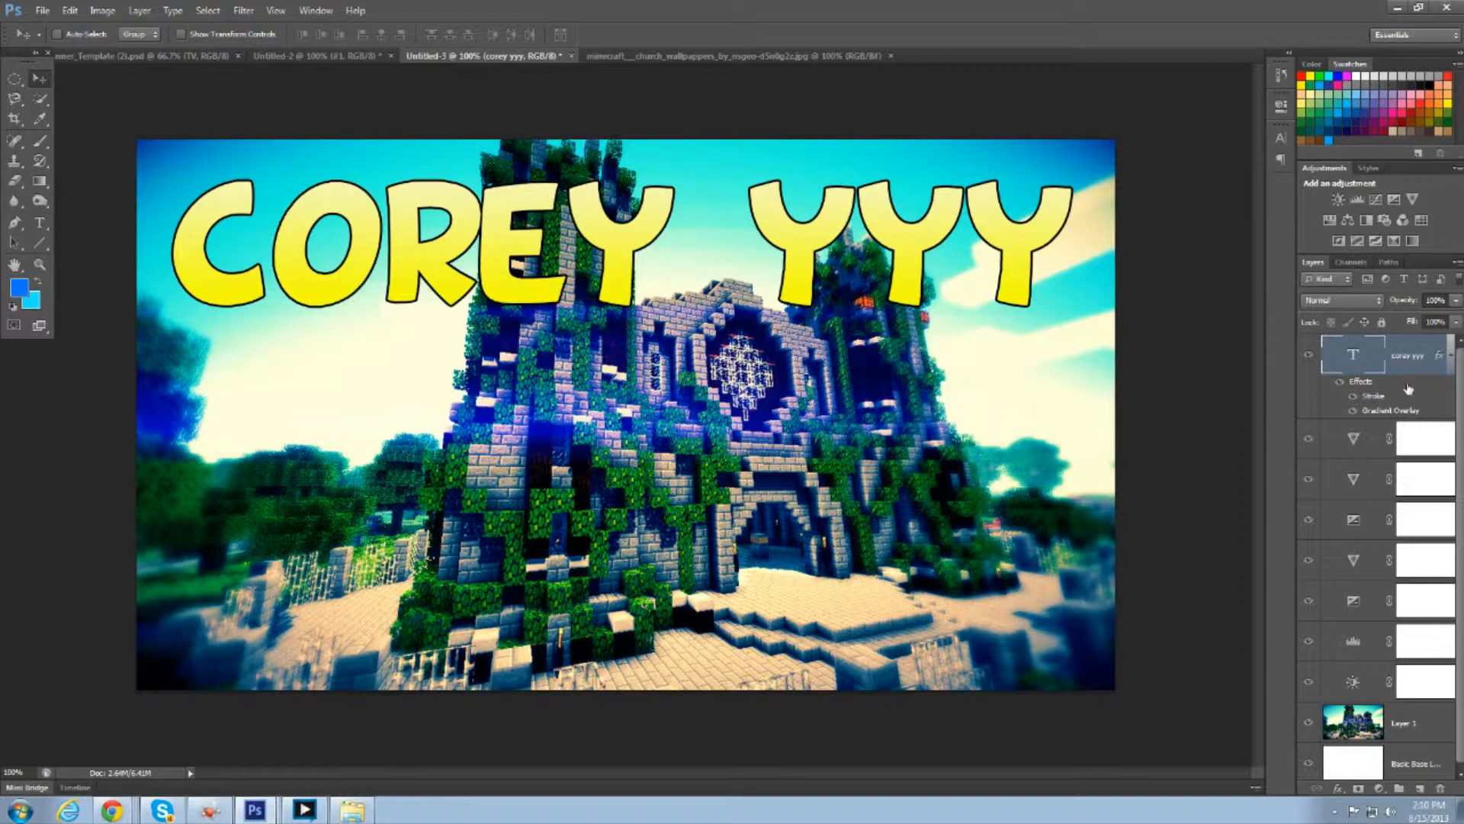
# - Reopen the title layer's style settings and set the black stroke's size to 6 px
pyautogui.rightClick(1407, 369)
pyautogui.click(1336, 241)
pyautogui.click(996, 454)
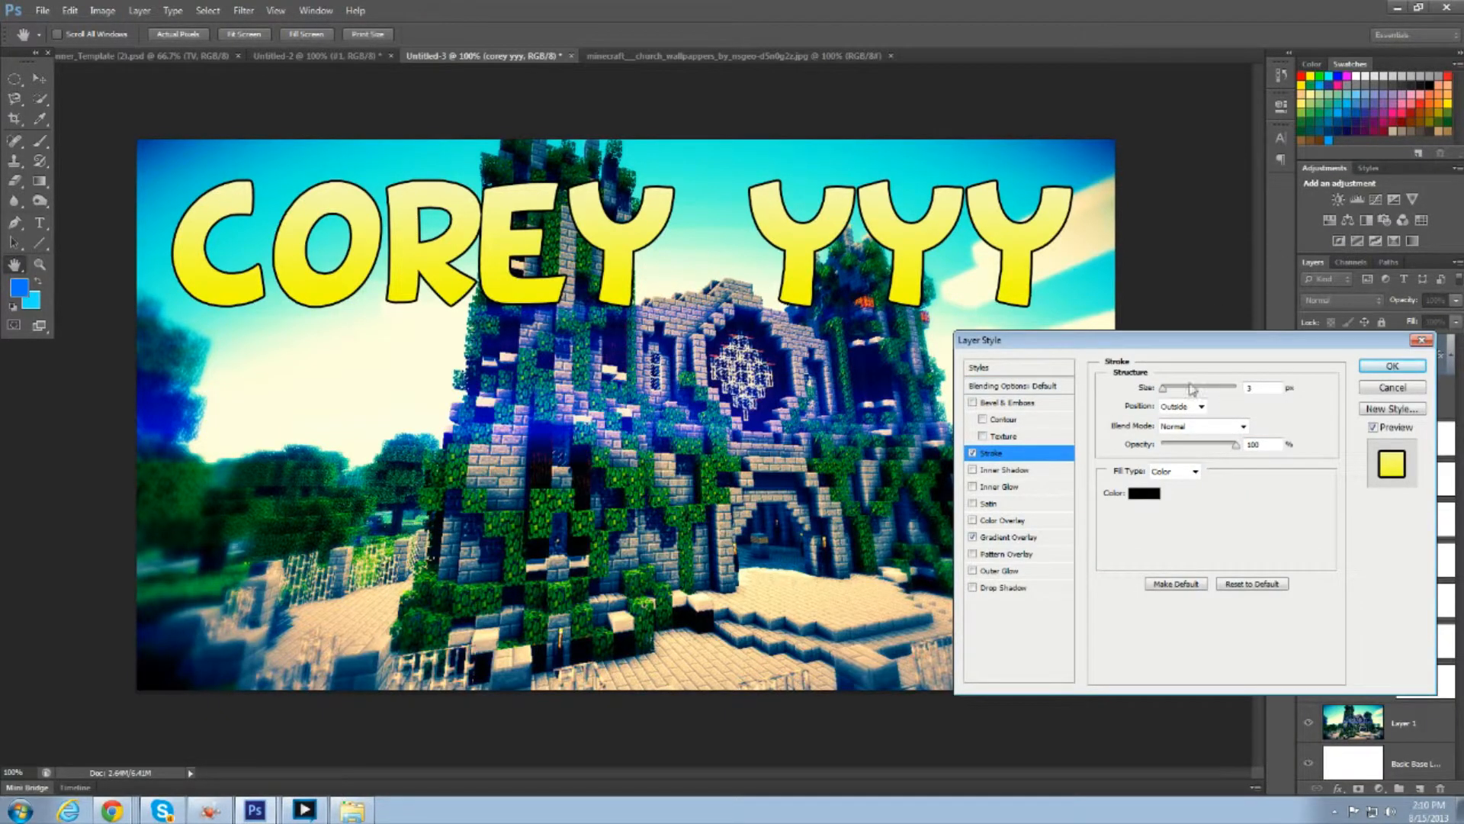
pyautogui.click(1205, 389)
pyautogui.write('6')
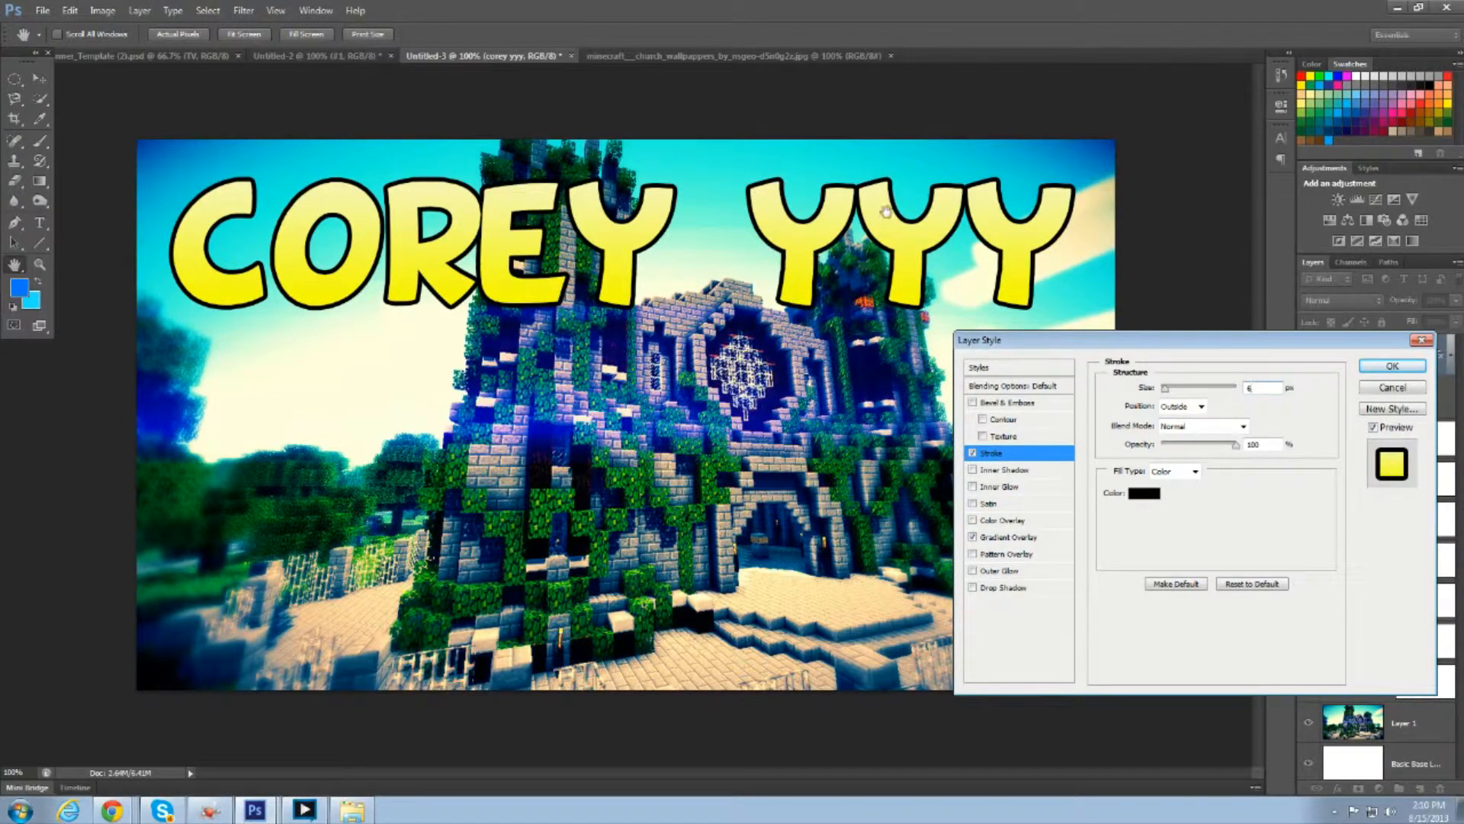
pyautogui.moveTo(1161, 389)
pyautogui.mouseDown()
pyautogui.moveTo(1195, 389)
pyautogui.moveTo(1171, 393)
pyautogui.mouseUp()
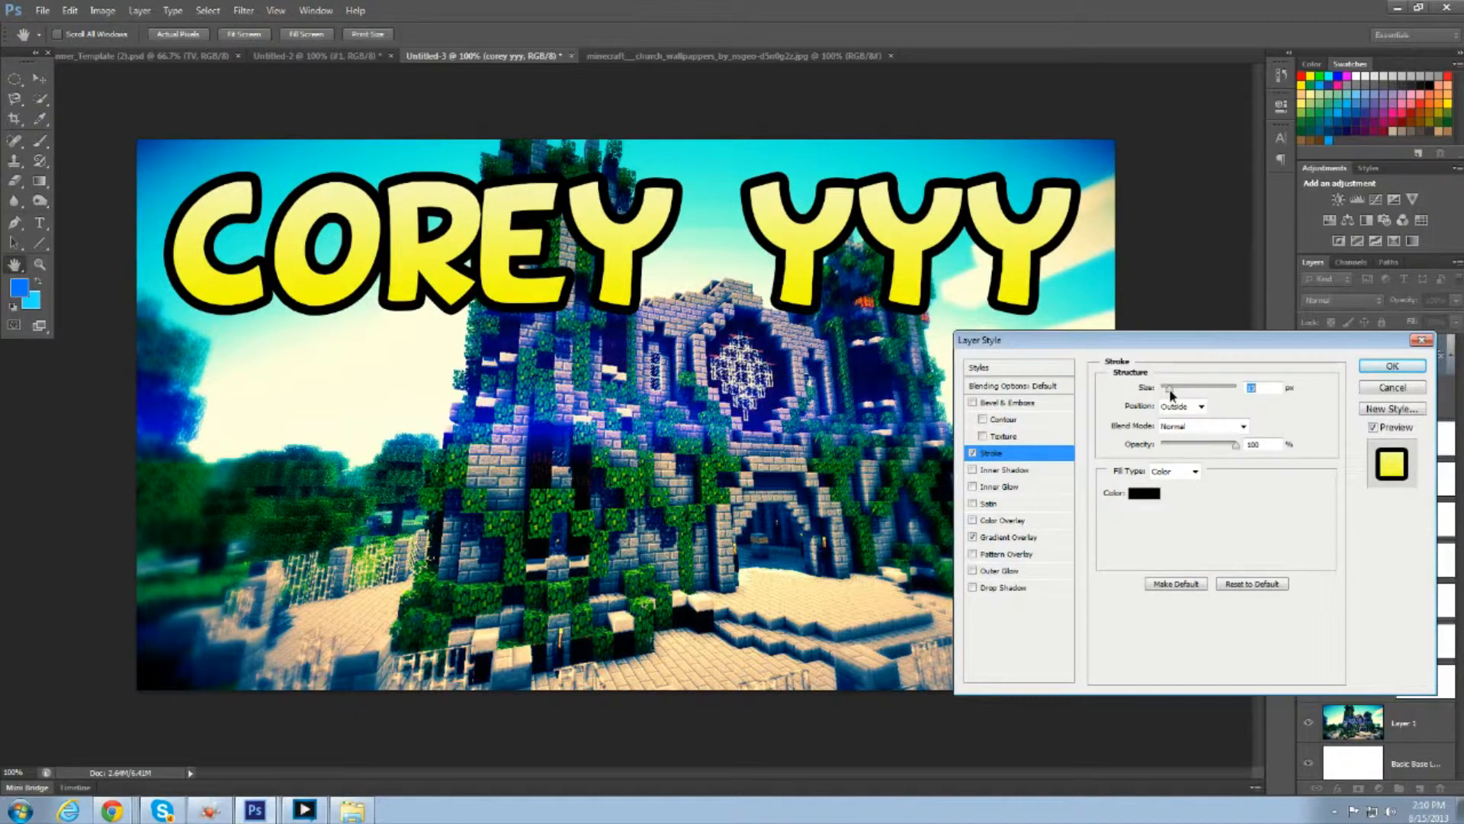
pyautogui.moveTo(1171, 393); pyautogui.dragTo(1164, 393)
pyautogui.write('6')
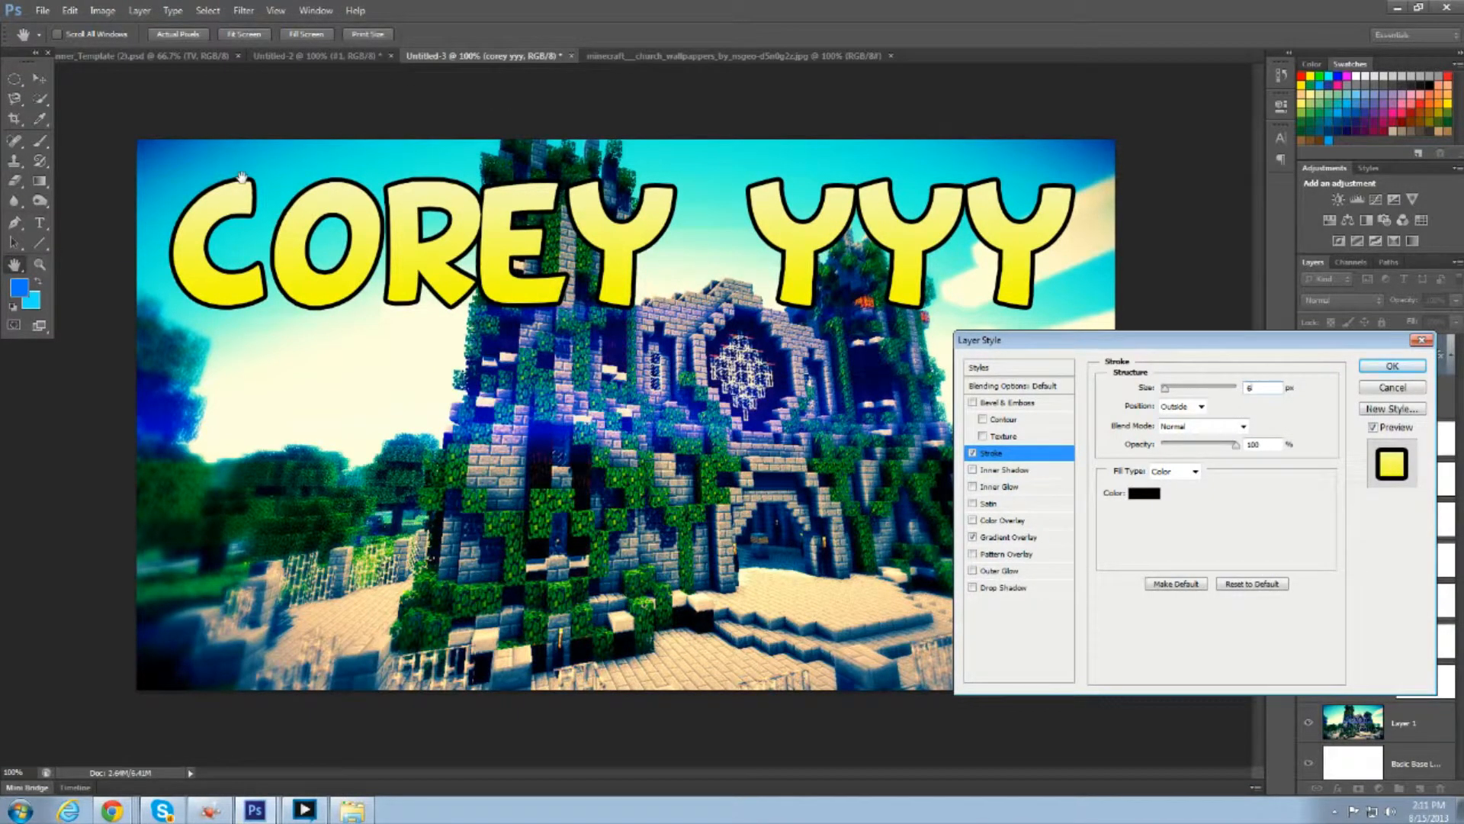
# - Try the Bevel & Emboss effect on the title text and switch it off again
pyautogui.click(1005, 538)
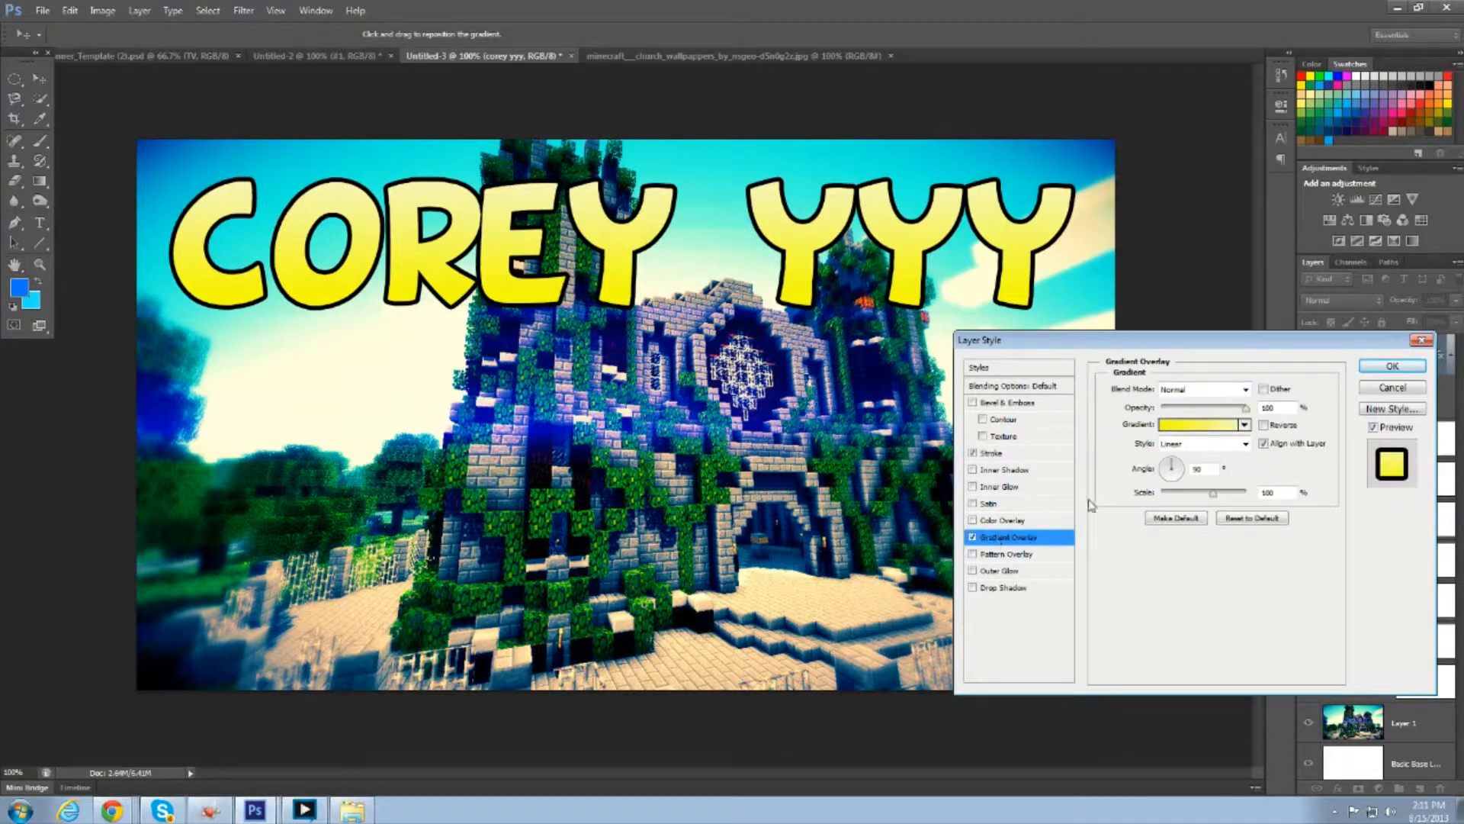
pyautogui.click(998, 455)
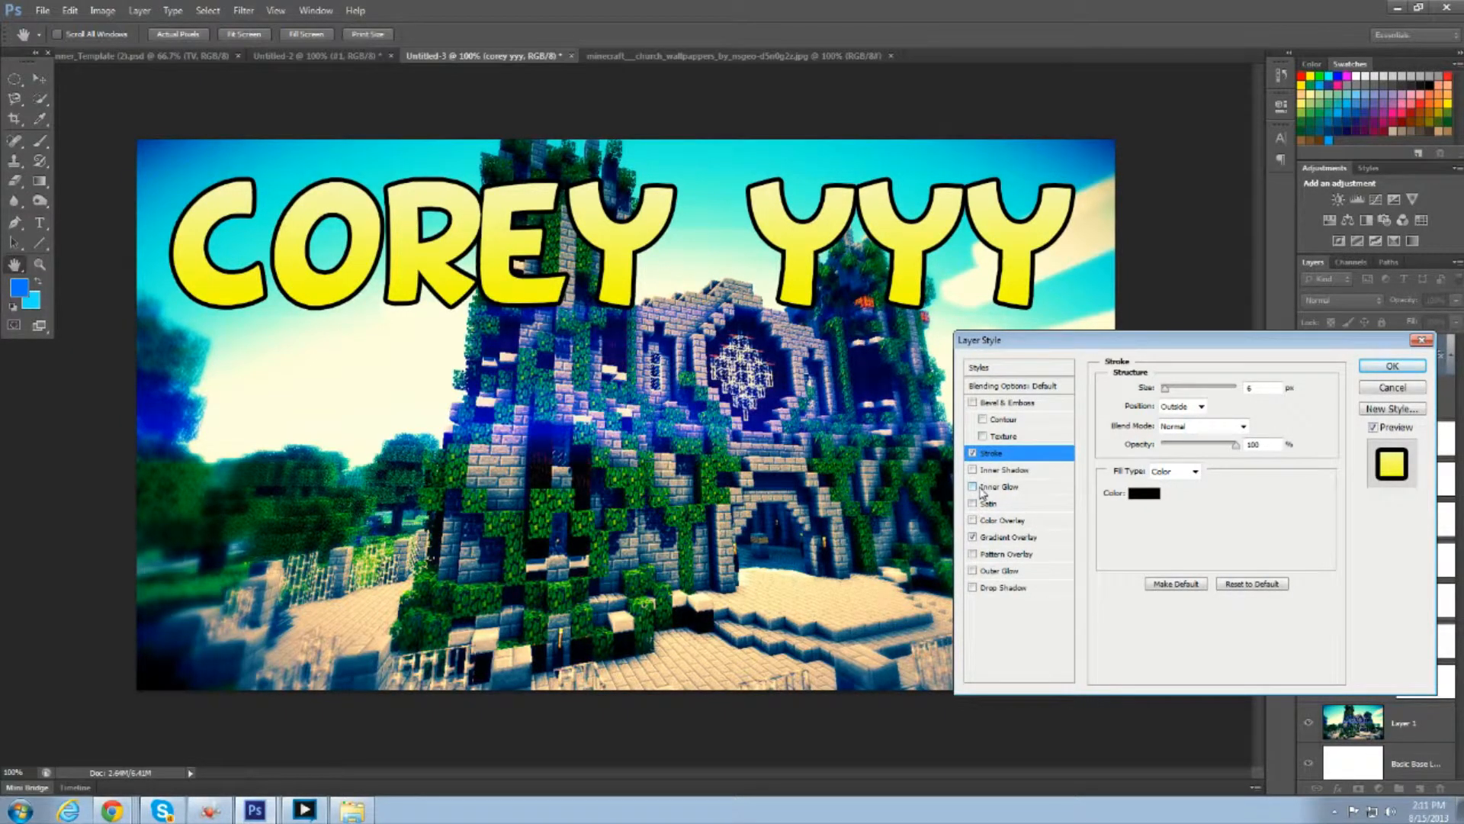
pyautogui.click(973, 404)
pyautogui.click(973, 404)
pyautogui.click(973, 404)
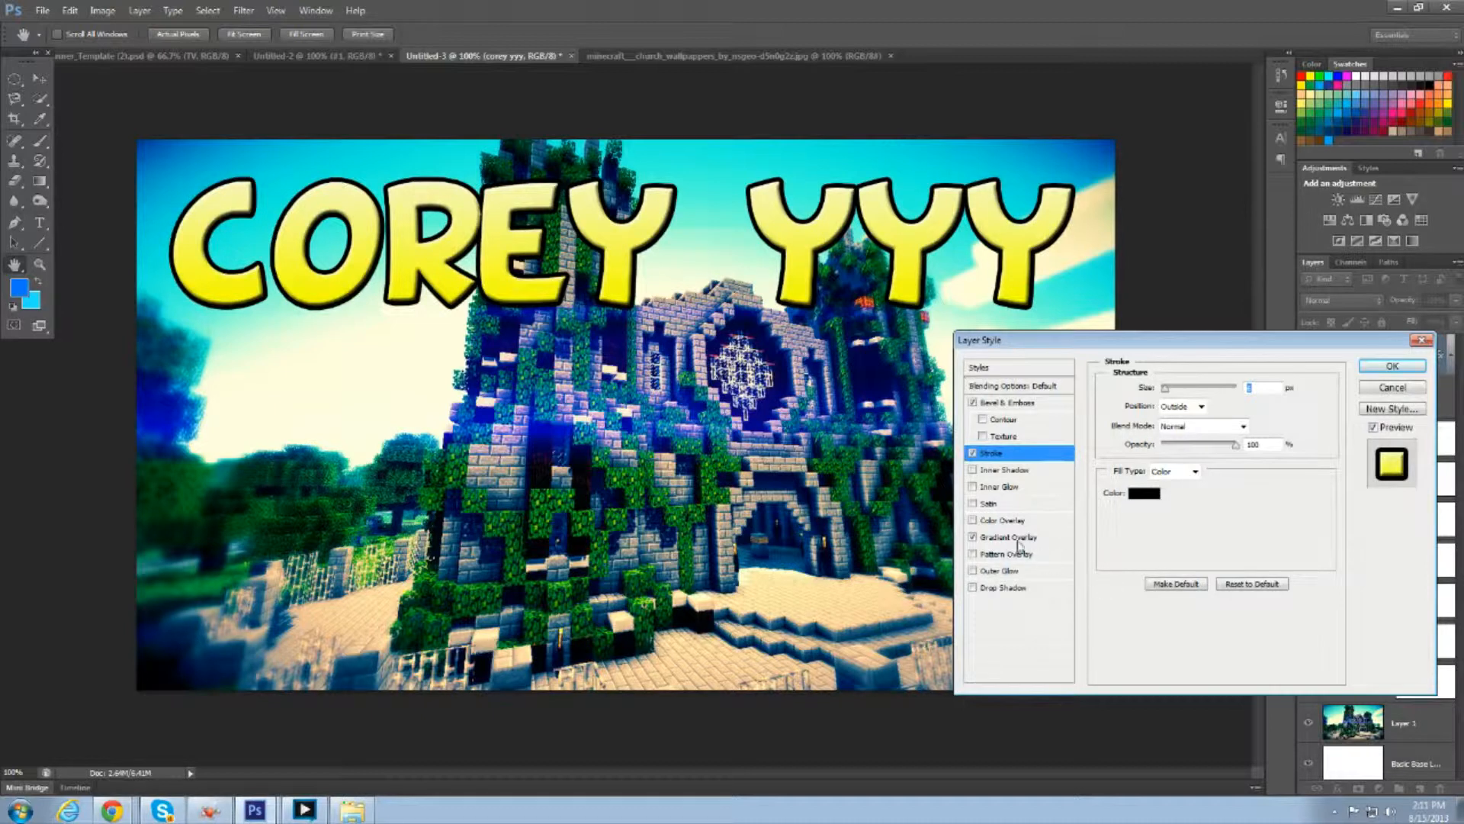
pyautogui.click(973, 404)
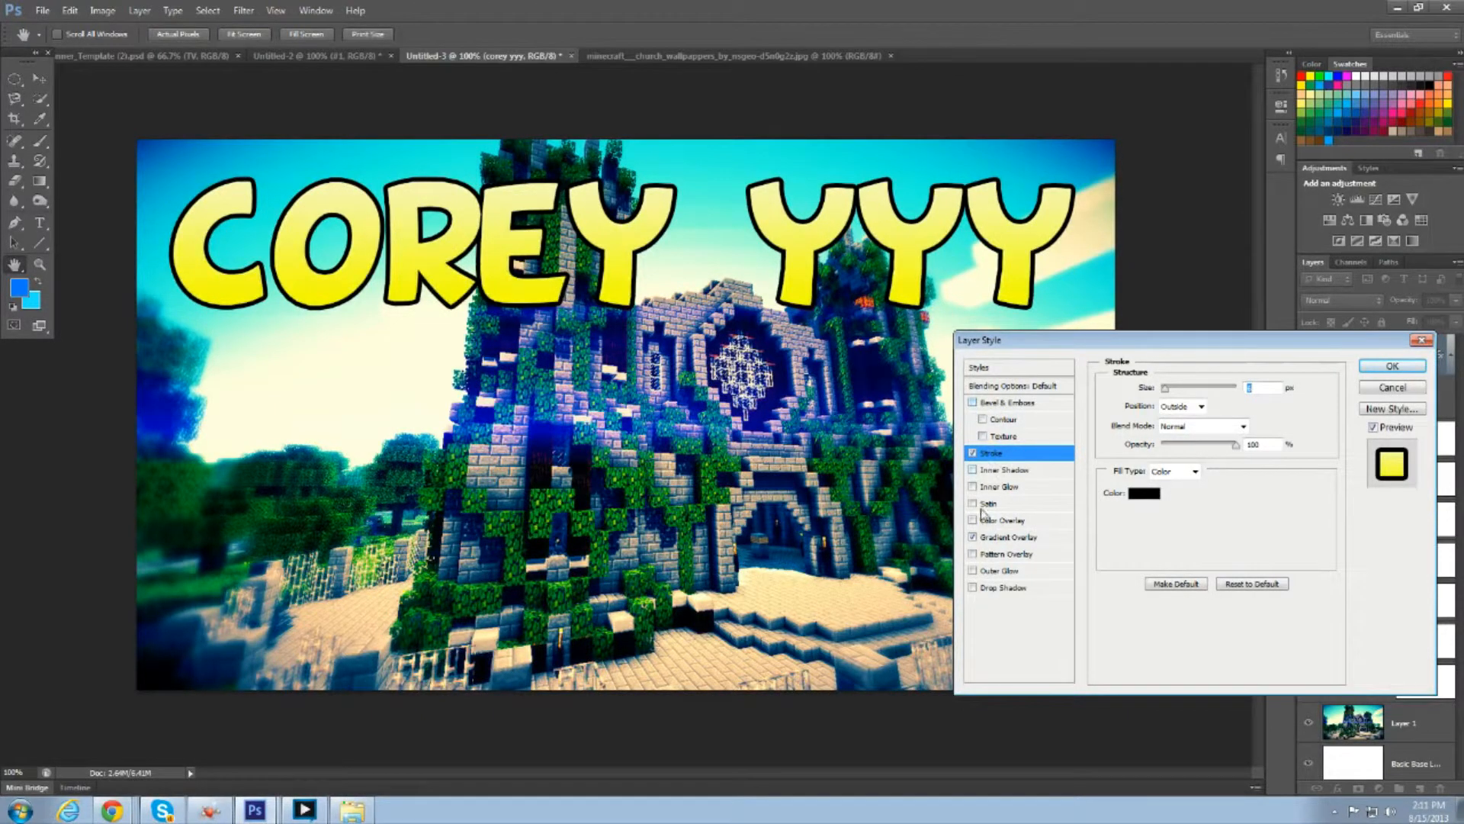
# - Add a Multiply inner shadow to the title text with a 0° angle and a reduced distance, and apply the layer style
pyautogui.click(973, 469)
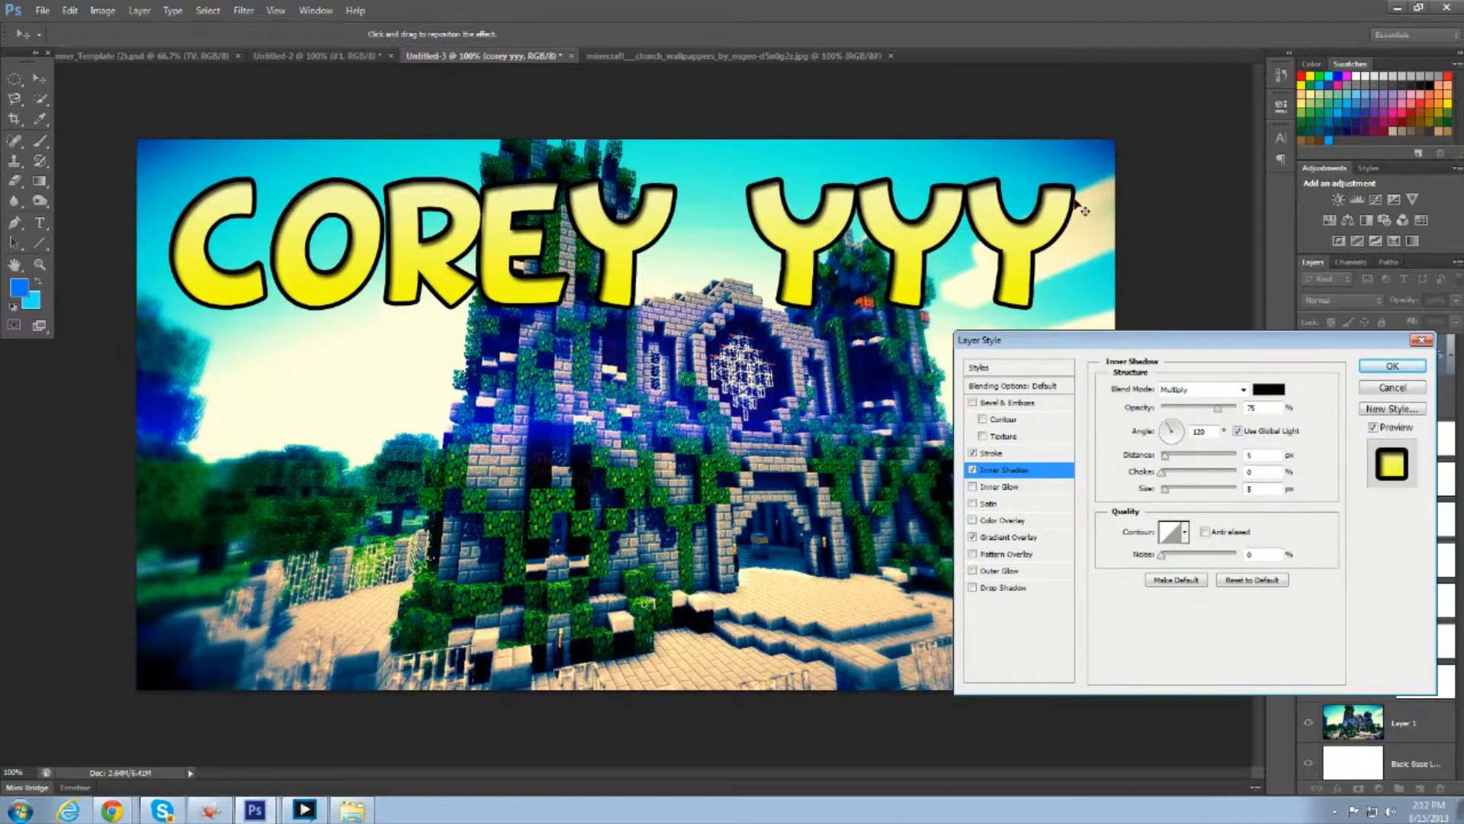
pyautogui.click(1182, 433)
pyautogui.moveTo(1203, 433); pyautogui.dragTo(1145, 430)
pyautogui.write('0')
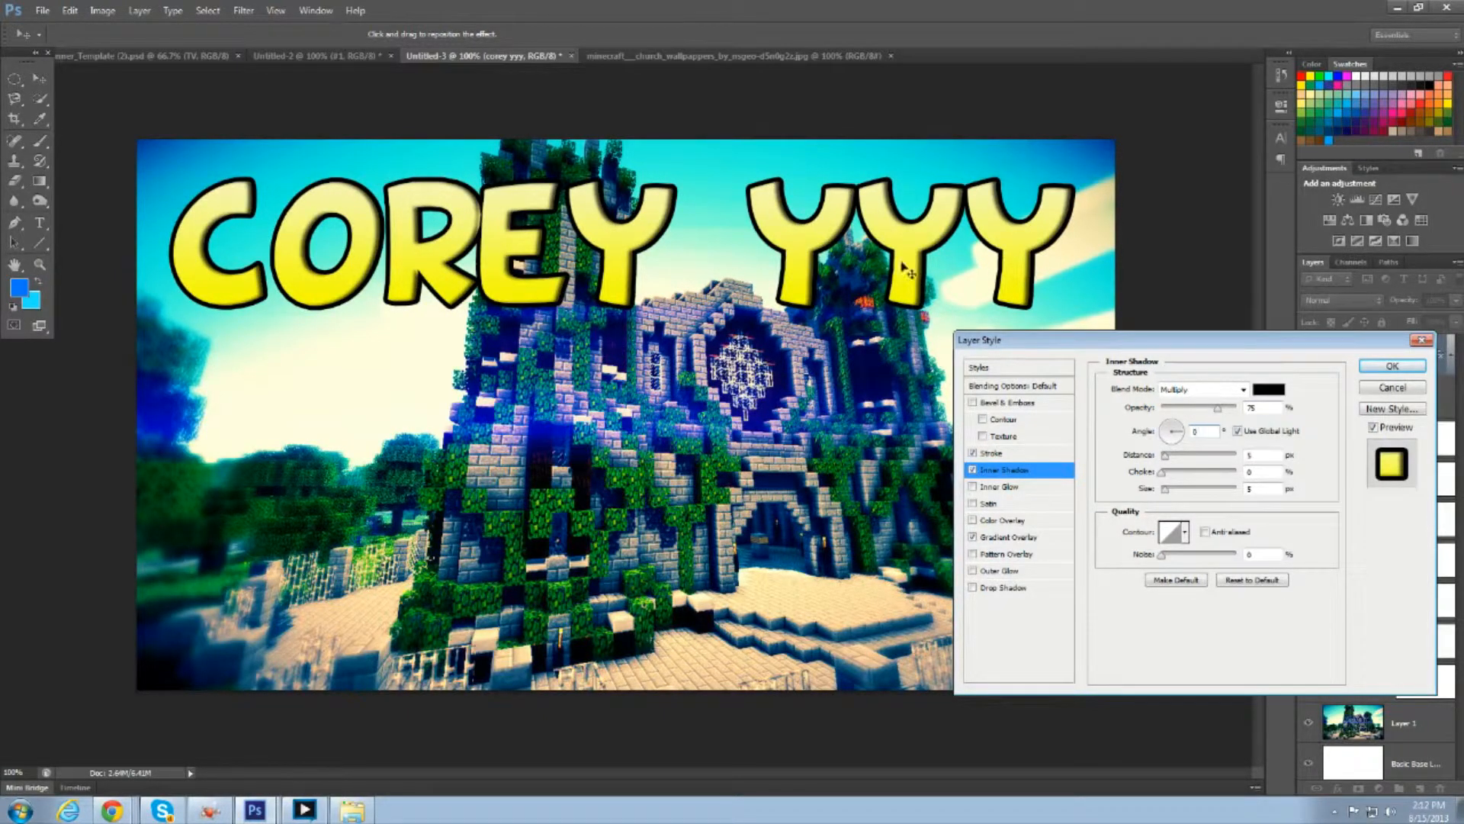
pyautogui.moveTo(1165, 455)
pyautogui.mouseDown()
pyautogui.moveTo(1205, 456)
pyautogui.moveTo(1164, 446)
pyautogui.mouseUp()
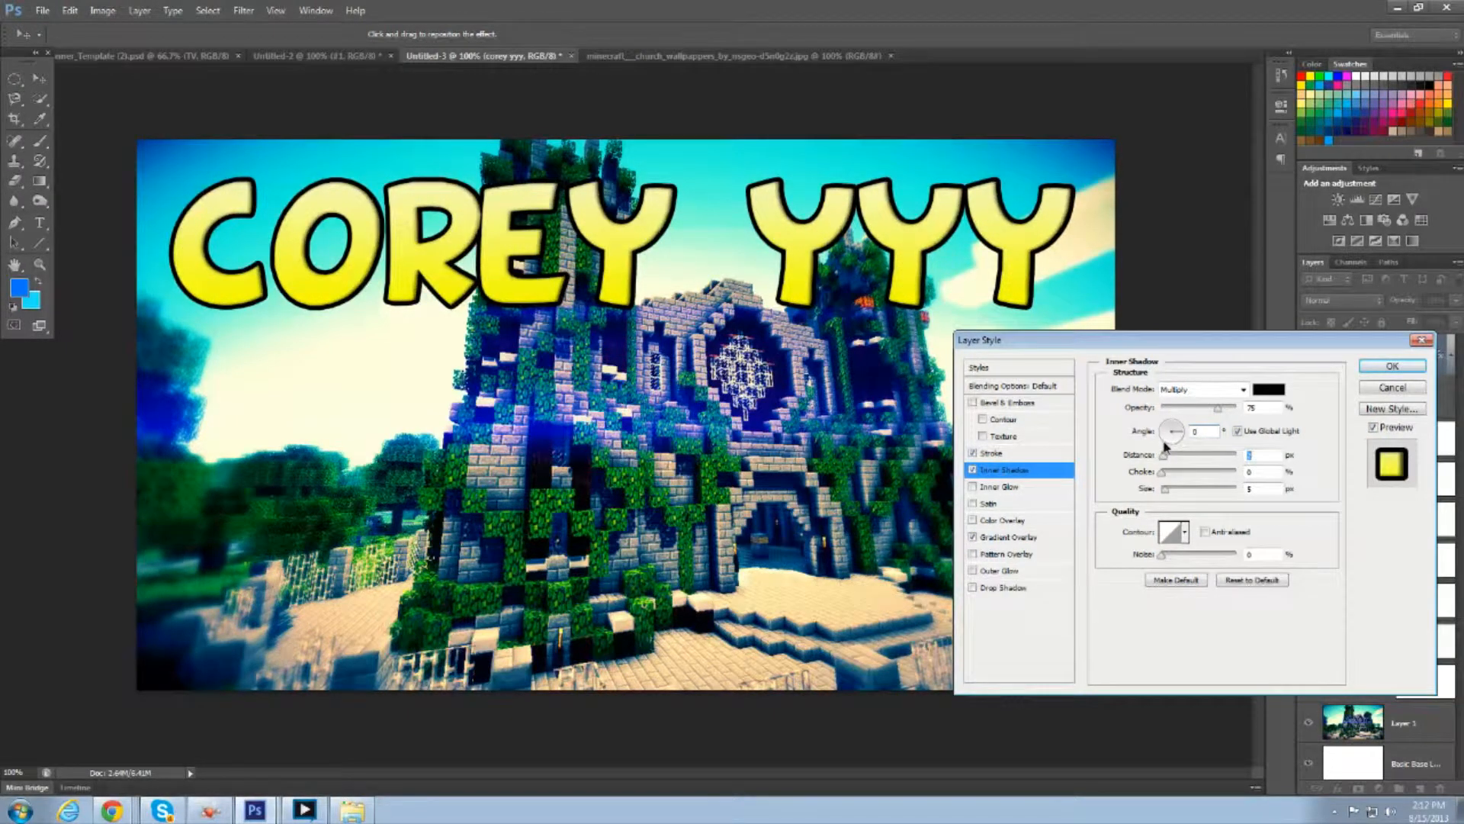
pyautogui.click(1392, 366)
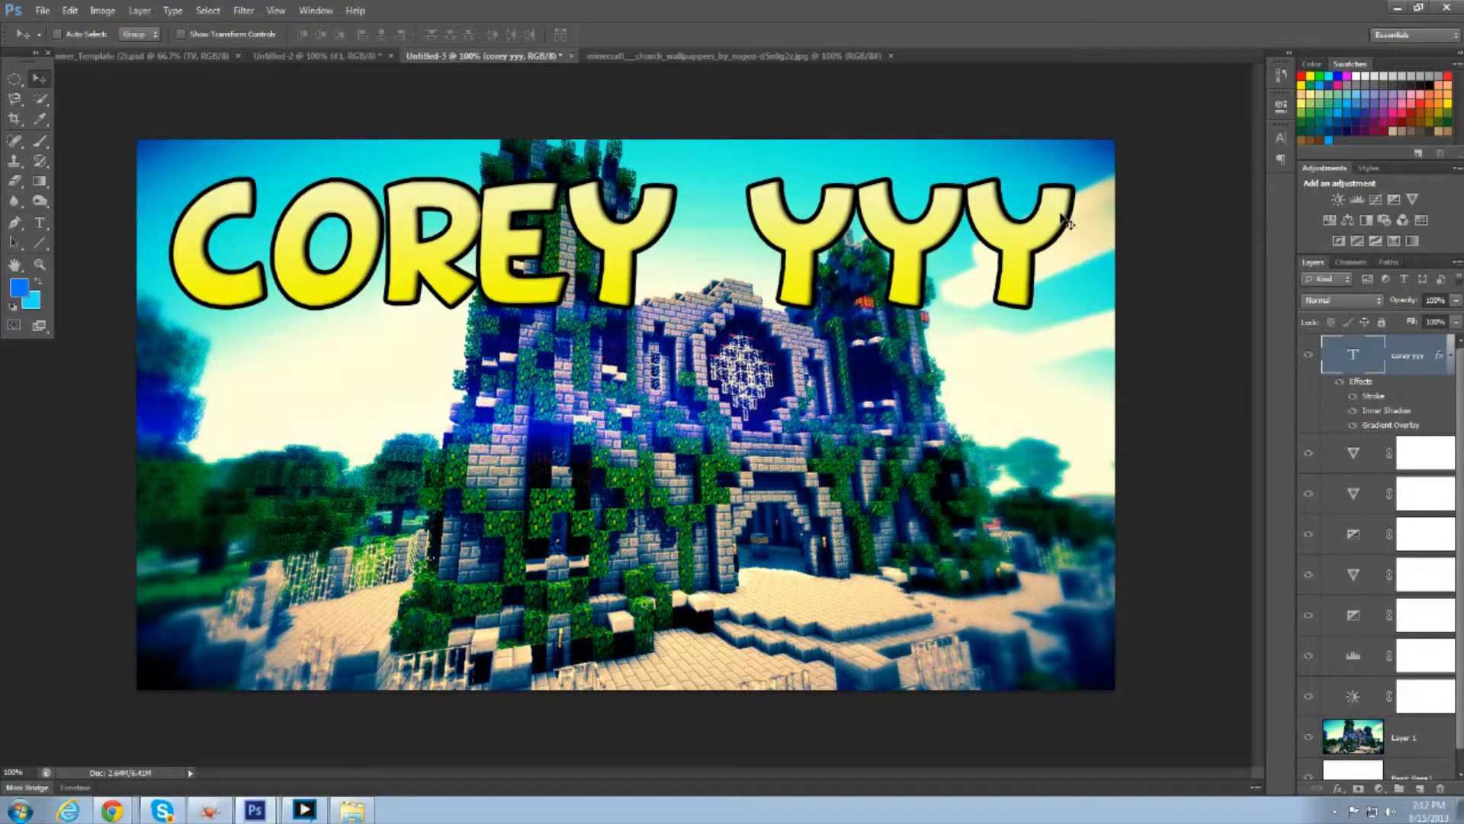
# - Try a Pattern Overlay in place of the Gradient Overlay on the title text, switch back to the gradient, and apply the style
pyautogui.rightClick(1412, 357)
pyautogui.click(1288, 233)
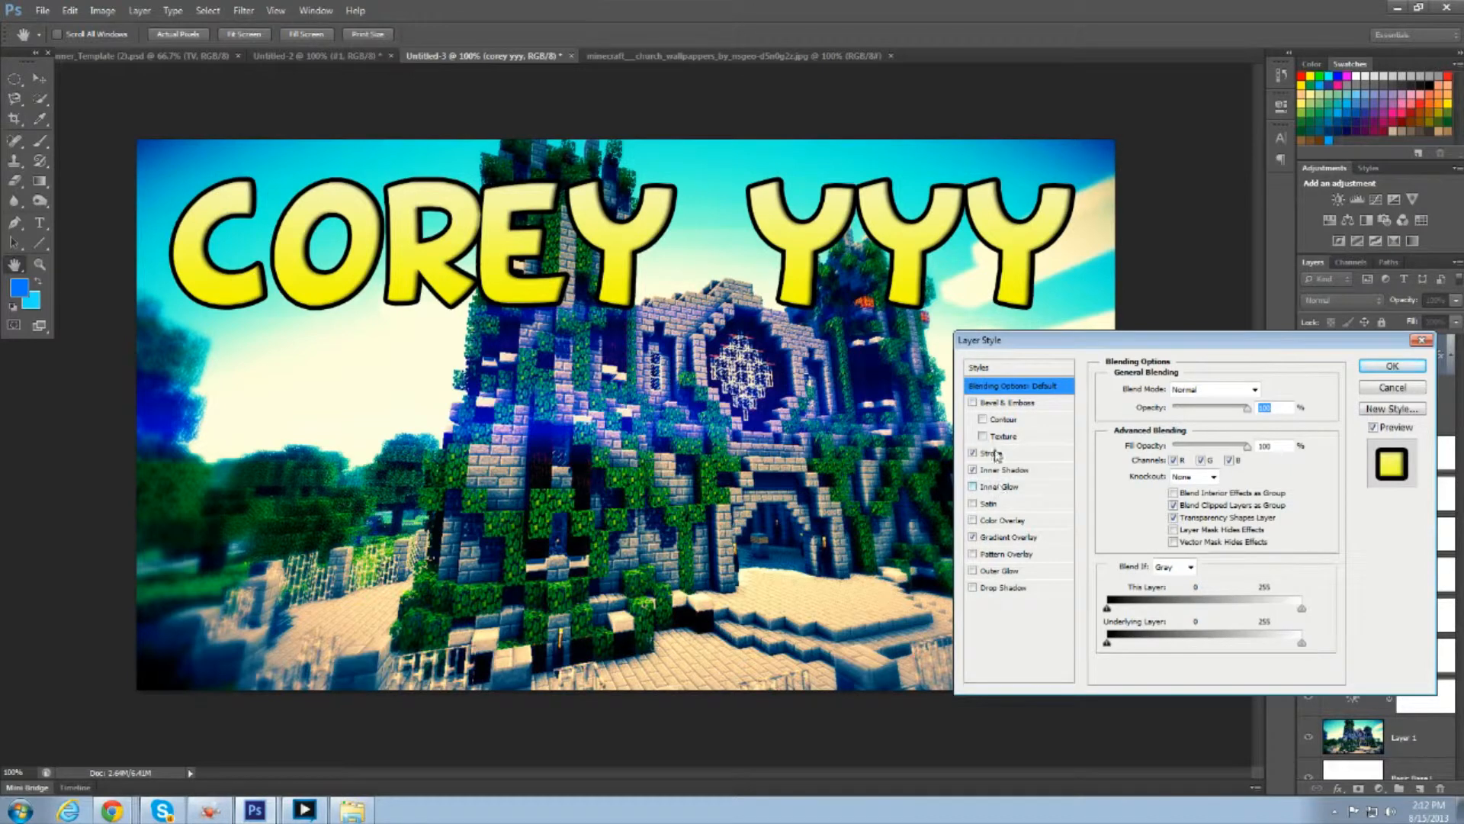
pyautogui.click(972, 537)
pyautogui.click(973, 554)
pyautogui.click(972, 537)
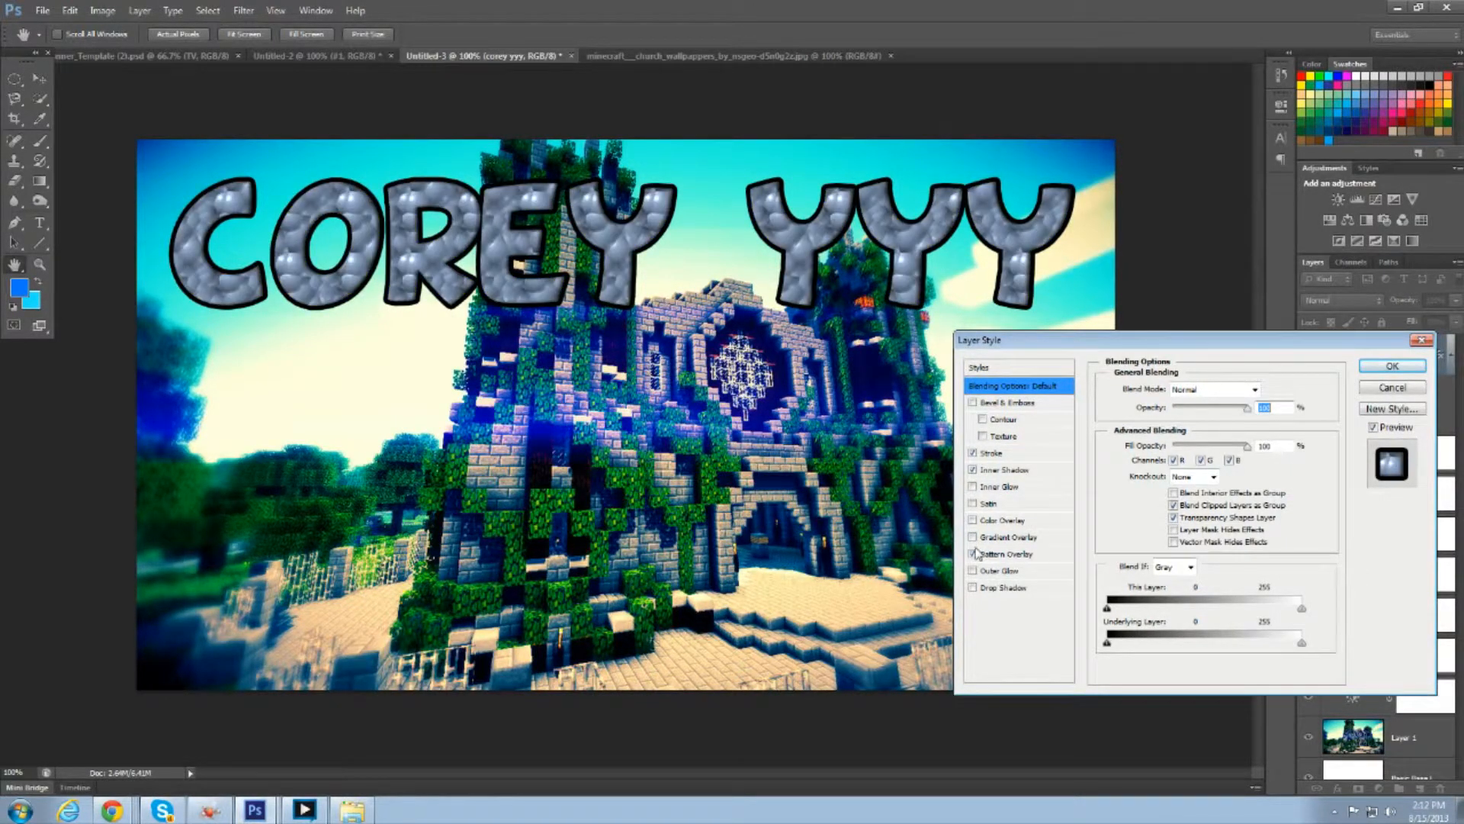
pyautogui.click(973, 554)
pyautogui.click(973, 537)
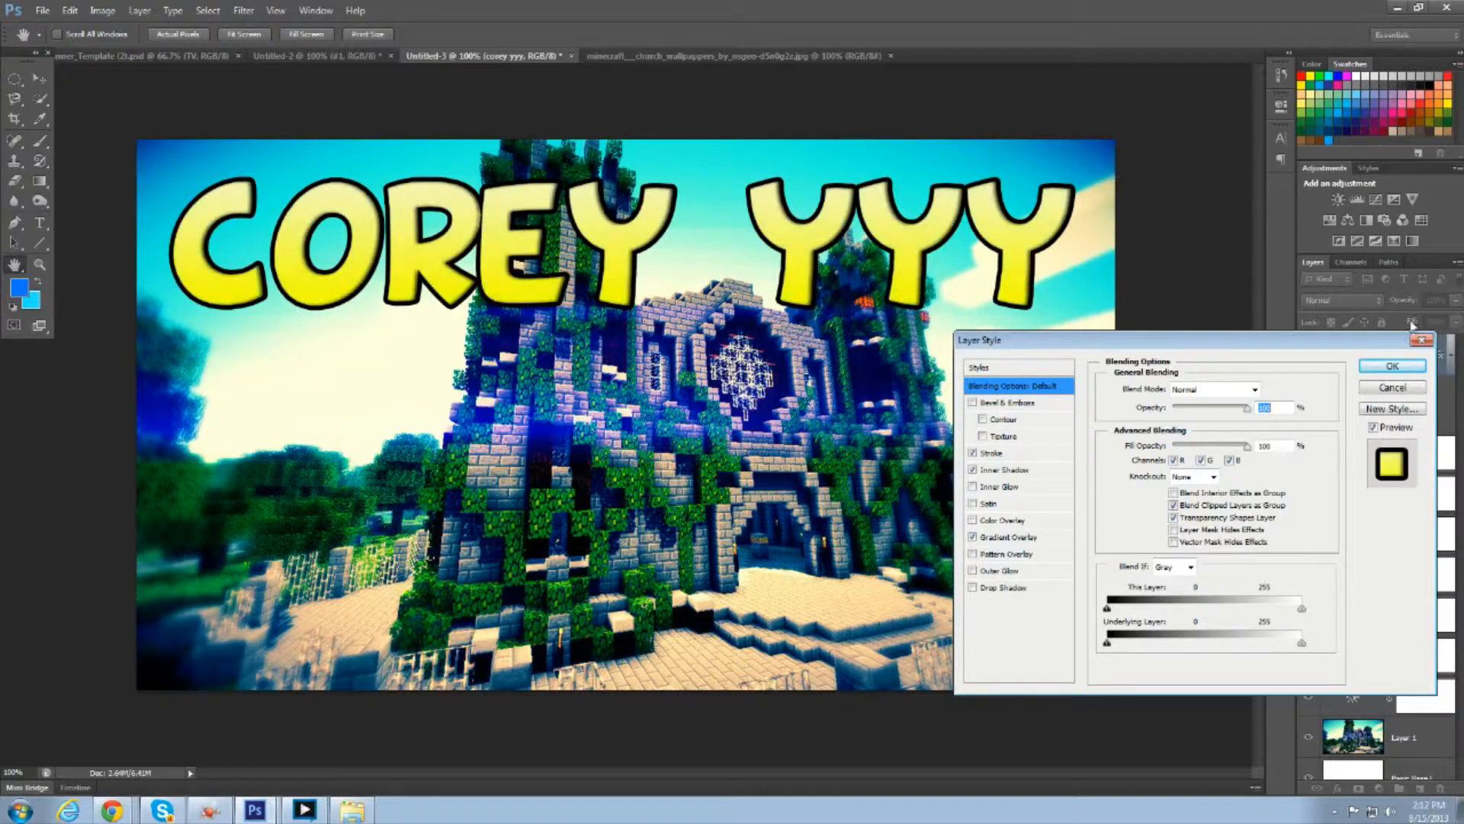
pyautogui.click(1390, 366)
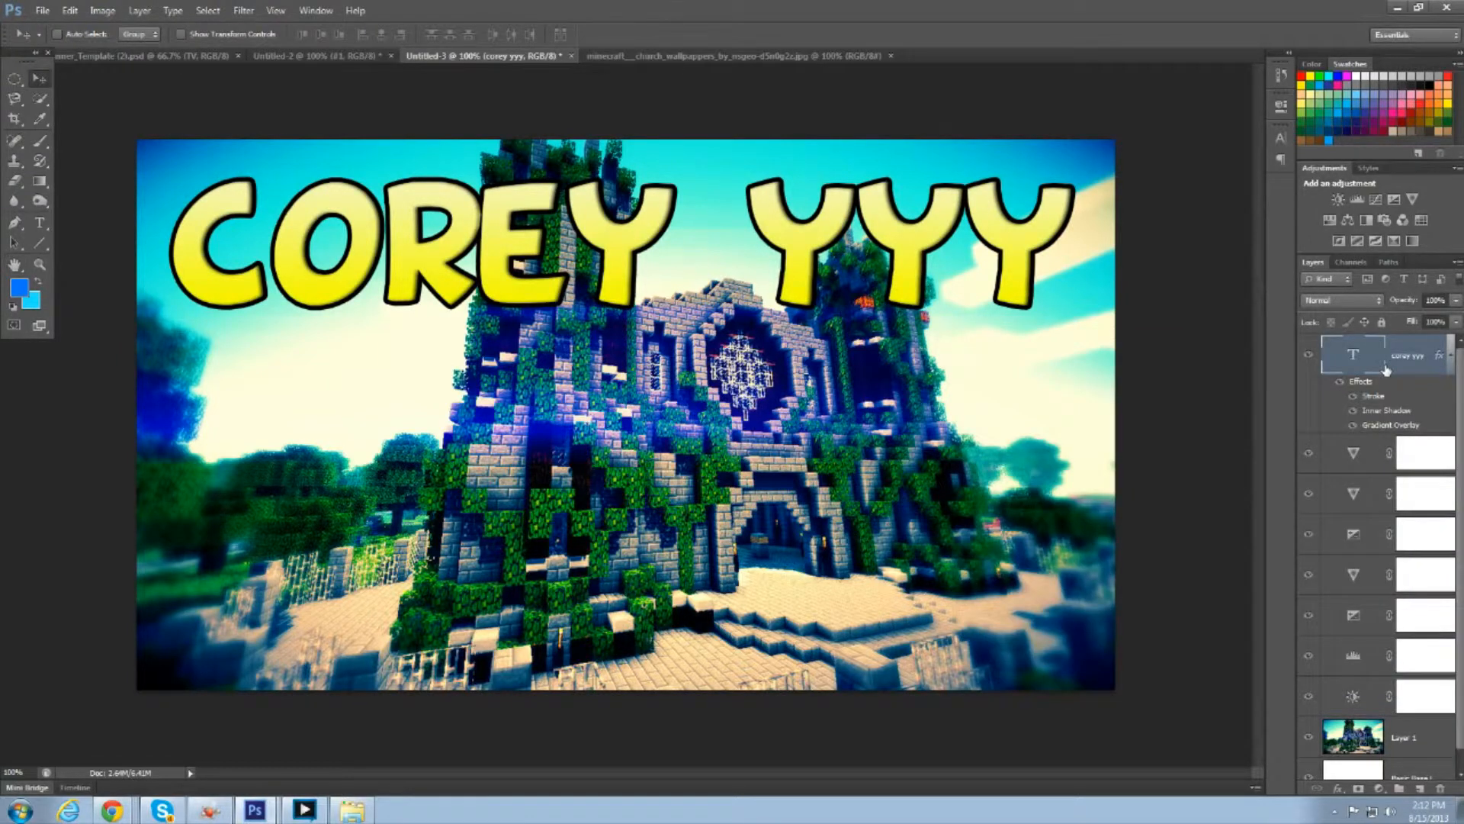
# - Move the title text in Untitled-3 slightly upward, closer to the image's upper edge
pyautogui.click(709, 57)
pyautogui.click(499, 57)
pyautogui.moveTo(906, 244); pyautogui.dragTo(903, 228)
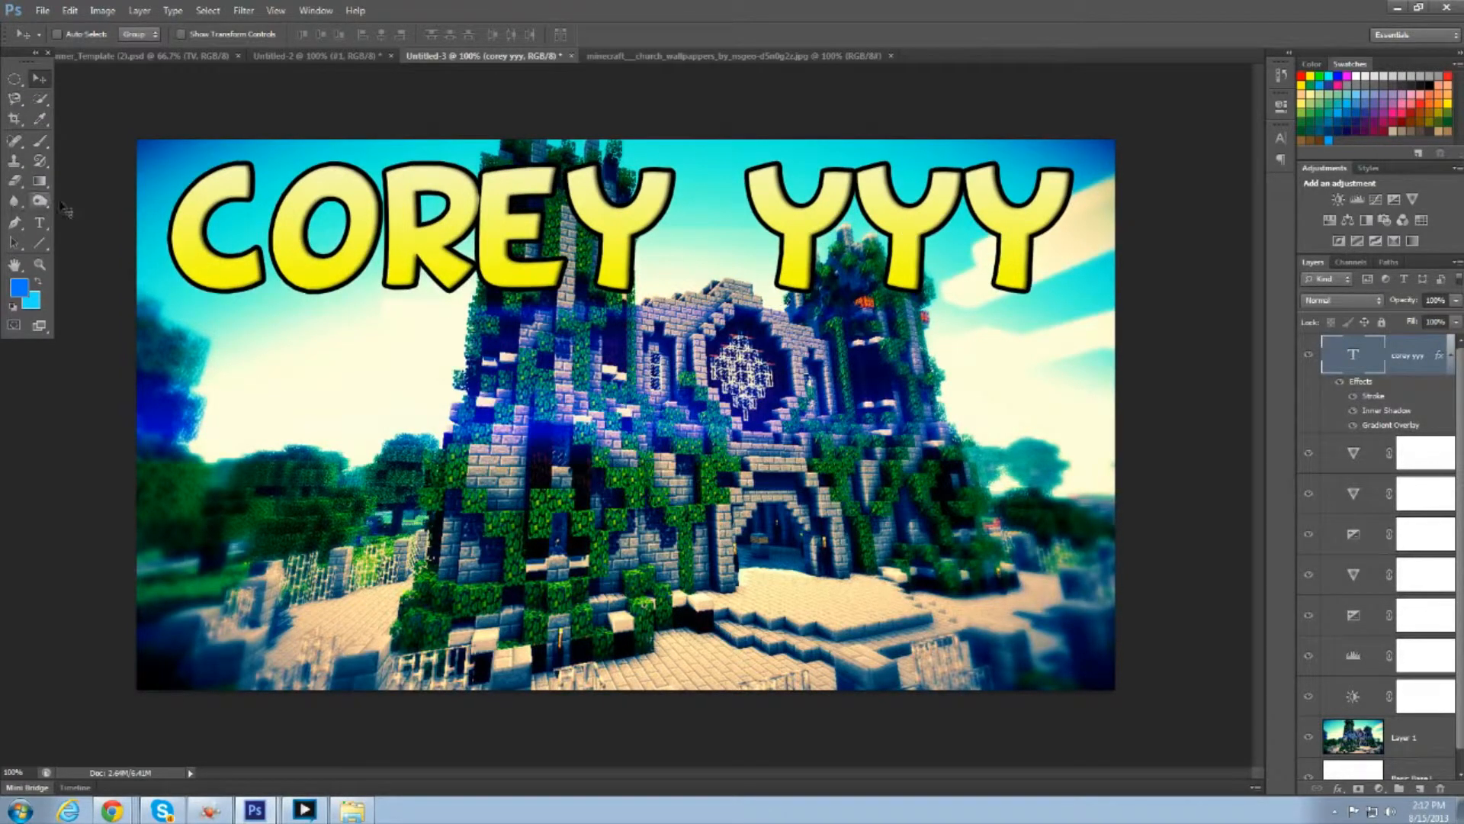
# - Add the text "#1" in a new text box over the trees at the image's lower left, using BD Cartoon Shout at 175 pt
pyautogui.click(40, 222)
pyautogui.moveTo(395, 654); pyautogui.dragTo(192, 481)
pyautogui.write('#')
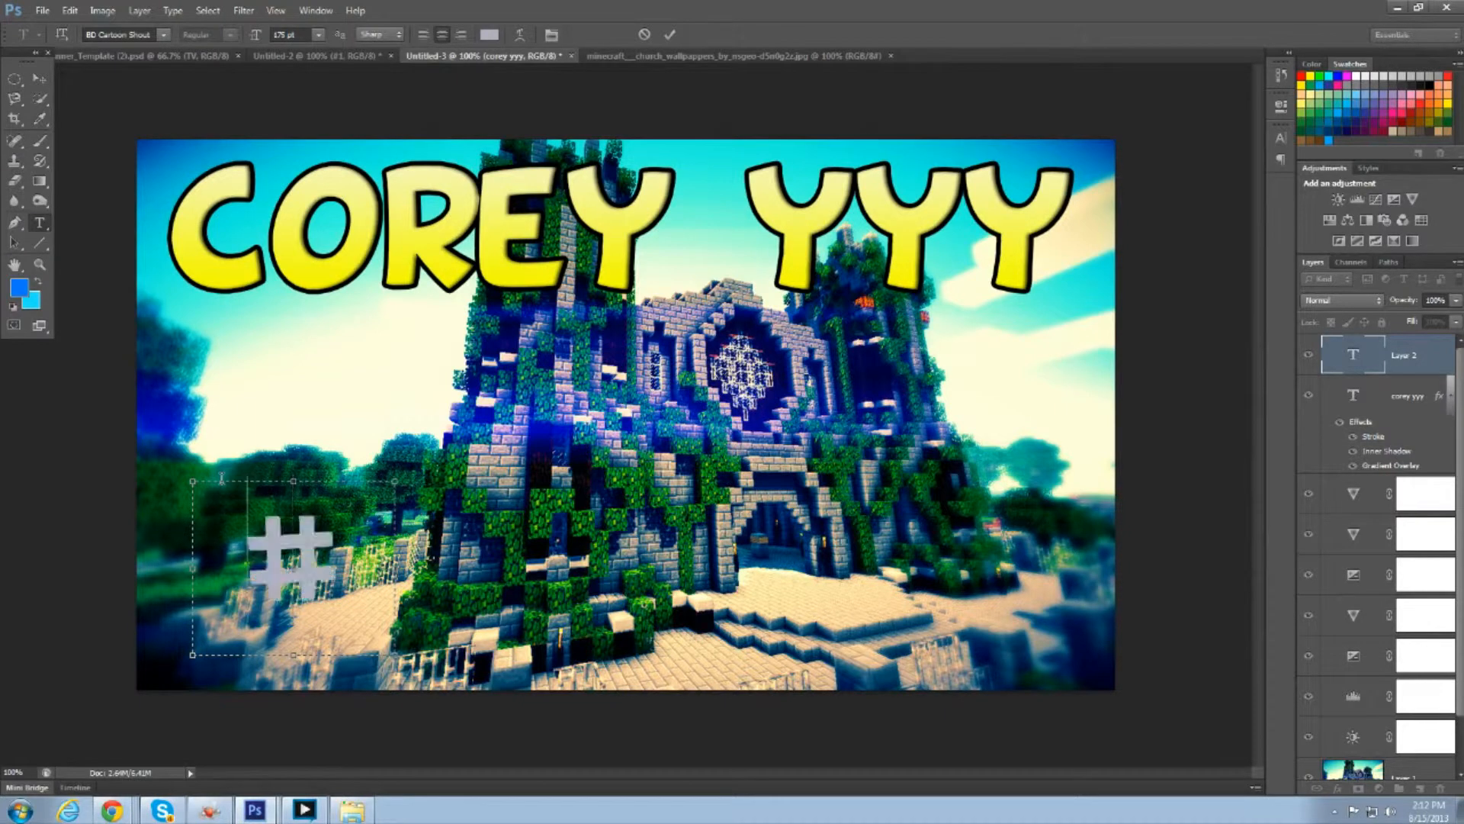
pyautogui.write('1')
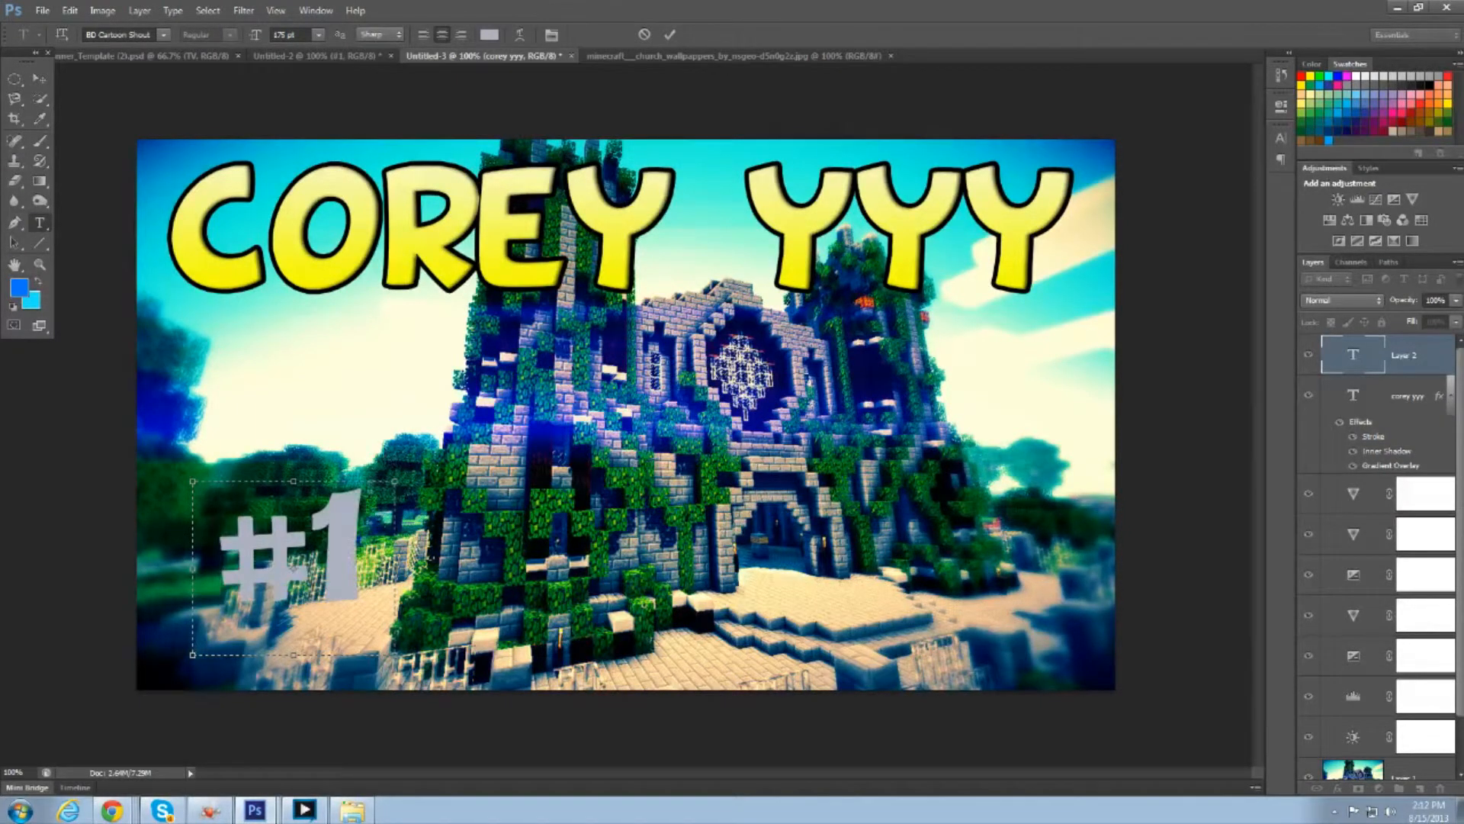
# - Tilt the "#1" text counterclockwise and move it into the lower-left corner of the image
pyautogui.moveTo(401, 457); pyautogui.dragTo(351, 427)
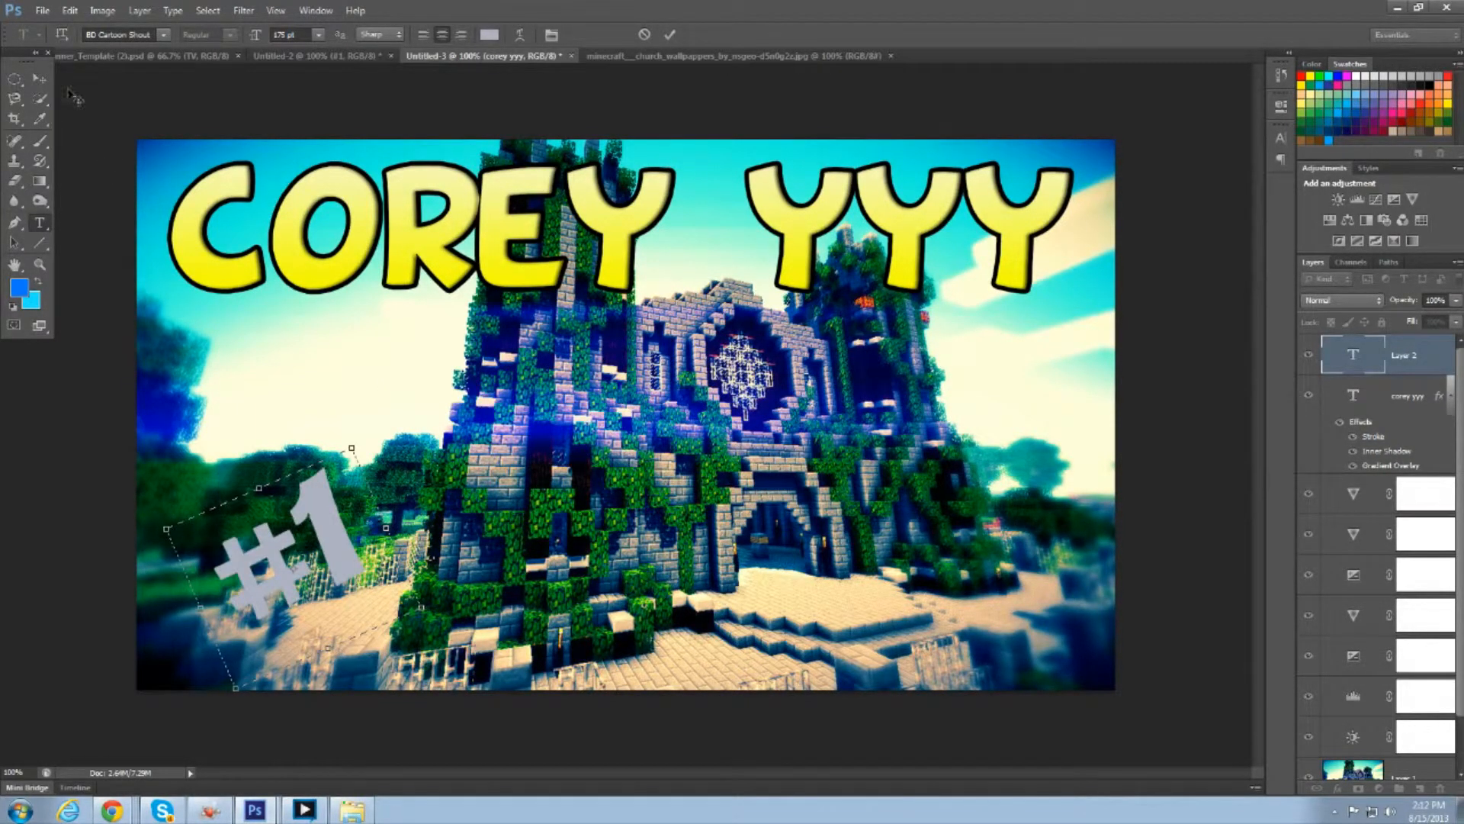
pyautogui.click(39, 80)
pyautogui.moveTo(281, 599); pyautogui.dragTo(212, 662)
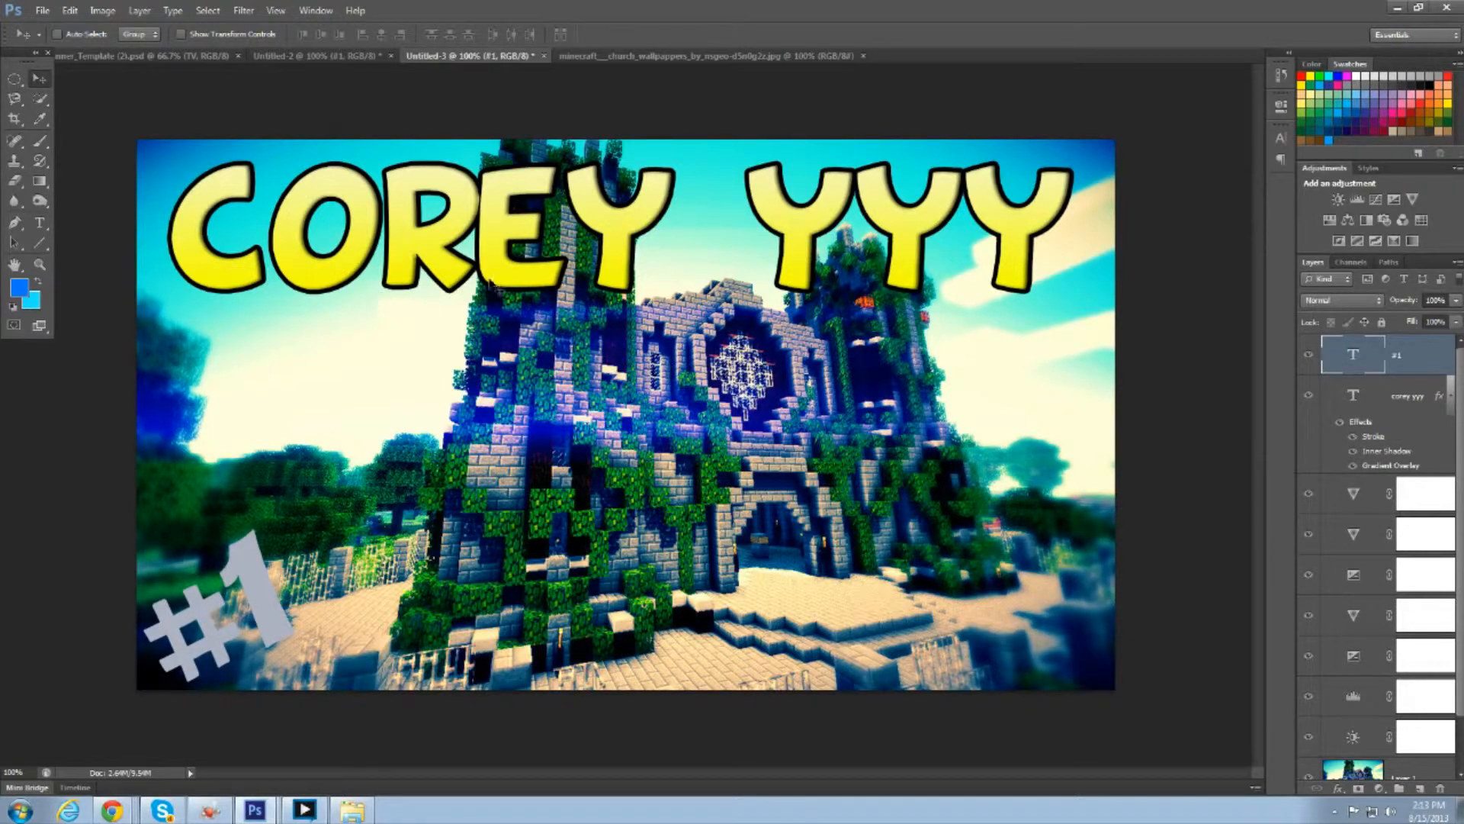
# - Copy the title layer's style and paste it onto the "#1" text layer
pyautogui.click(1400, 400)
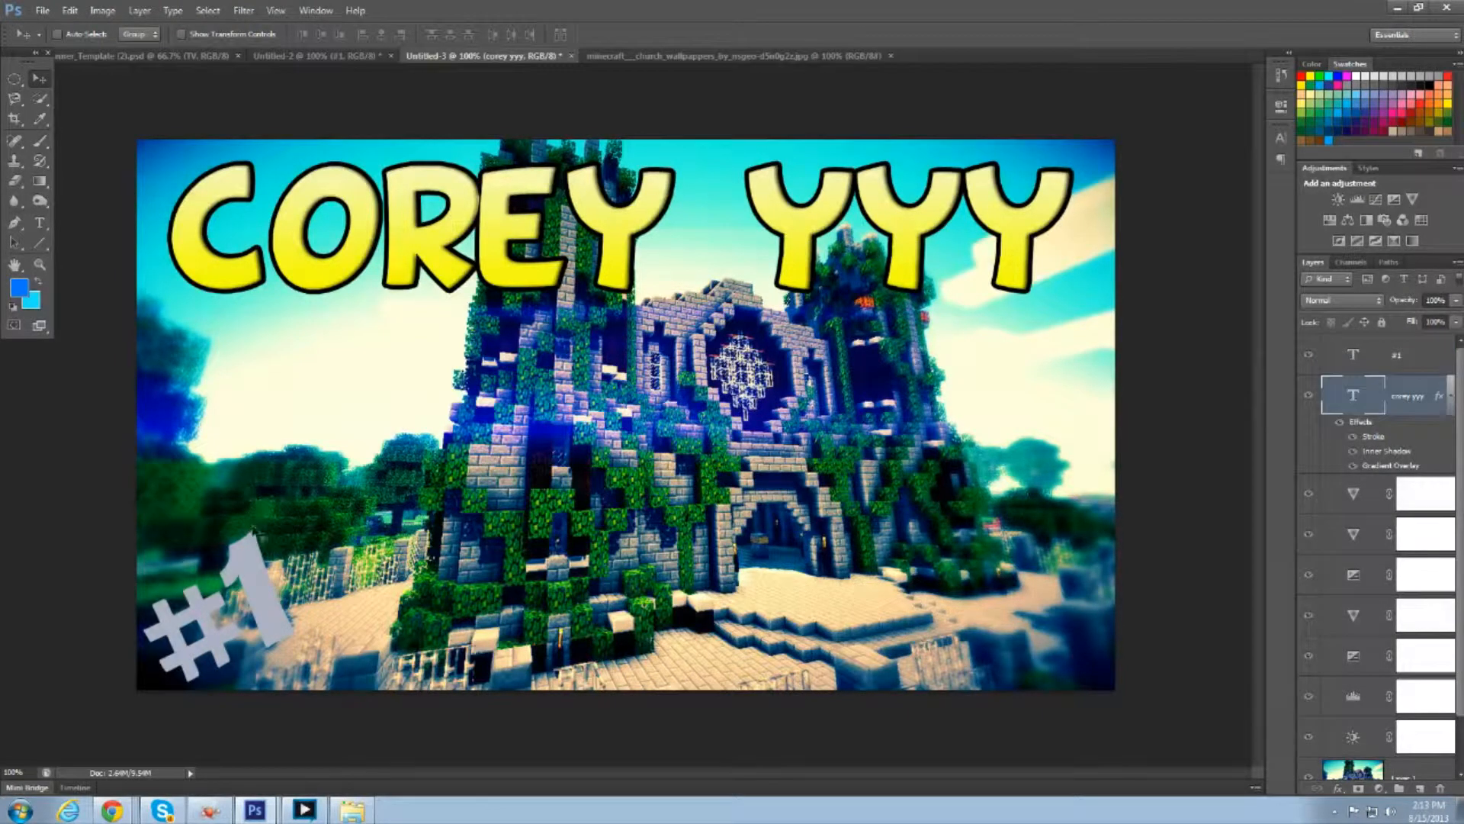
pyautogui.rightClick(1411, 400)
pyautogui.click(1291, 612)
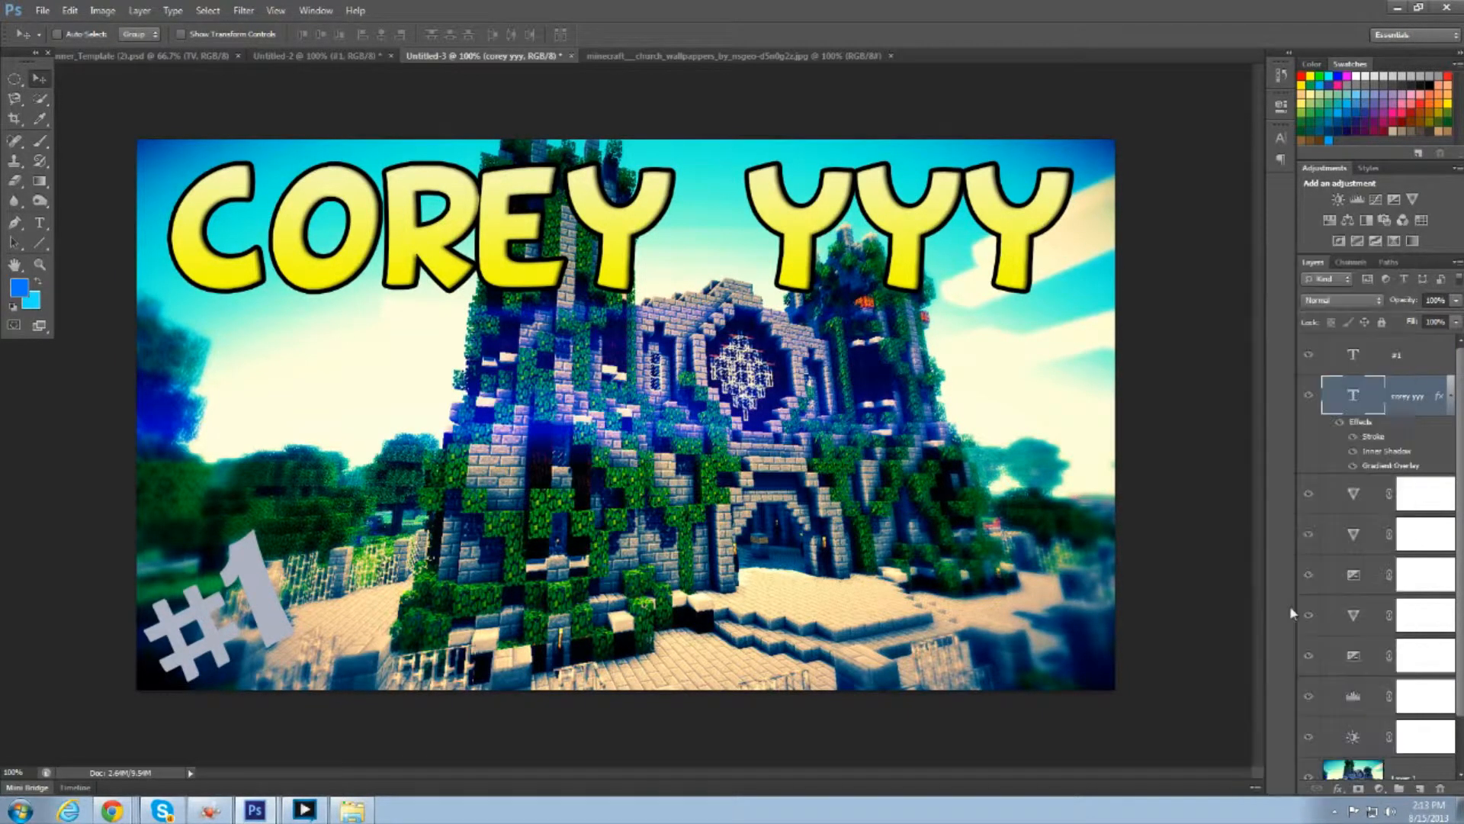
pyautogui.rightClick(1398, 354)
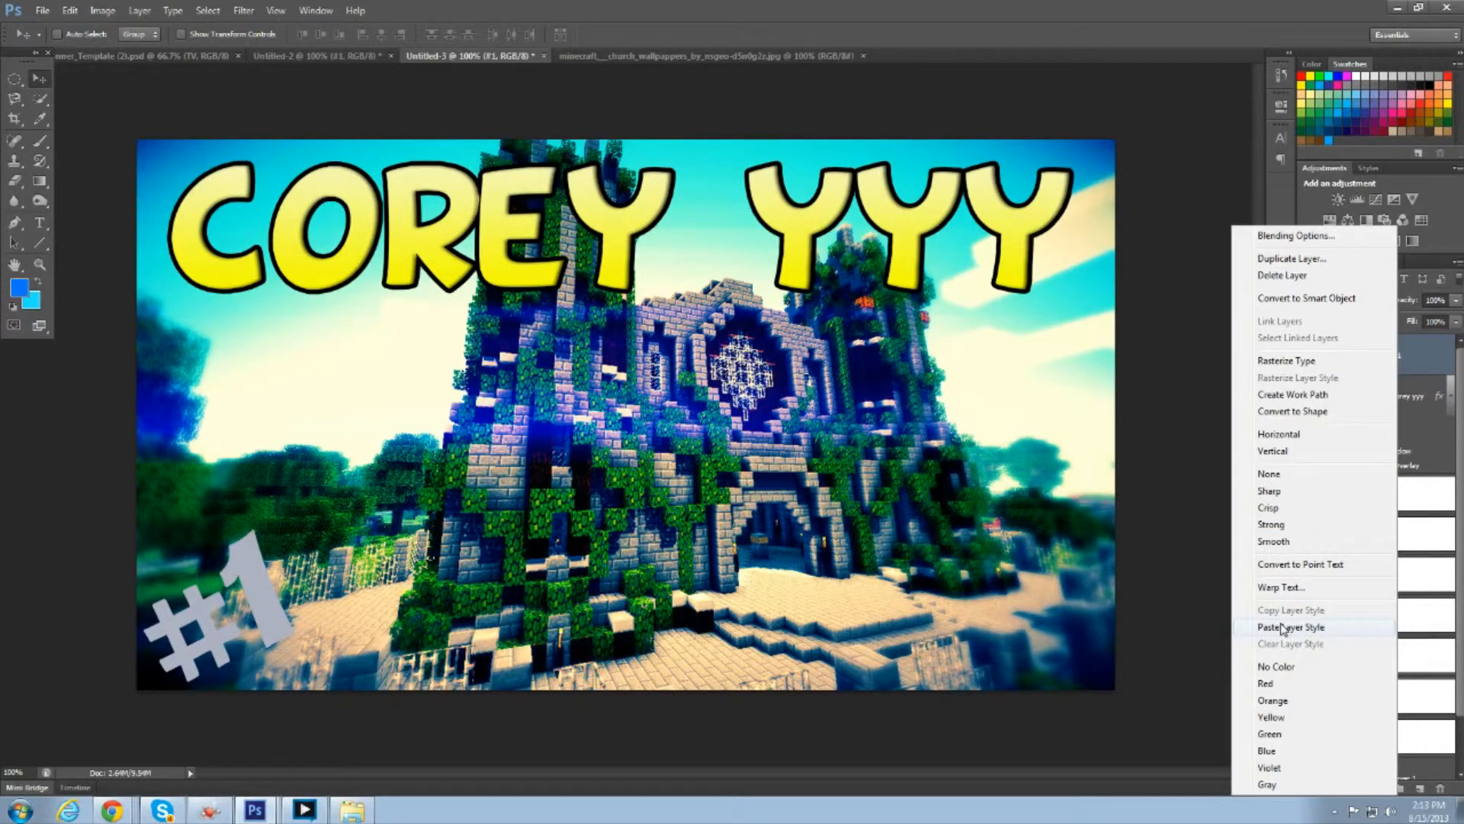
pyautogui.click(1283, 627)
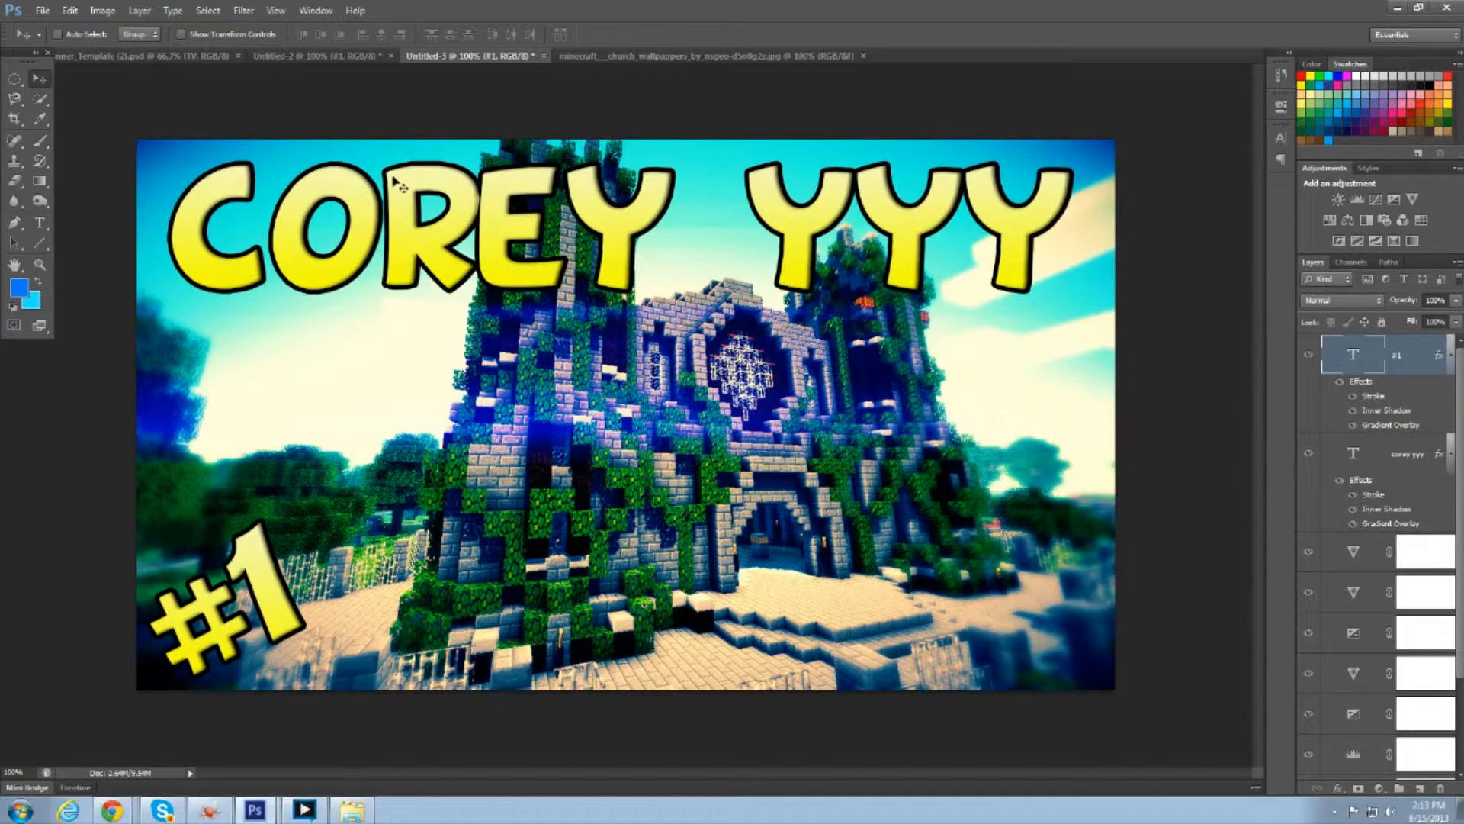
# - Open the 150px-HorseInv image from the Thumbnail Graphics Pack folder
pyautogui.click(42, 11)
pyautogui.click(57, 44)
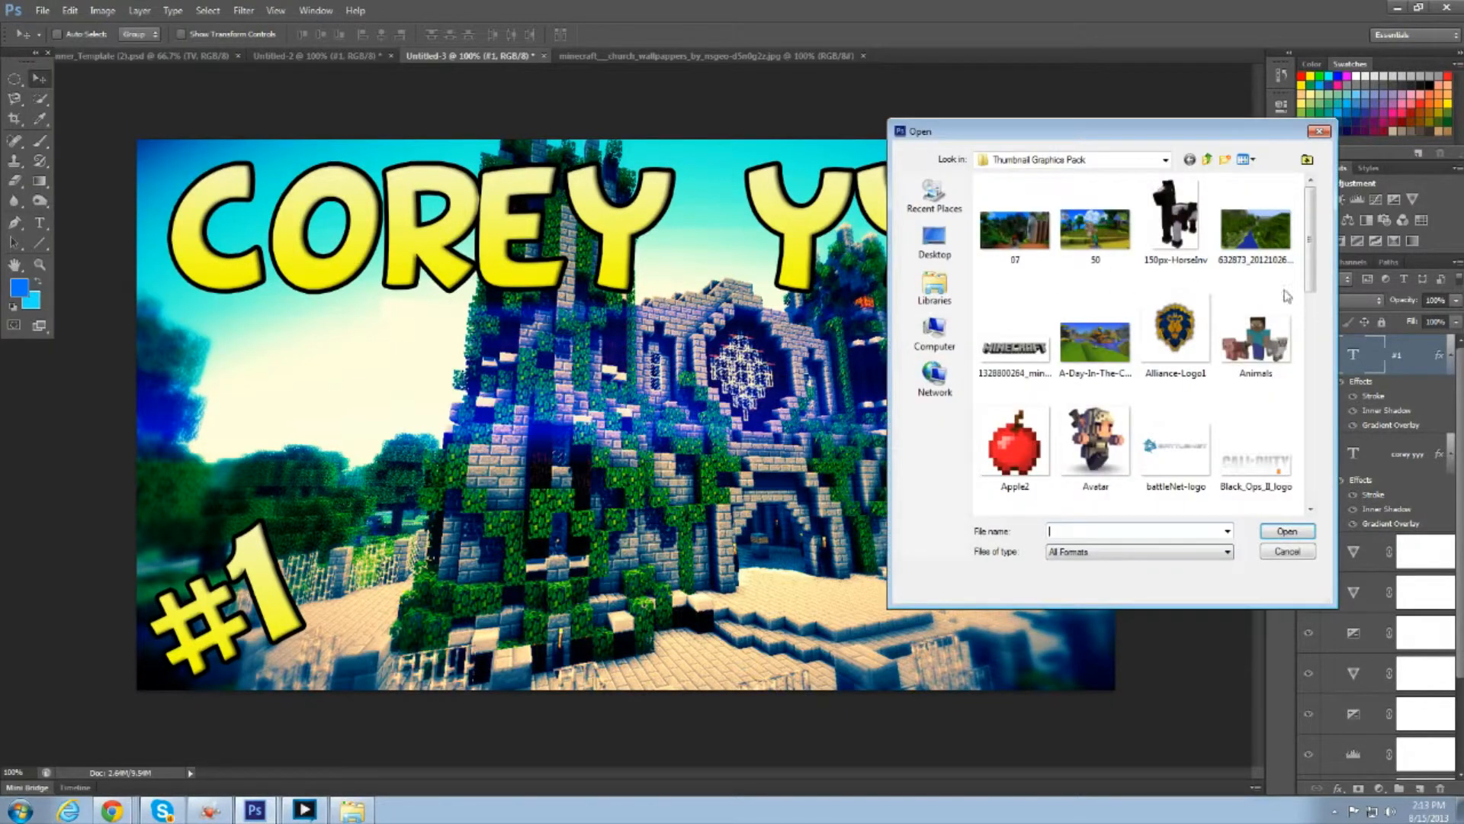
pyautogui.doubleClick(1175, 221)
# - Try the horse picture beside the church door and over the facade of the Untitled-2 thumbnail, removing it each time
pyautogui.moveTo(678, 419); pyautogui.dragTo(867, 579)
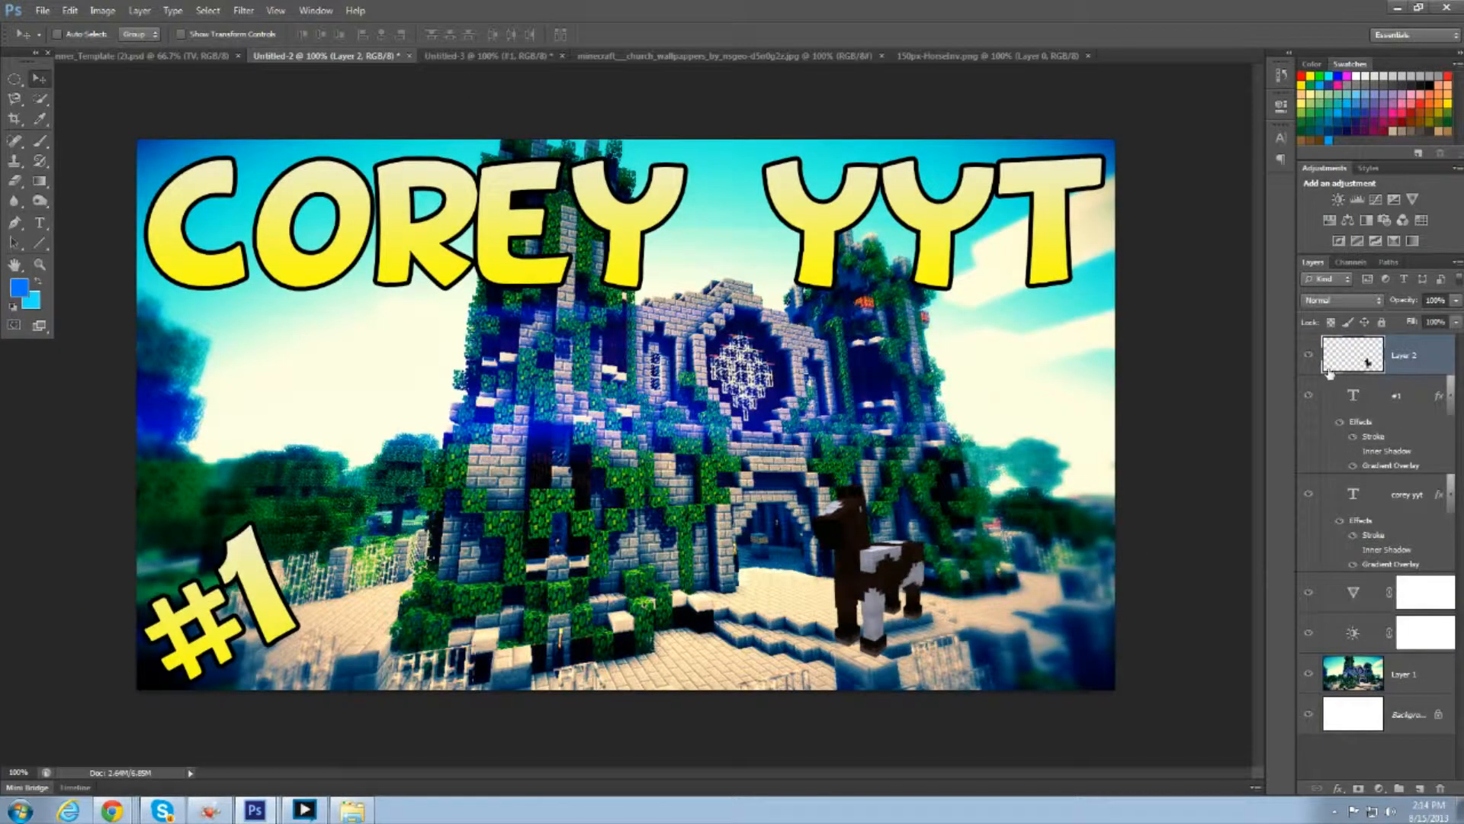
pyautogui.hotkey('ctrl', 'z')
pyautogui.click(915, 55)
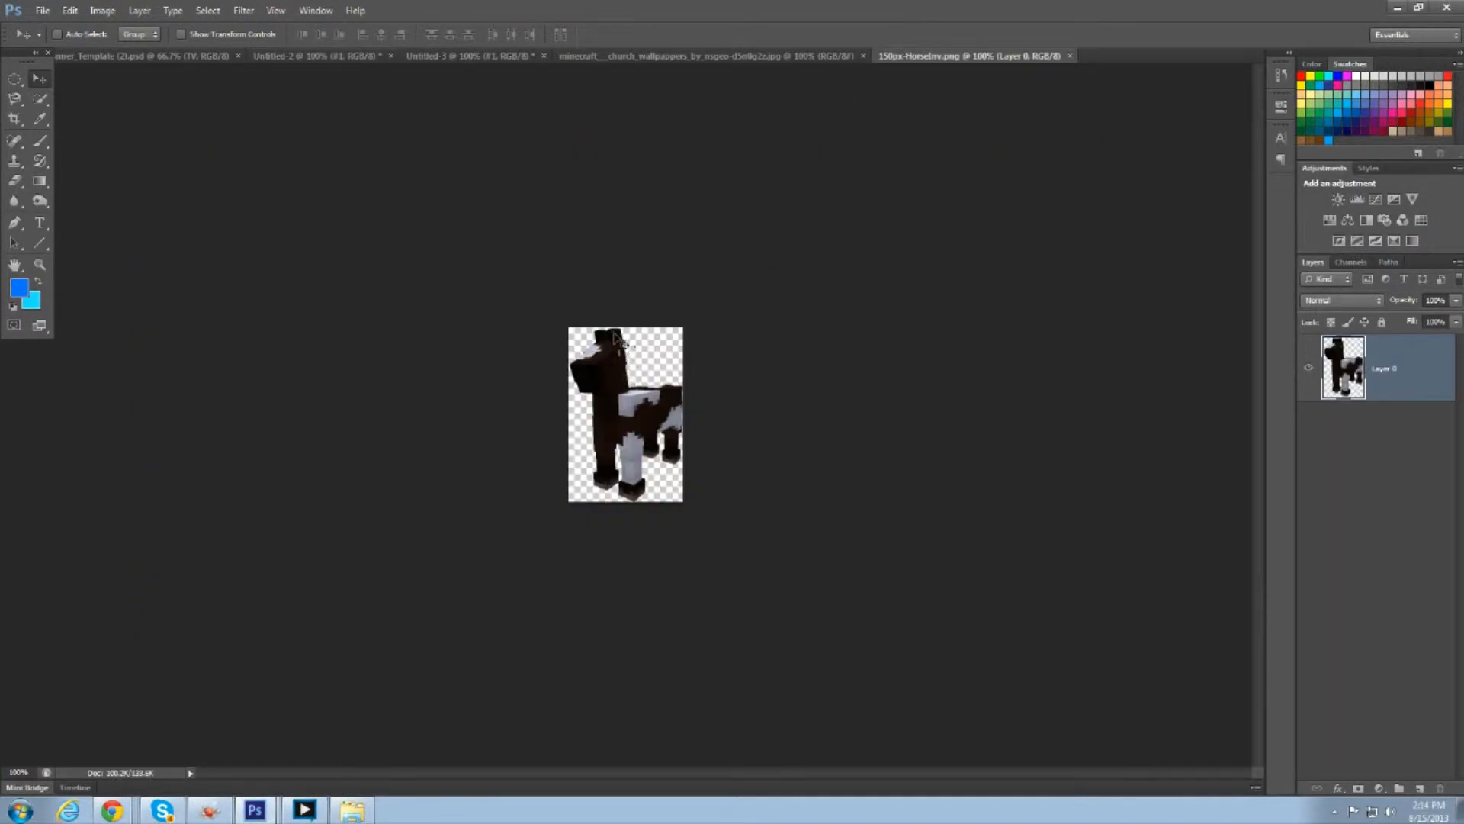
pyautogui.moveTo(616, 388)
pyautogui.mouseDown()
pyautogui.moveTo(644, 381)
pyautogui.moveTo(607, 377)
pyautogui.mouseUp()
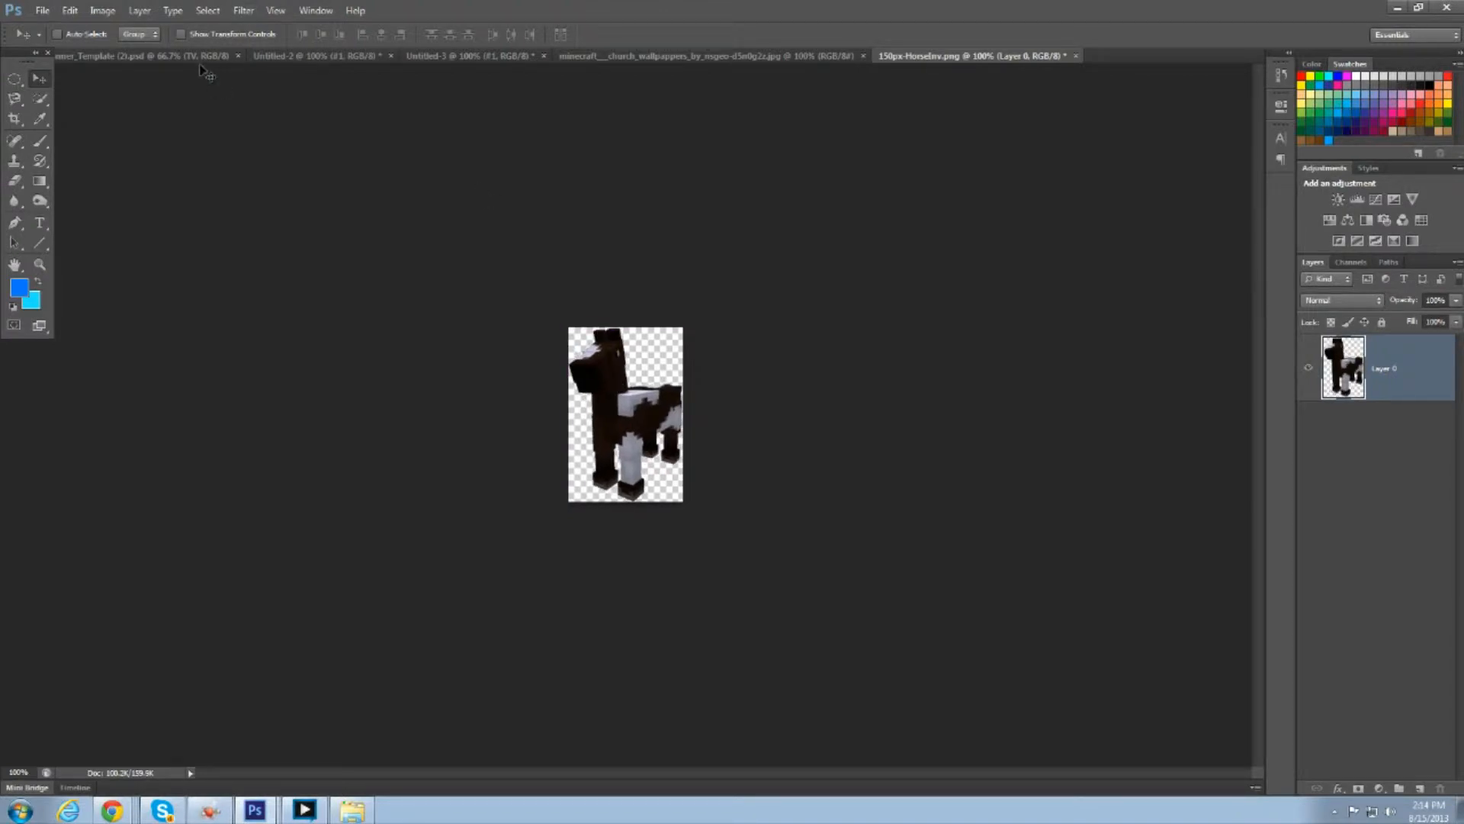
pyautogui.click(202, 56)
pyautogui.click(305, 58)
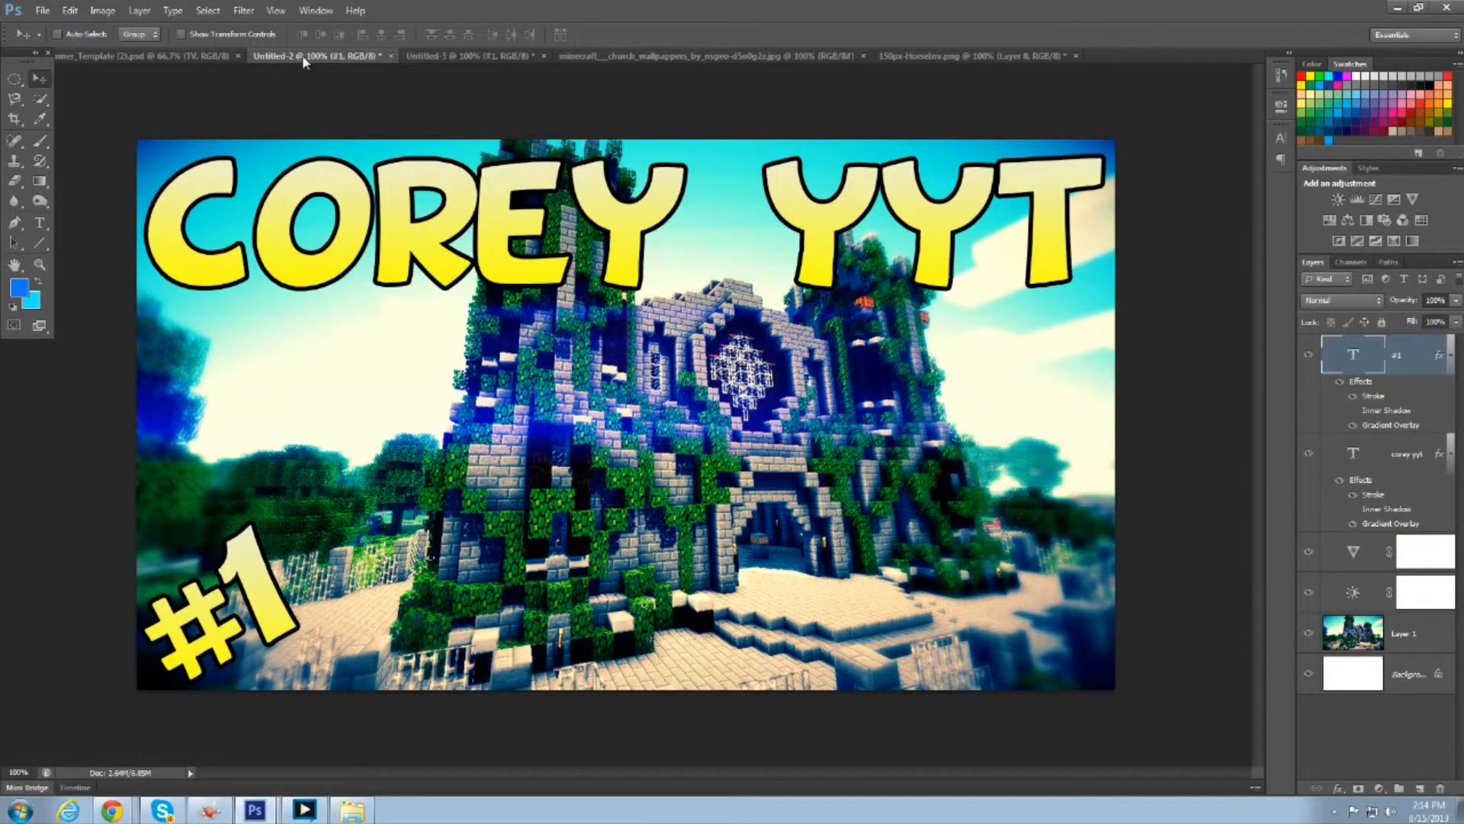
pyautogui.click(931, 56)
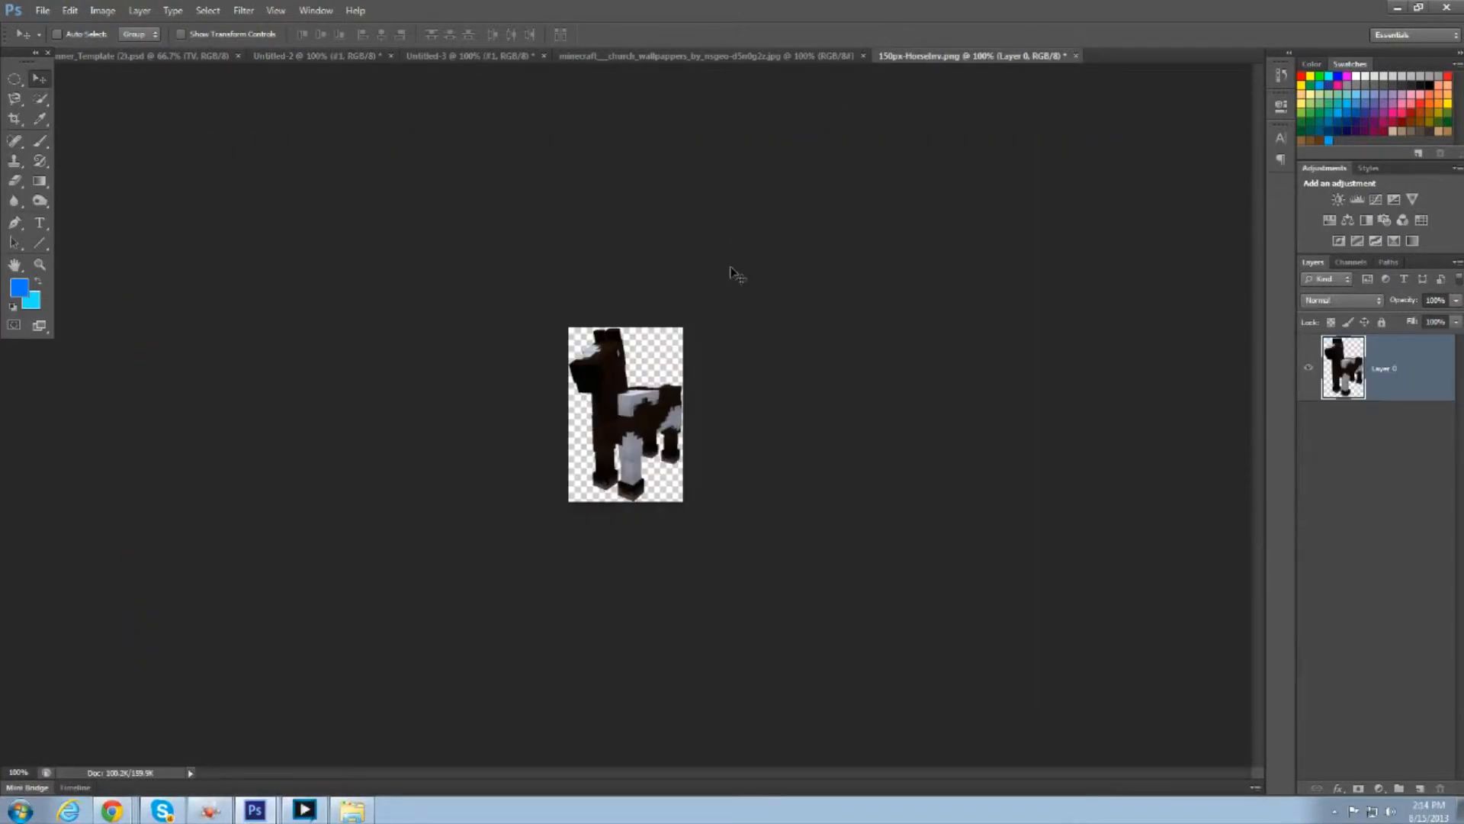
pyautogui.moveTo(622, 398); pyautogui.dragTo(671, 335)
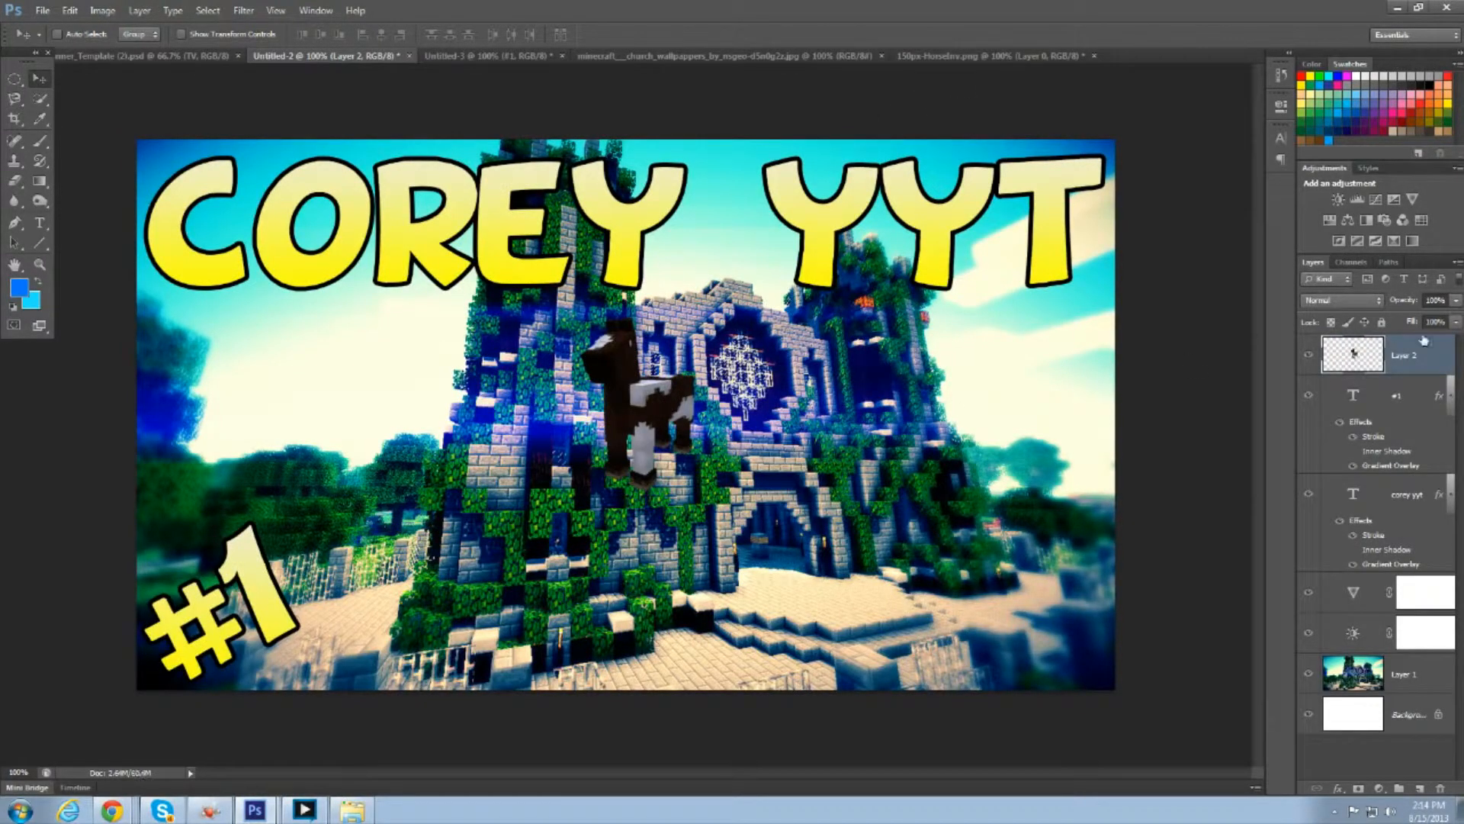
pyautogui.press('Delete')
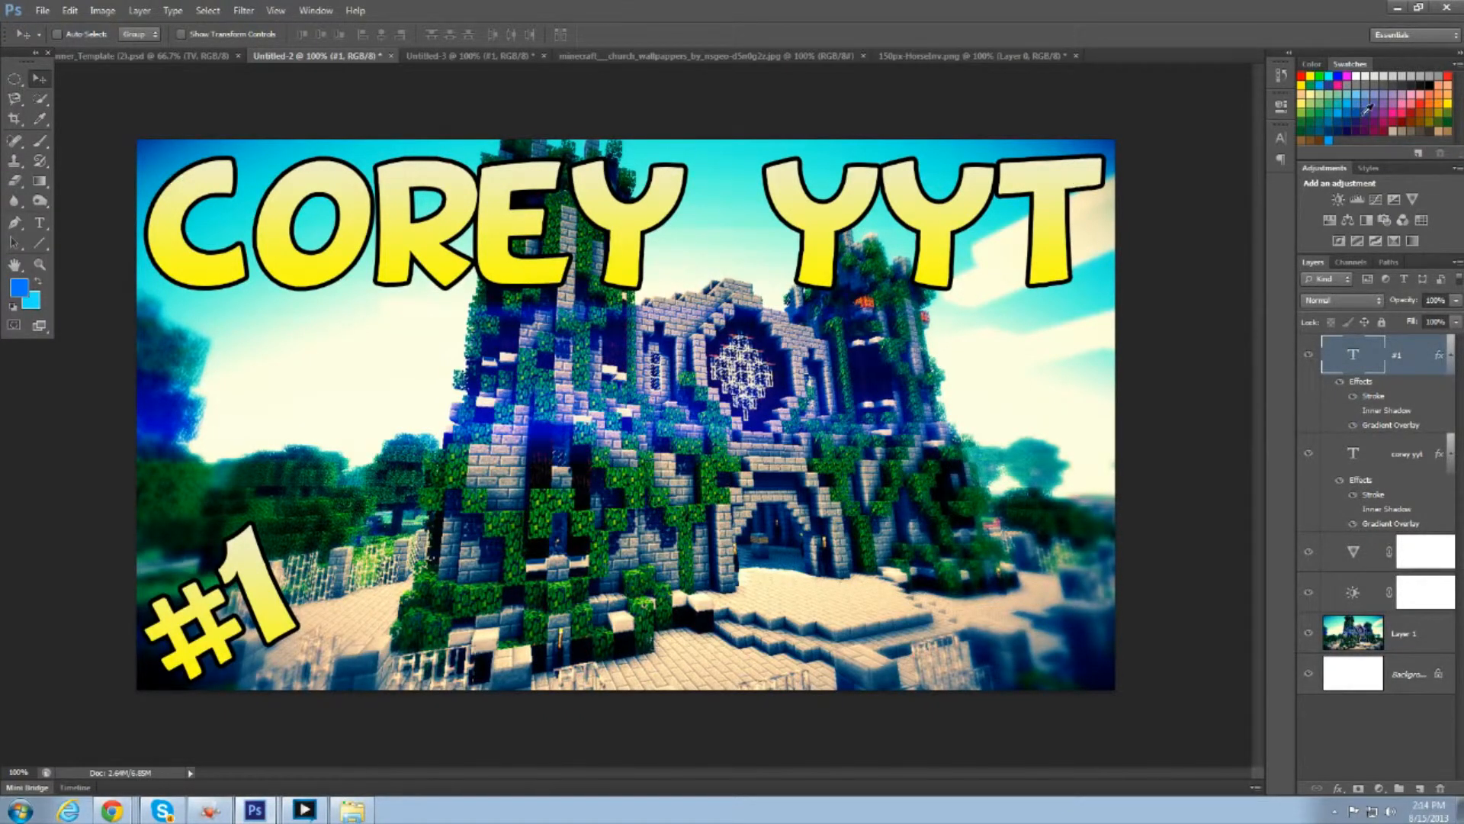
# - Add Exposure and Vibrance adjustment layers above the text layers in Untitled-2, raising the vibrance slightly
pyautogui.click(1413, 199)
pyautogui.moveTo(1152, 156); pyautogui.dragTo(1169, 156)
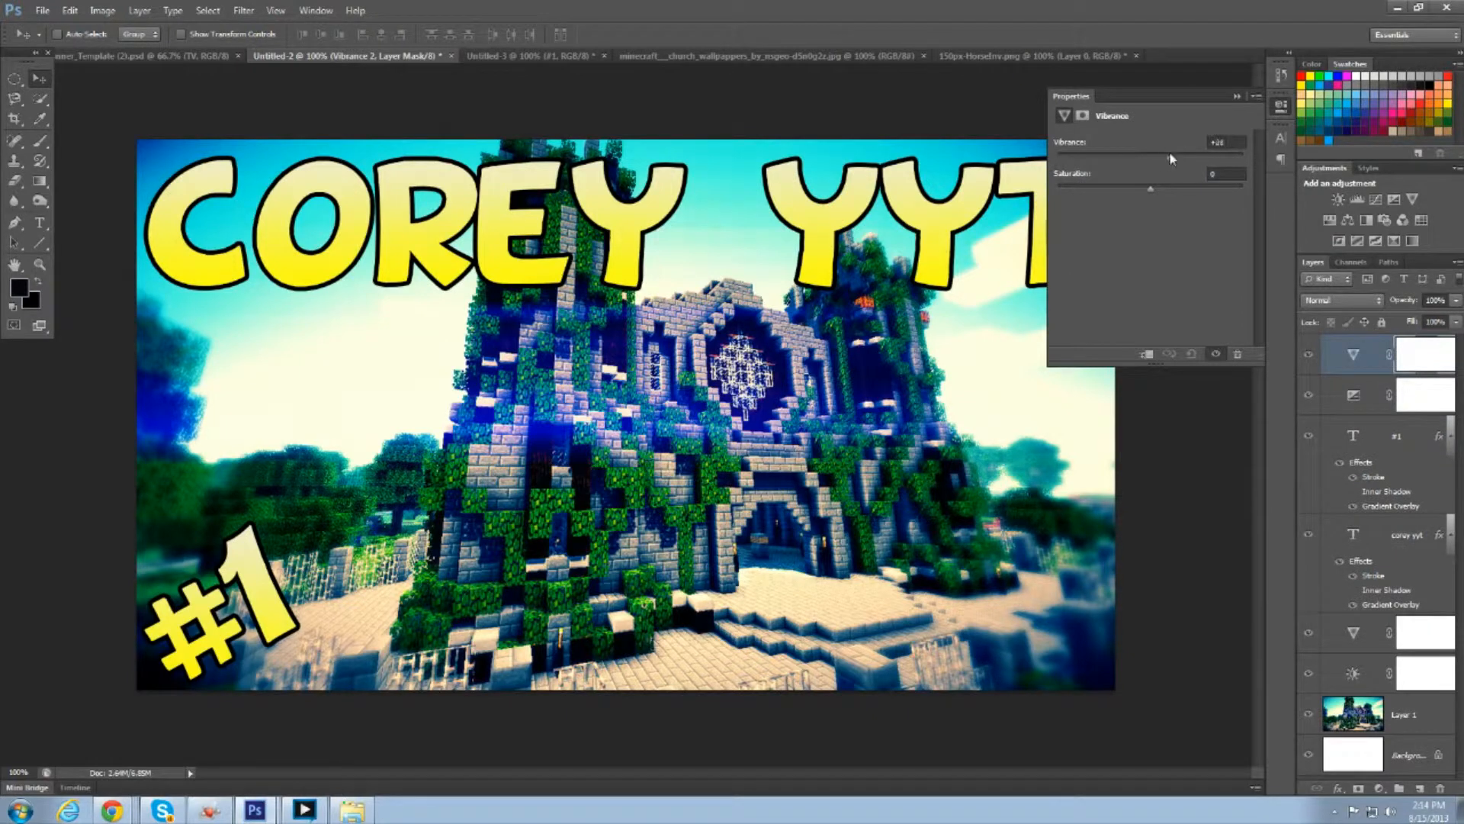
pyautogui.click(1238, 97)
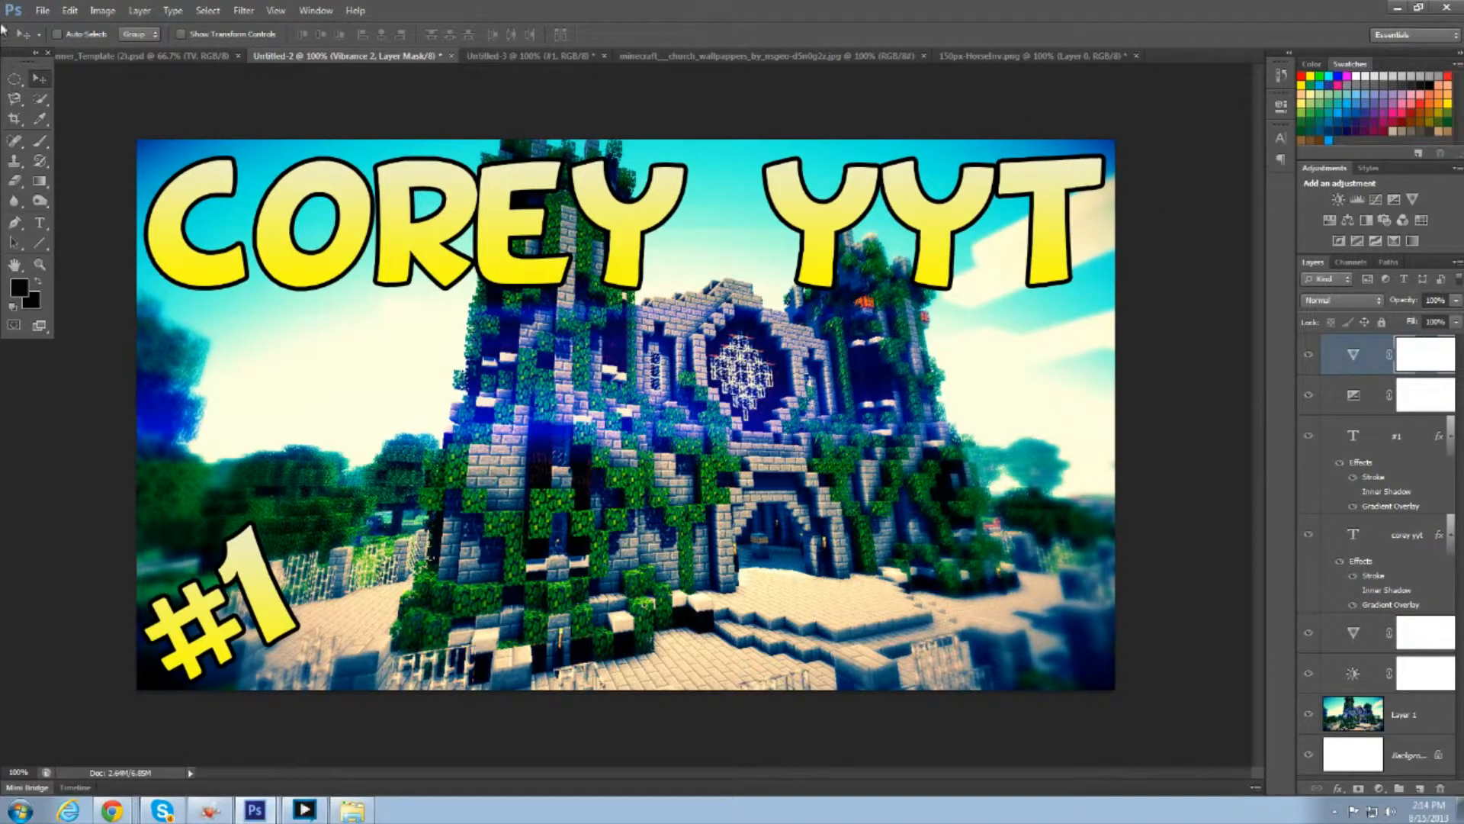
pyautogui.click(76, 56)
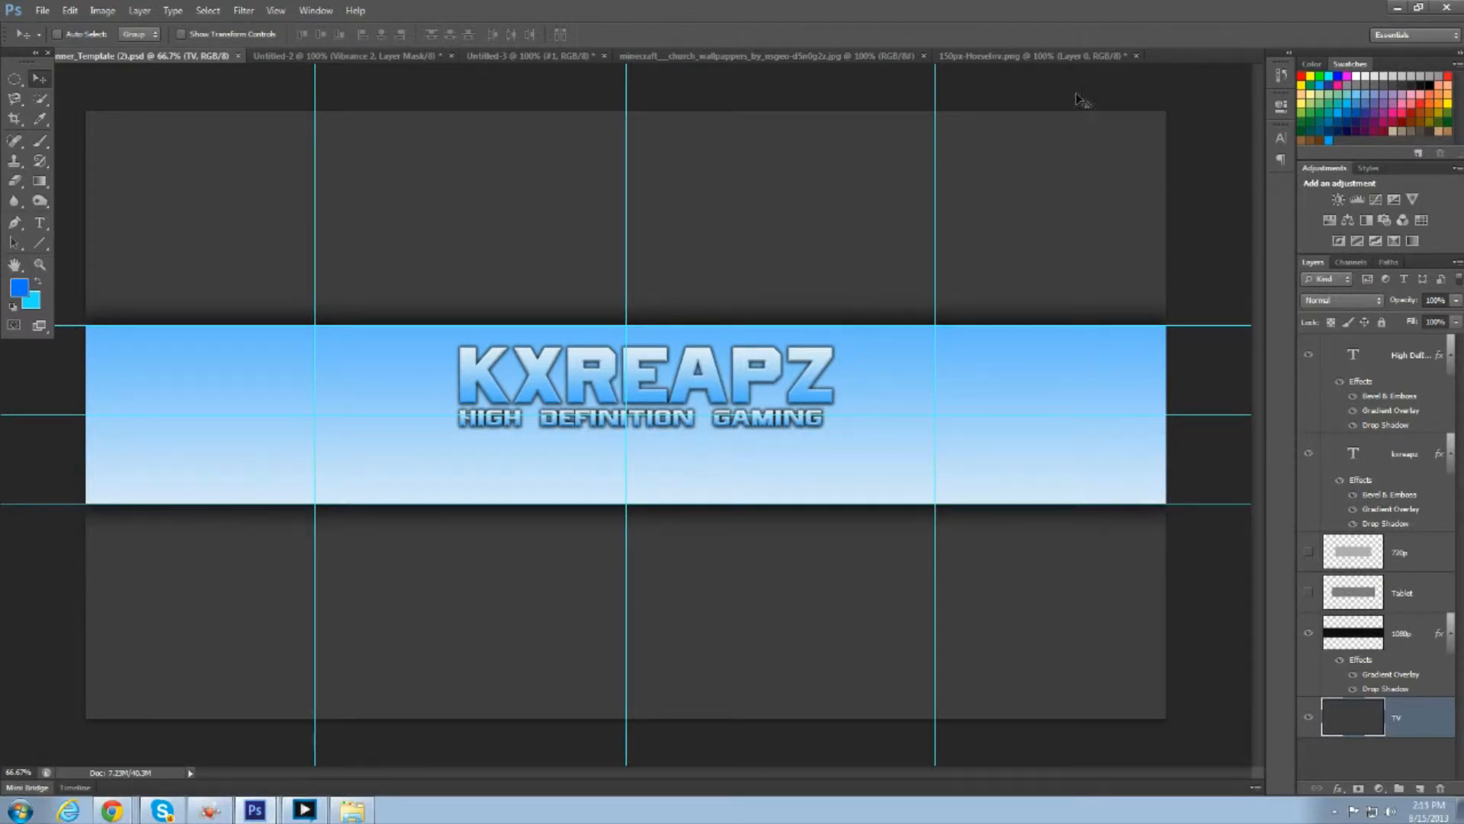
pyautogui.click(1051, 61)
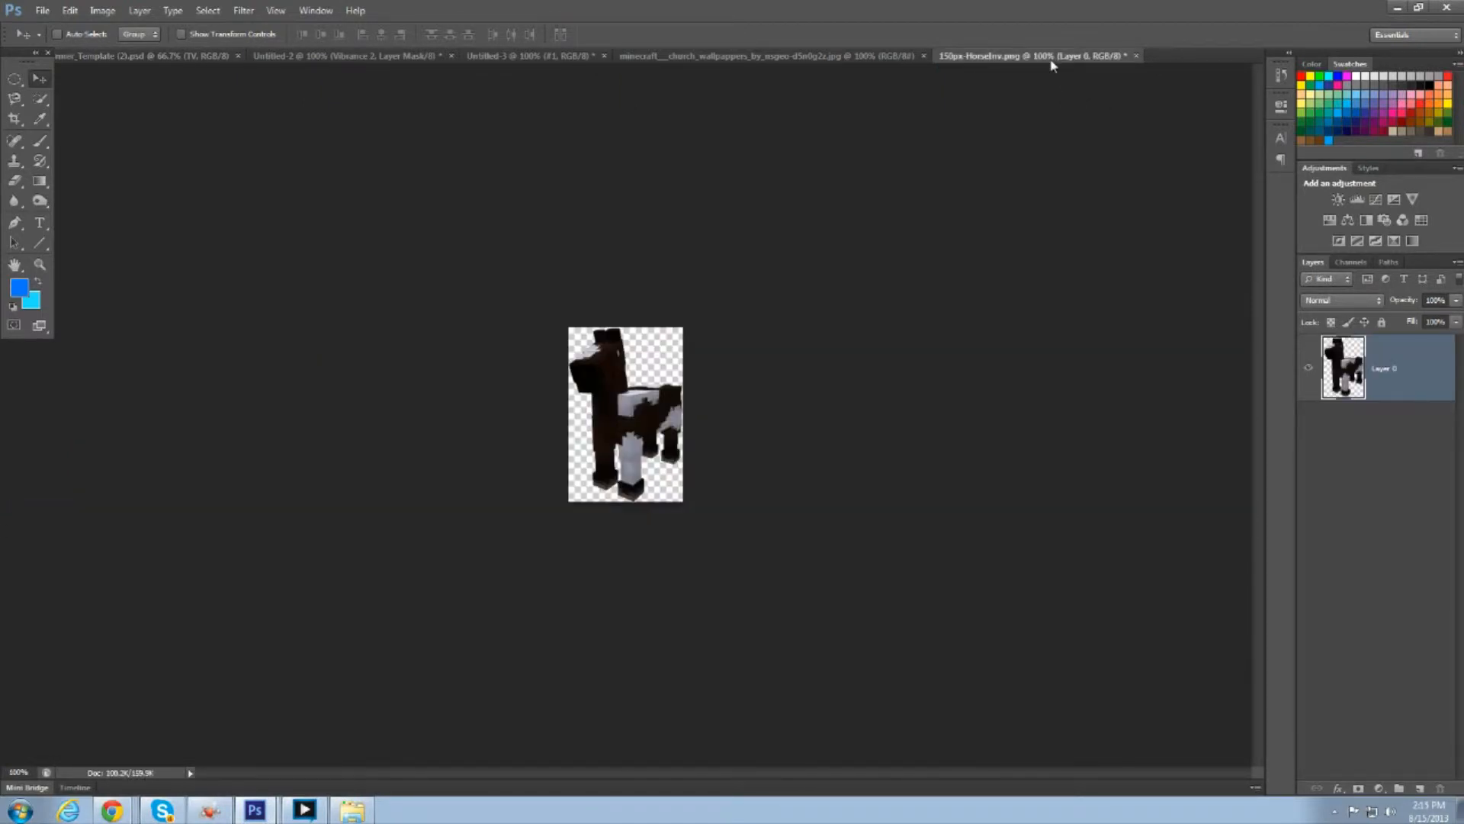
pyautogui.click(820, 58)
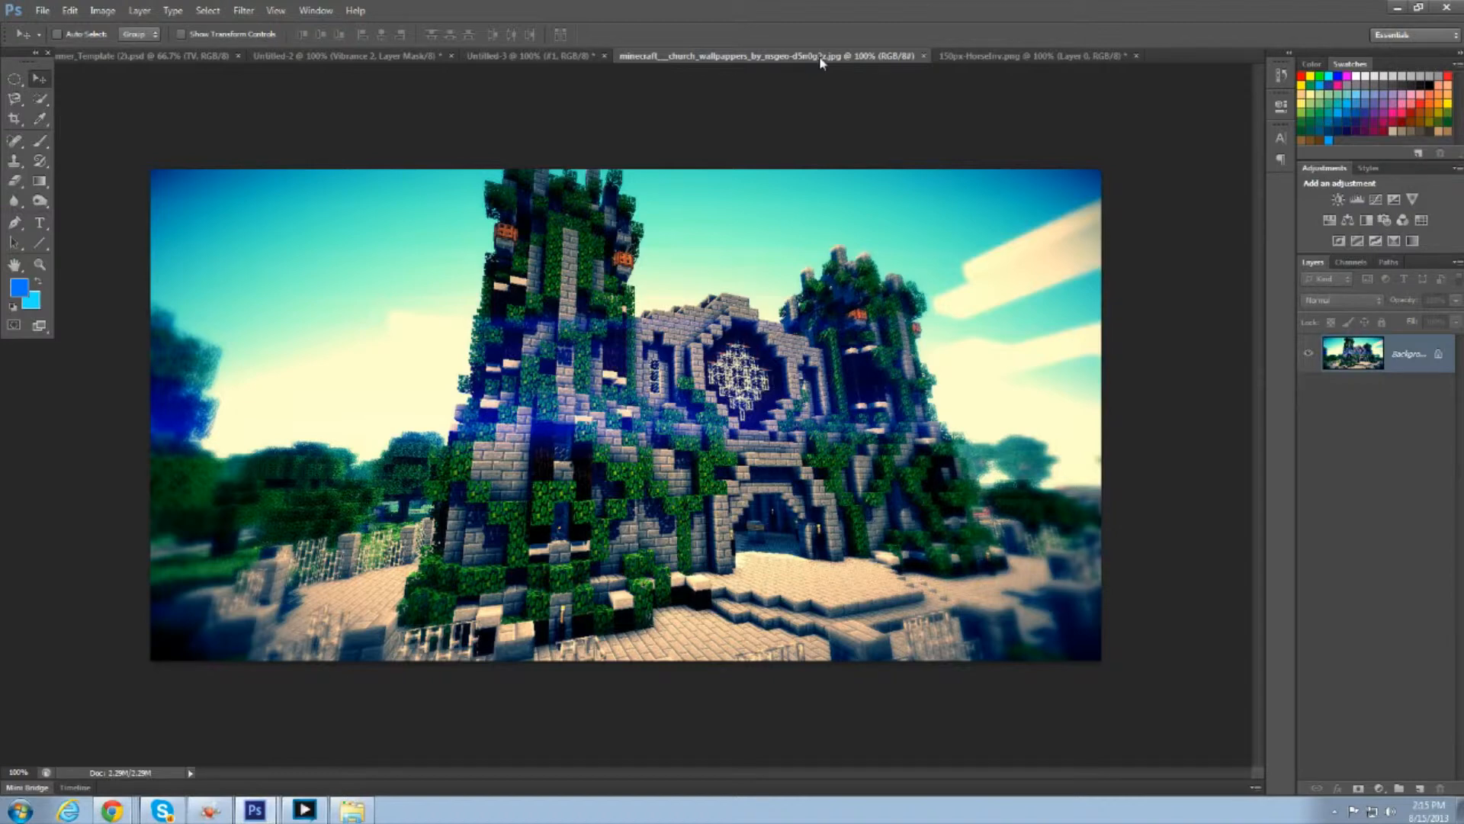
# - Start saving the Untitled-3 thumbnail as a Photoshop file on the desktop and cancel the save
pyautogui.click(570, 56)
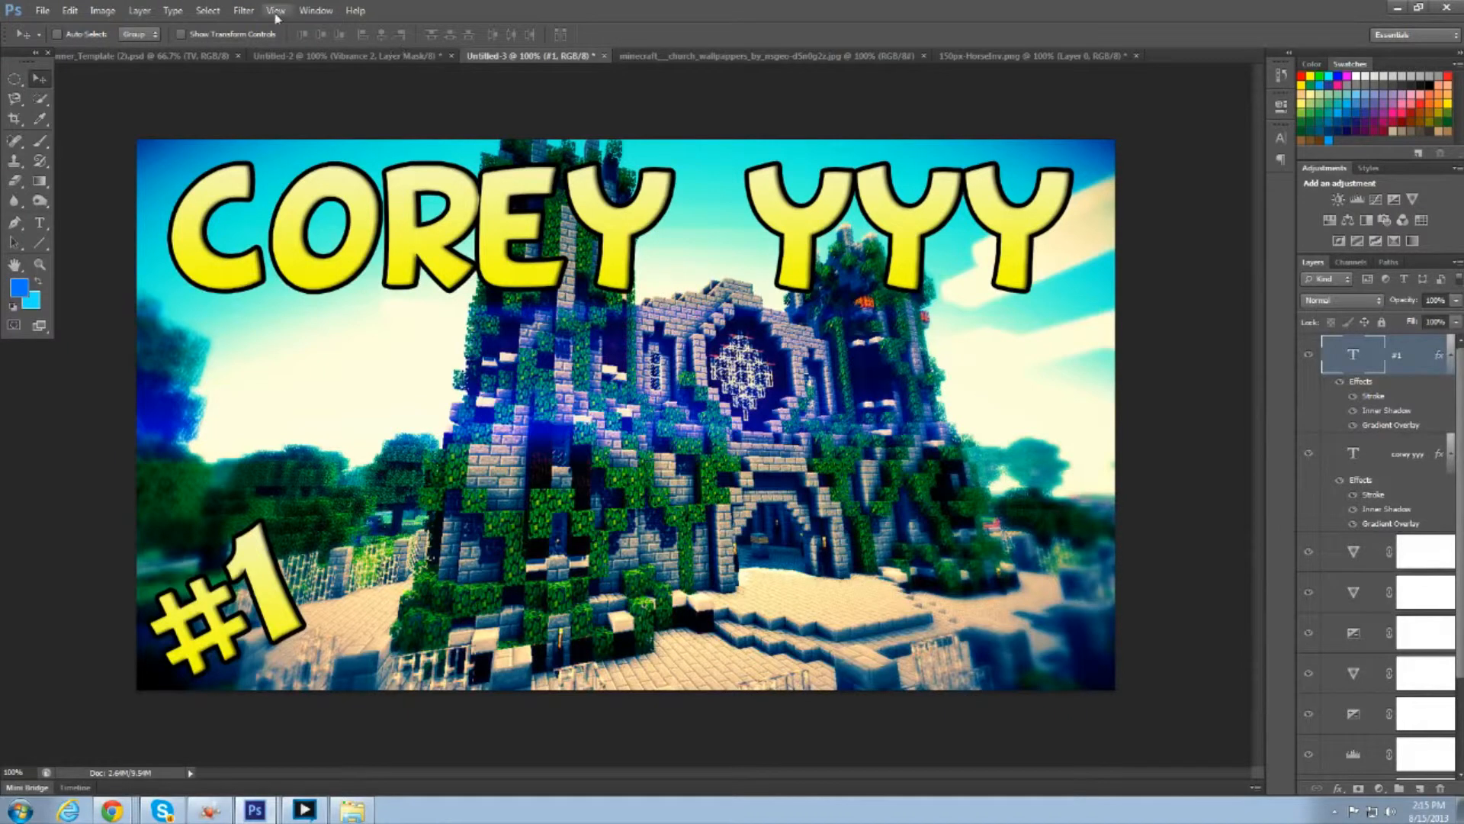
pyautogui.click(39, 11)
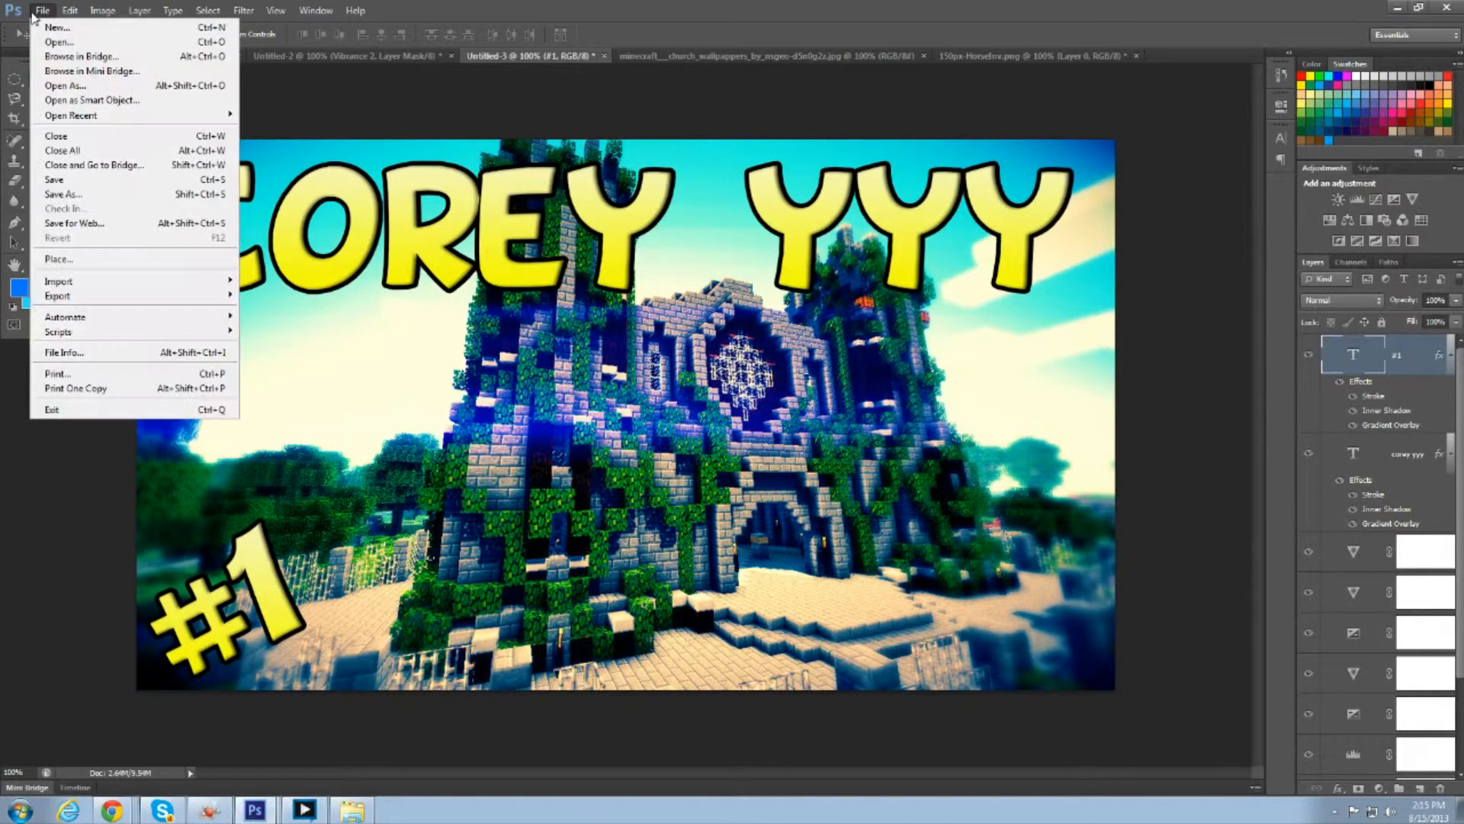
pyautogui.click(107, 195)
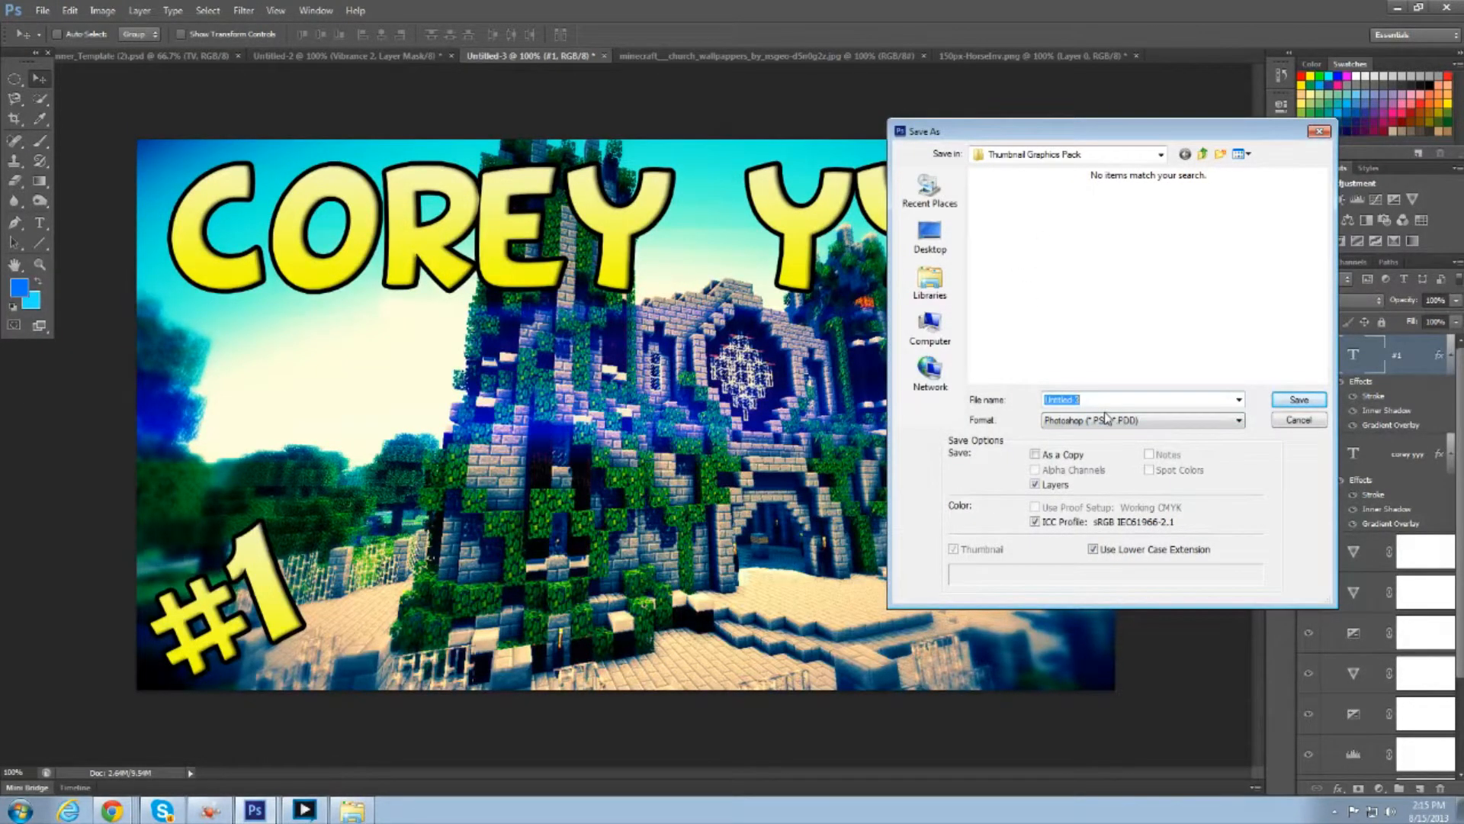
pyautogui.click(929, 236)
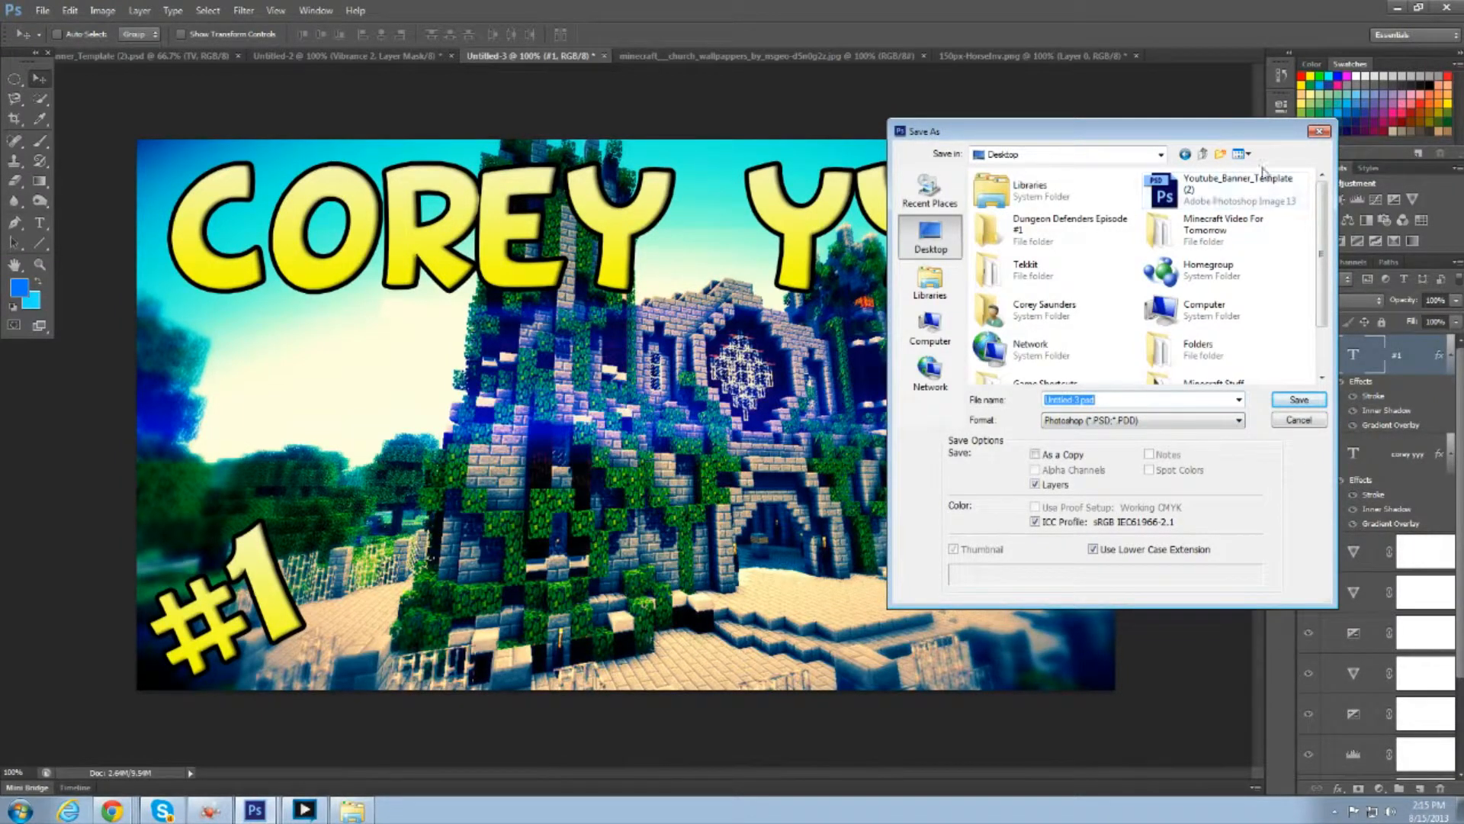
pyautogui.click(1319, 131)
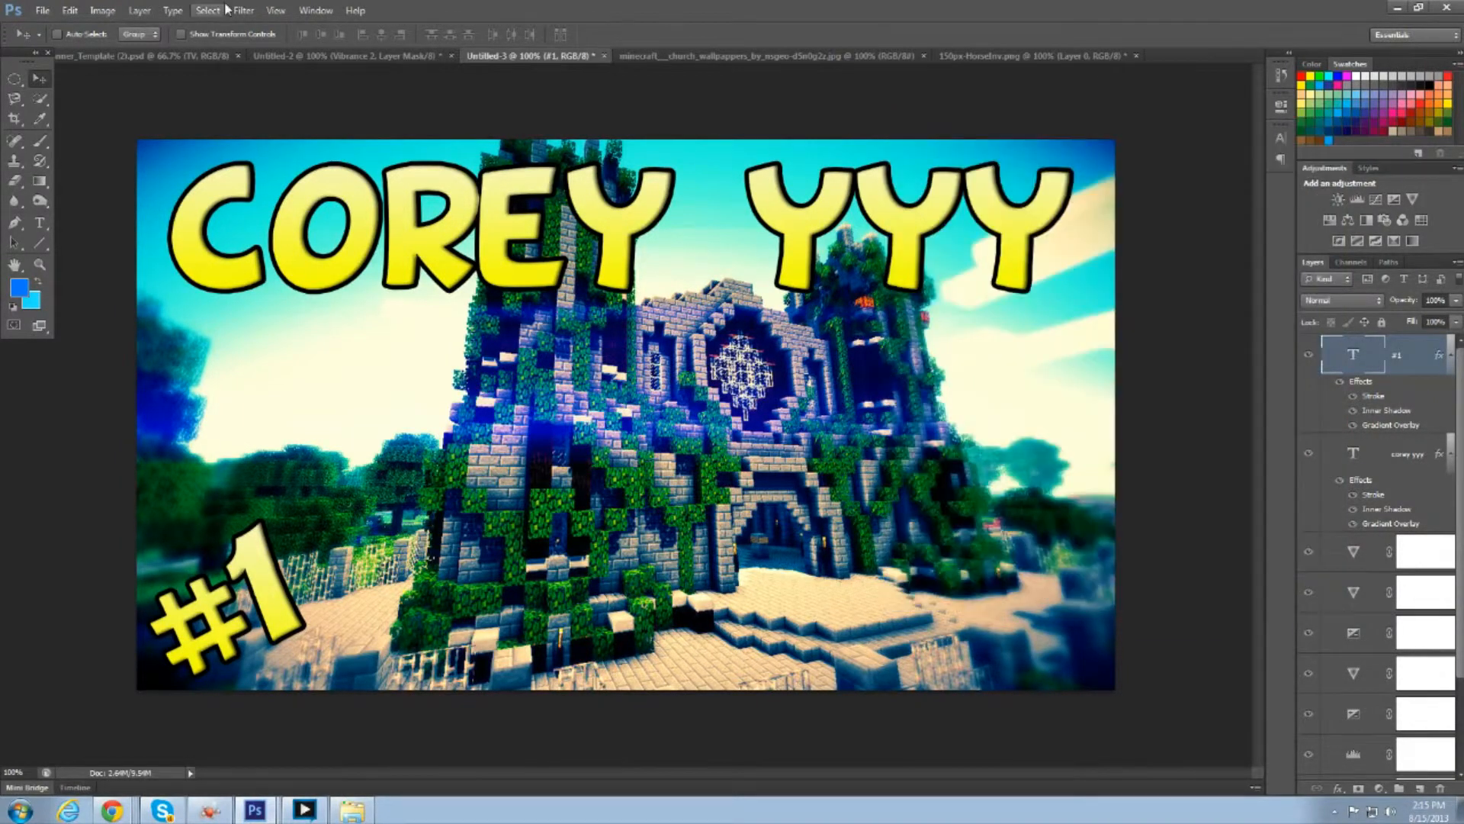
# - Start saving the Untitled-2 thumbnail under the name Template, clear the name again, and cancel the save
pyautogui.click(141, 56)
pyautogui.click(992, 55)
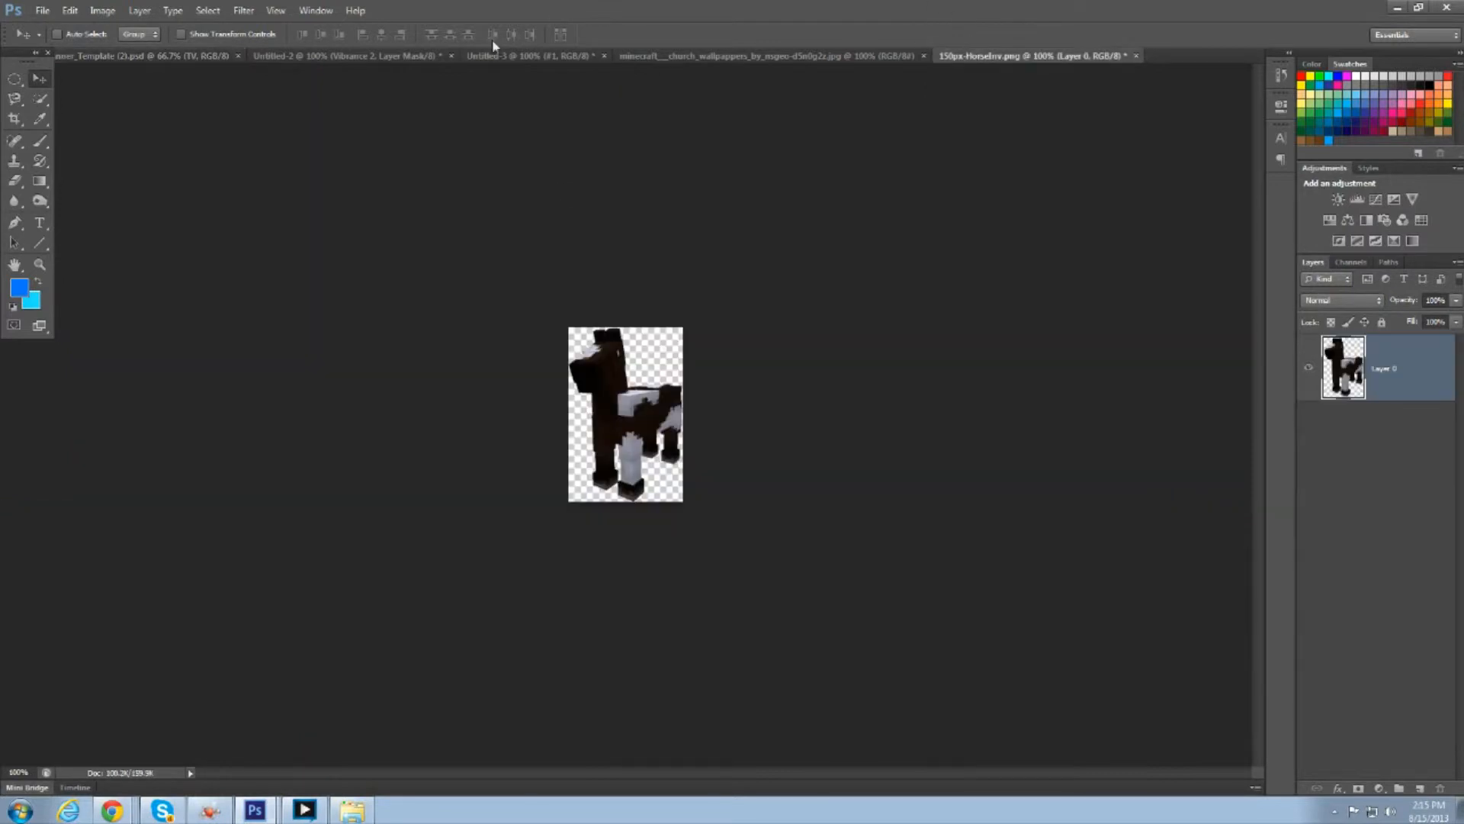
pyautogui.click(496, 56)
pyautogui.click(433, 59)
pyautogui.click(42, 11)
pyautogui.click(98, 202)
pyautogui.write('Template')
pyautogui.press('BackSpace')
pyautogui.press('BackSpace')
pyautogui.press('BackSpace')
pyautogui.press('BackSpace')
pyautogui.press('BackSpace')
pyautogui.press('BackSpace')
pyautogui.press('BackSpace')
pyautogui.press('BackSpace')
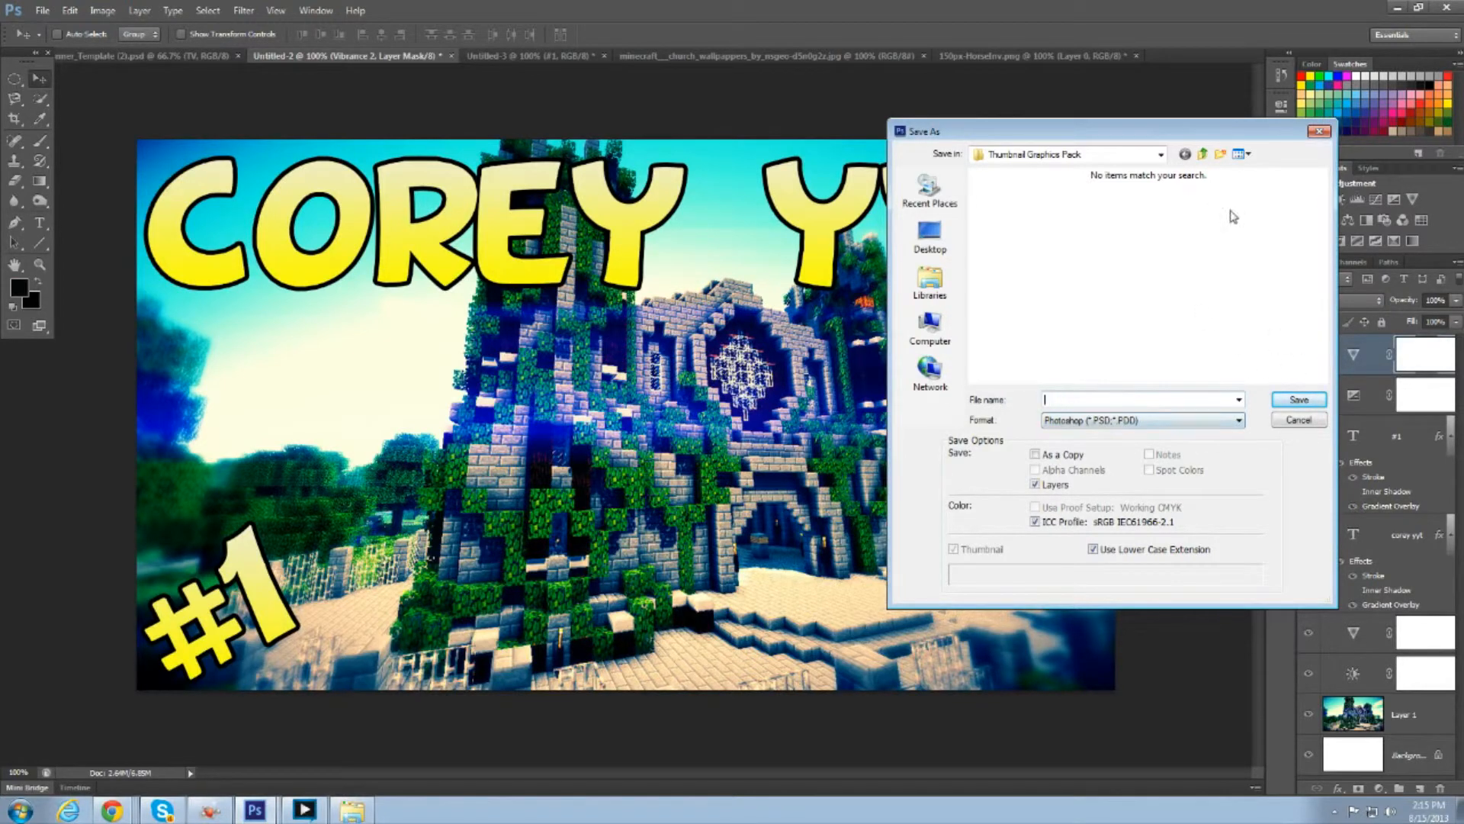
pyautogui.click(1318, 131)
pyautogui.click(42, 11)
pyautogui.click(53, 44)
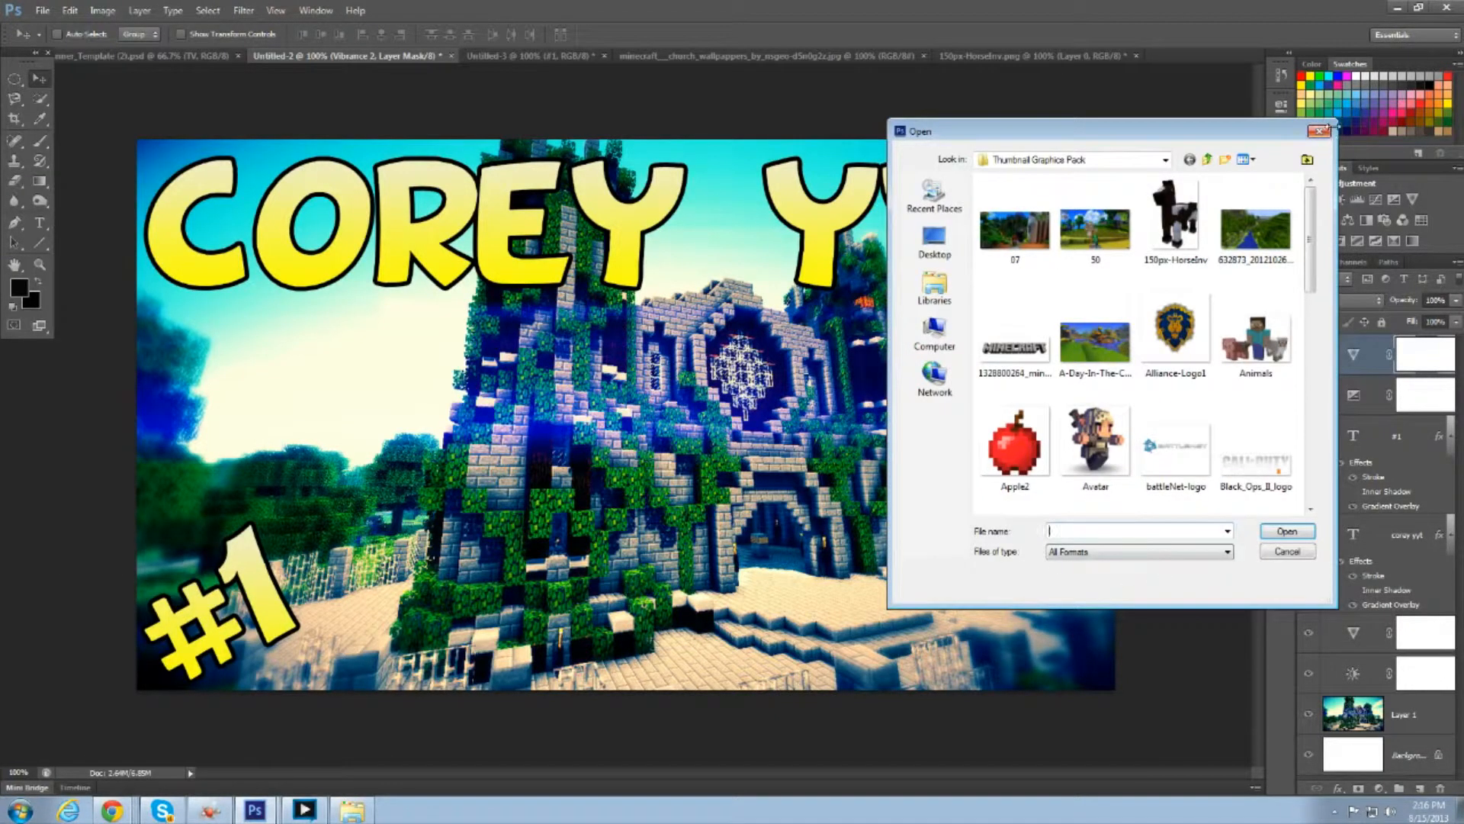
pyautogui.click(1318, 132)
# - Save the Untitled-2 thumbnail as a PNG copy on the desktop, named after its title text, accepting the PNG options
pyautogui.click(42, 10)
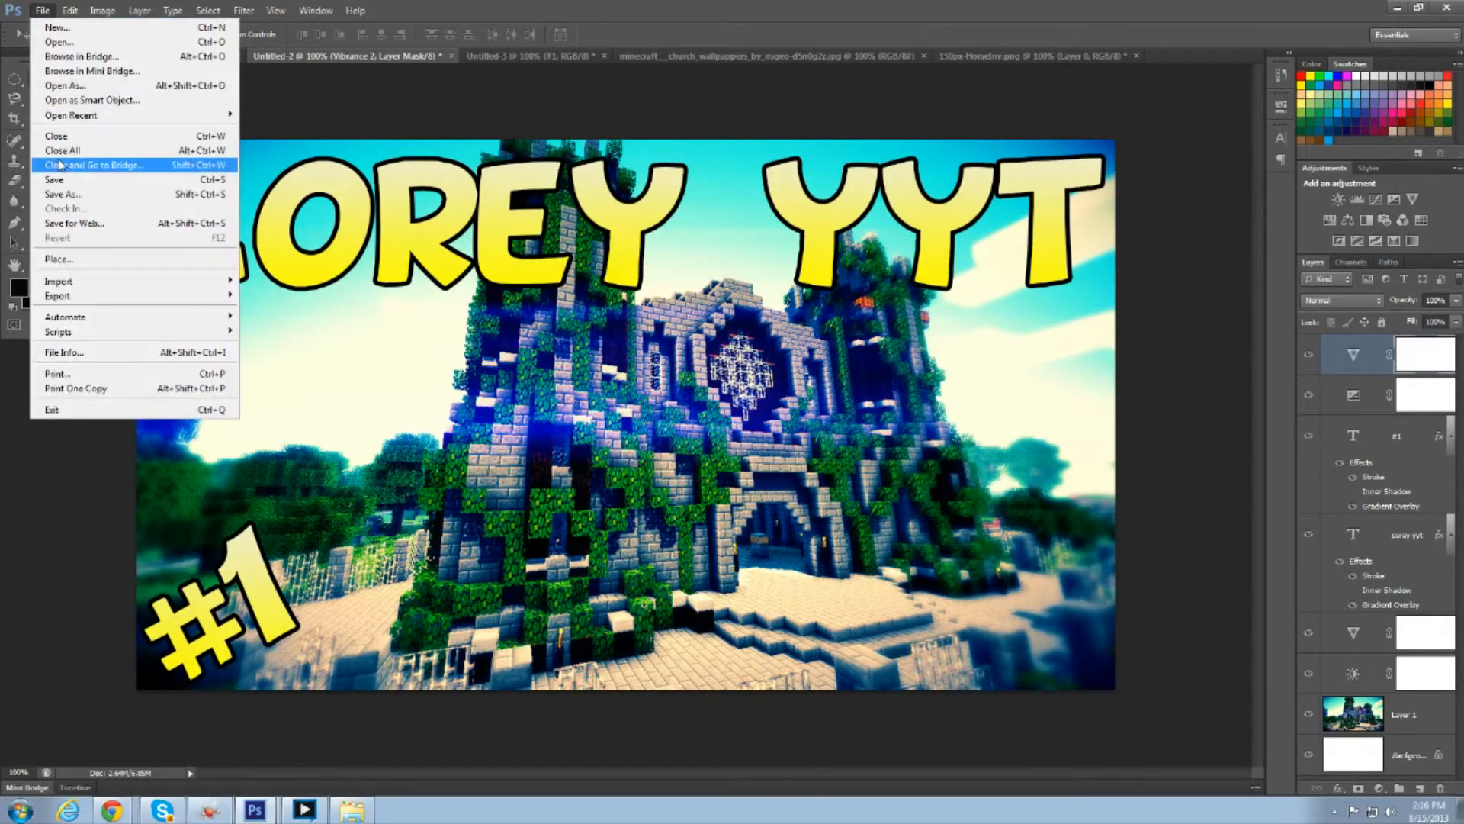
pyautogui.click(65, 202)
pyautogui.click(1092, 421)
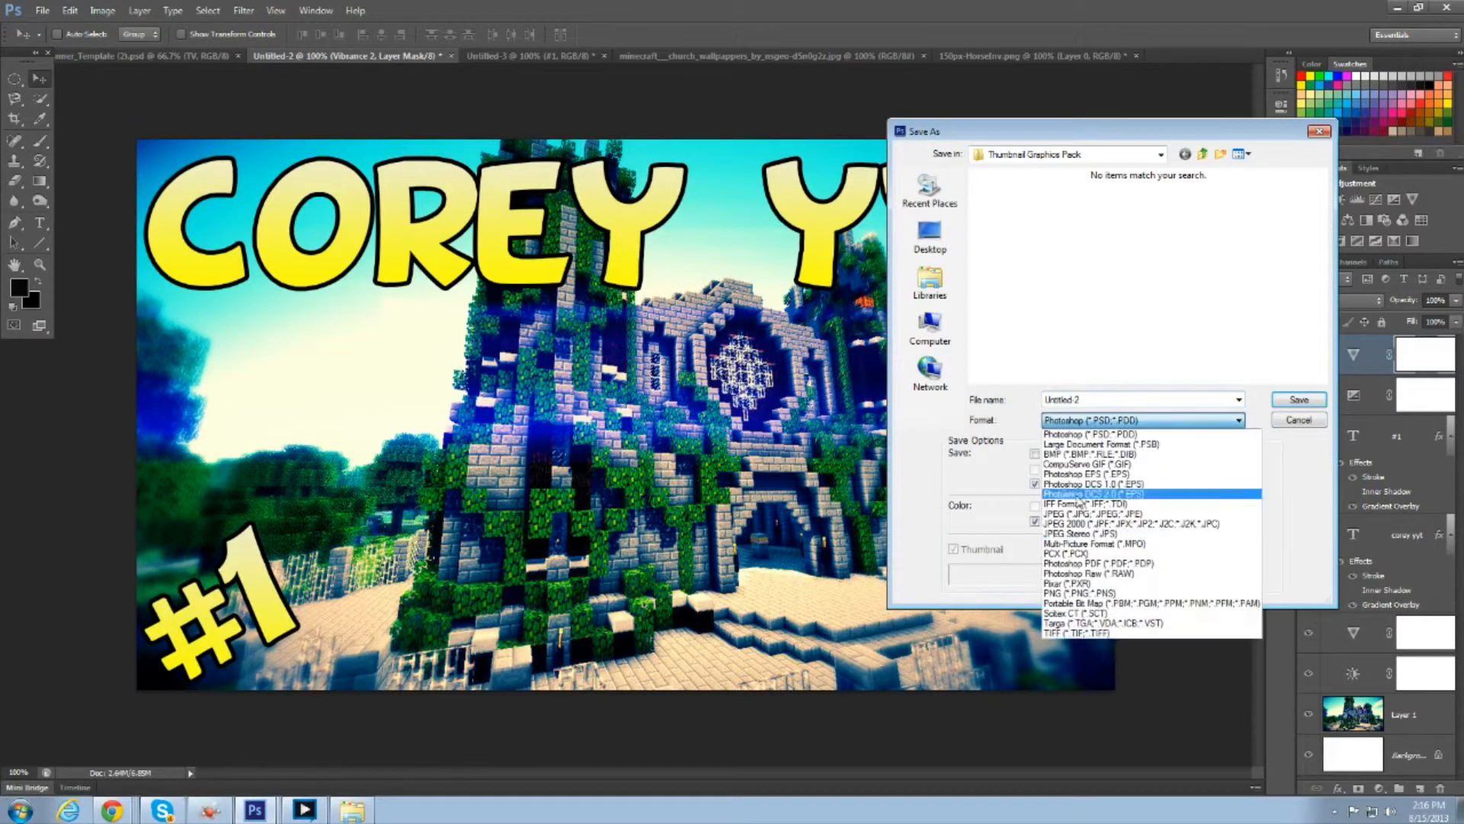
pyautogui.click(1127, 592)
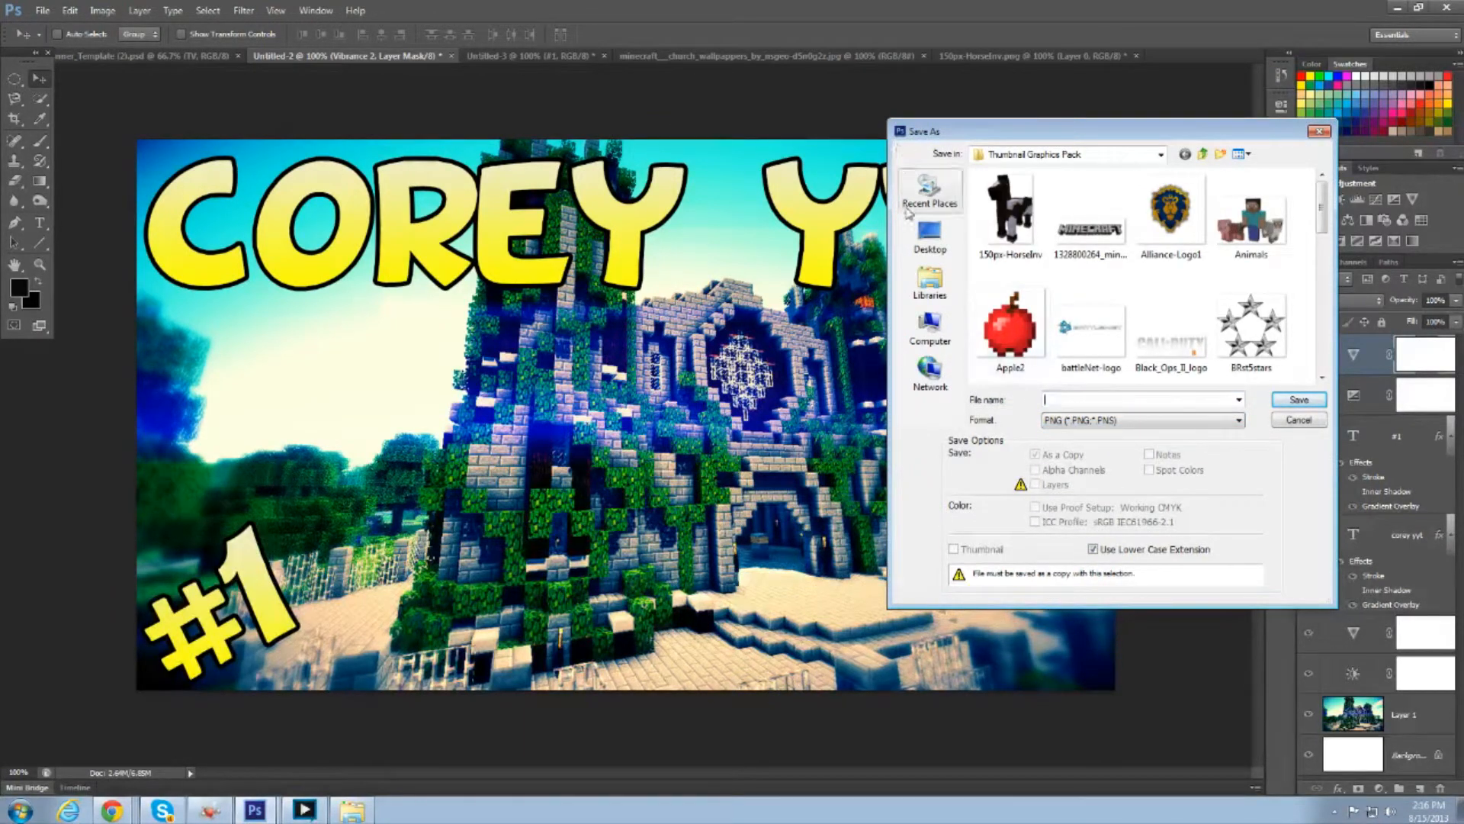
pyautogui.click(932, 242)
pyautogui.press('BackSpace')
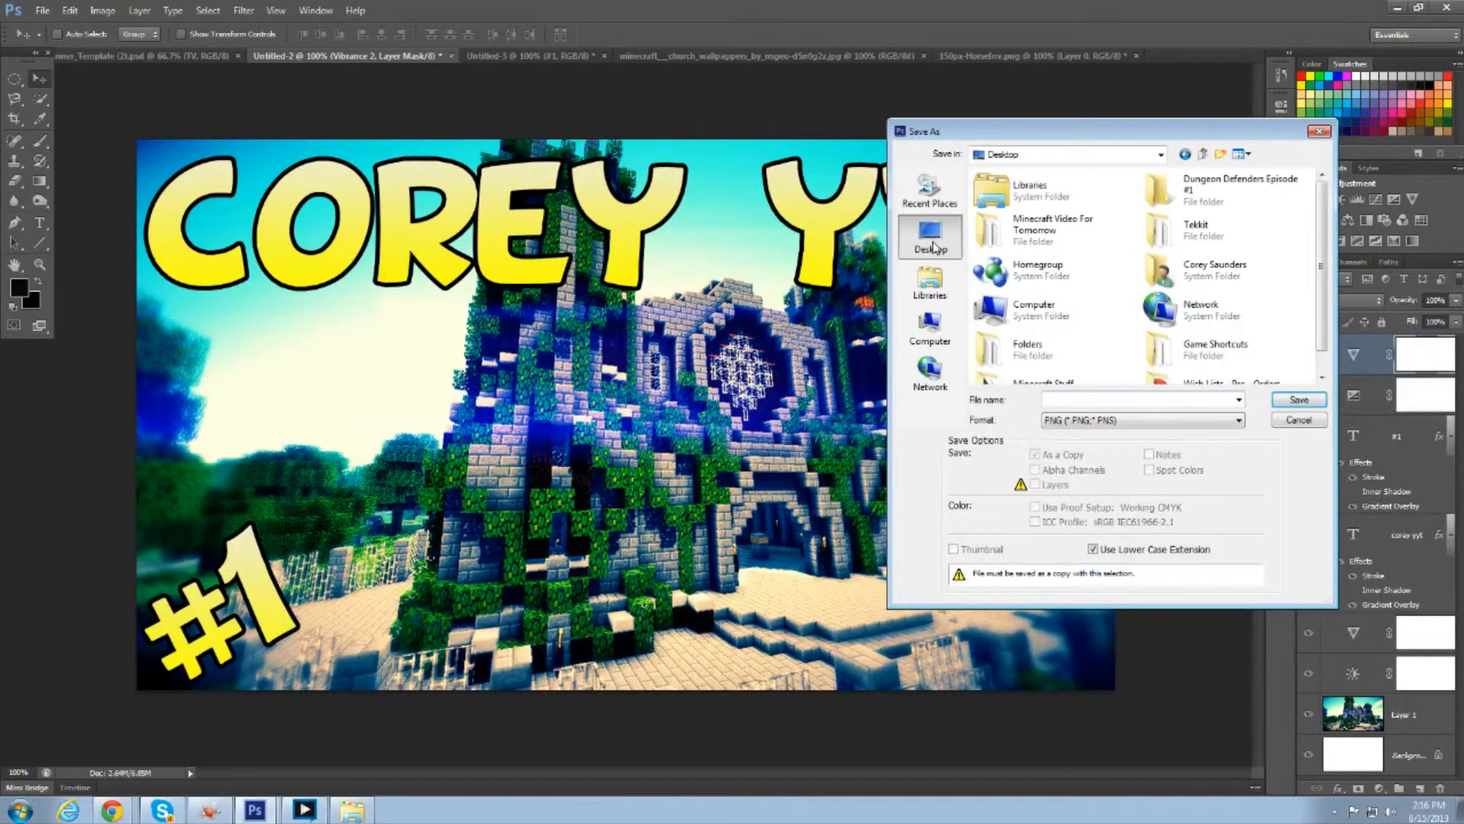
pyautogui.write('Corey YYY.png')
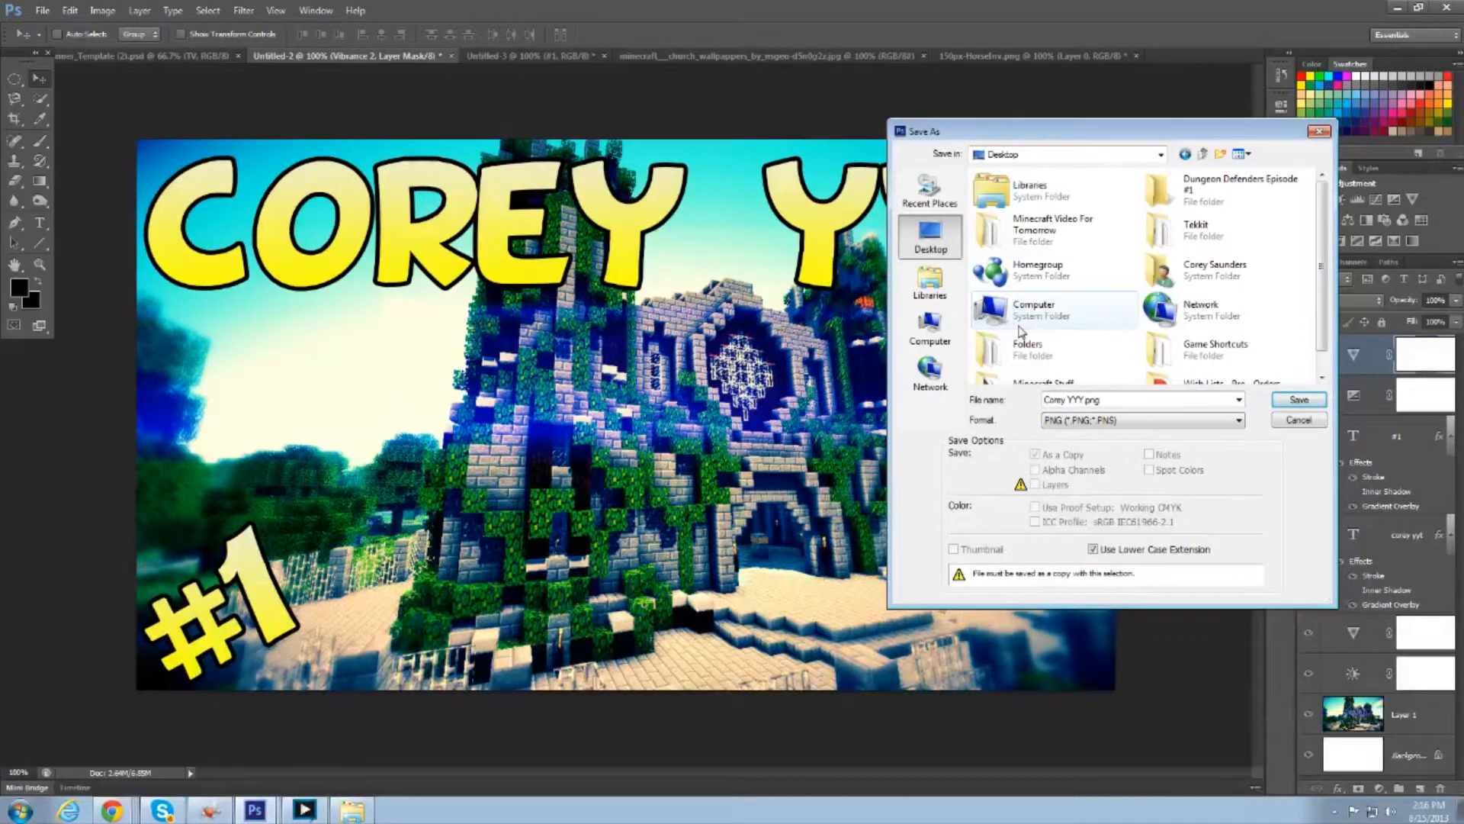
pyautogui.click(1296, 399)
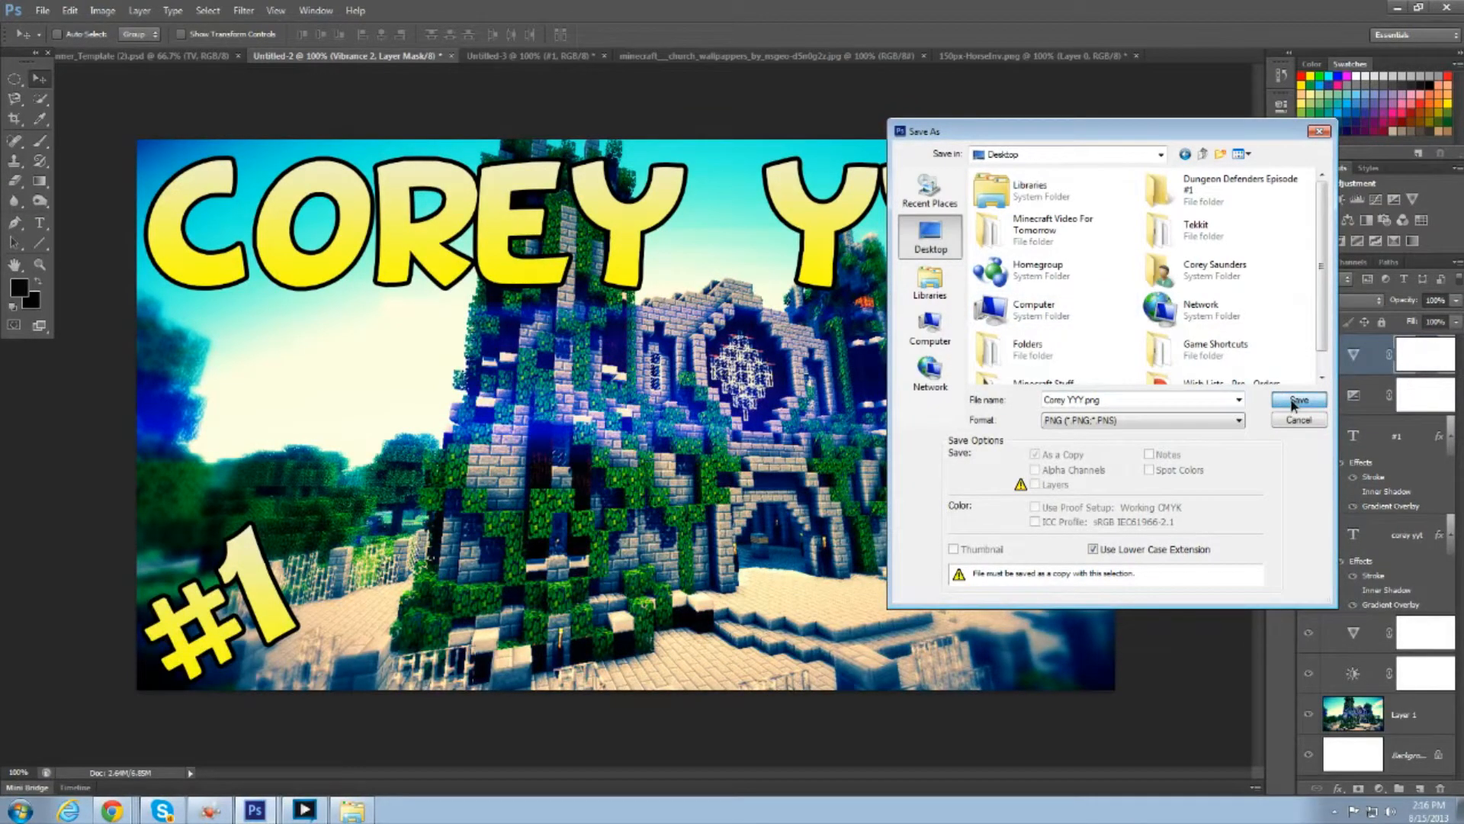
pyautogui.click(793, 250)
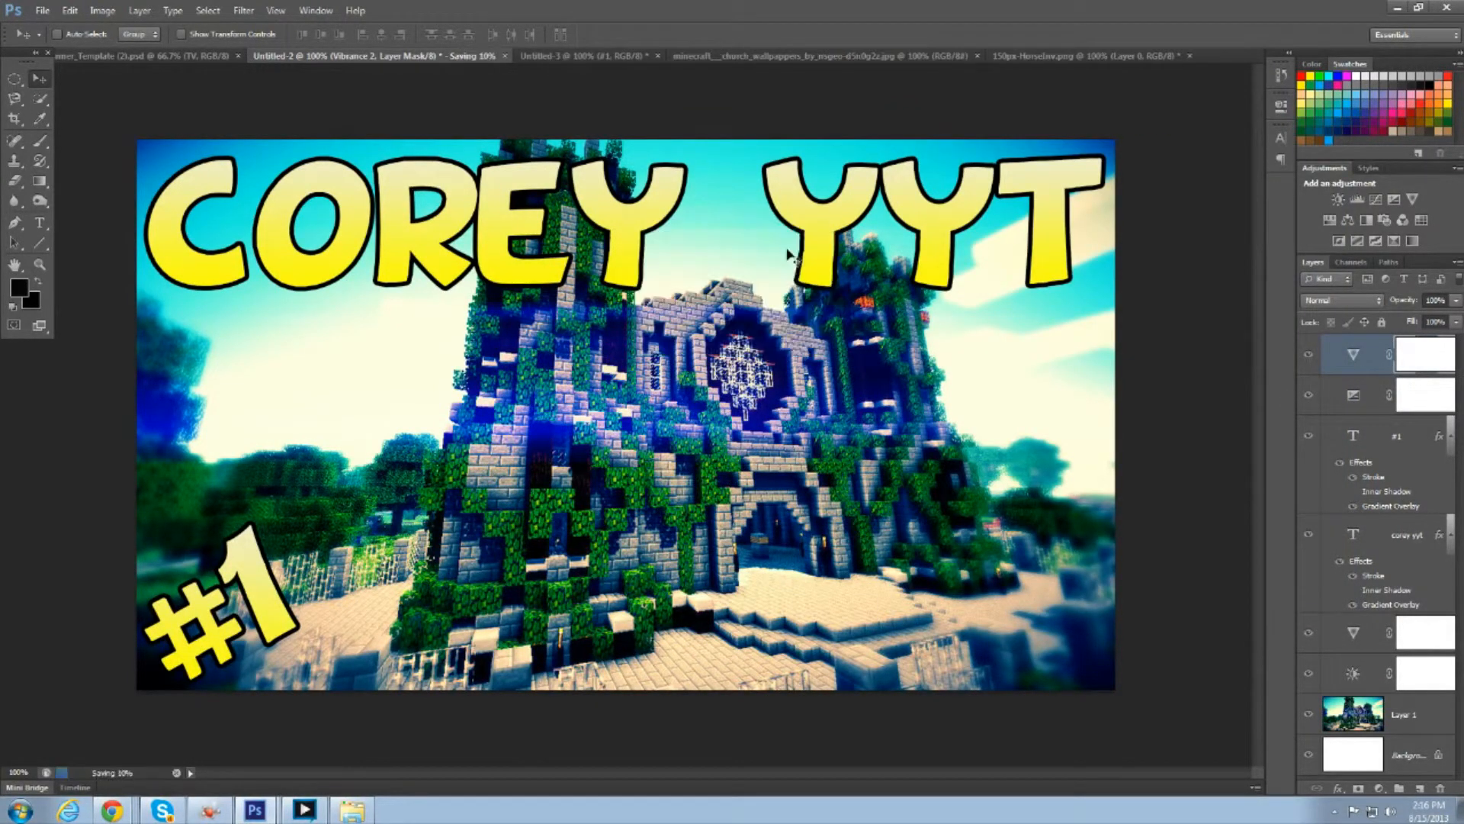
# - Open the saved PNG from the desktop in Photoshop and convert its background into a regular layer named Layer 0
pyautogui.click(1397, 8)
pyautogui.rightClick(77, 516)
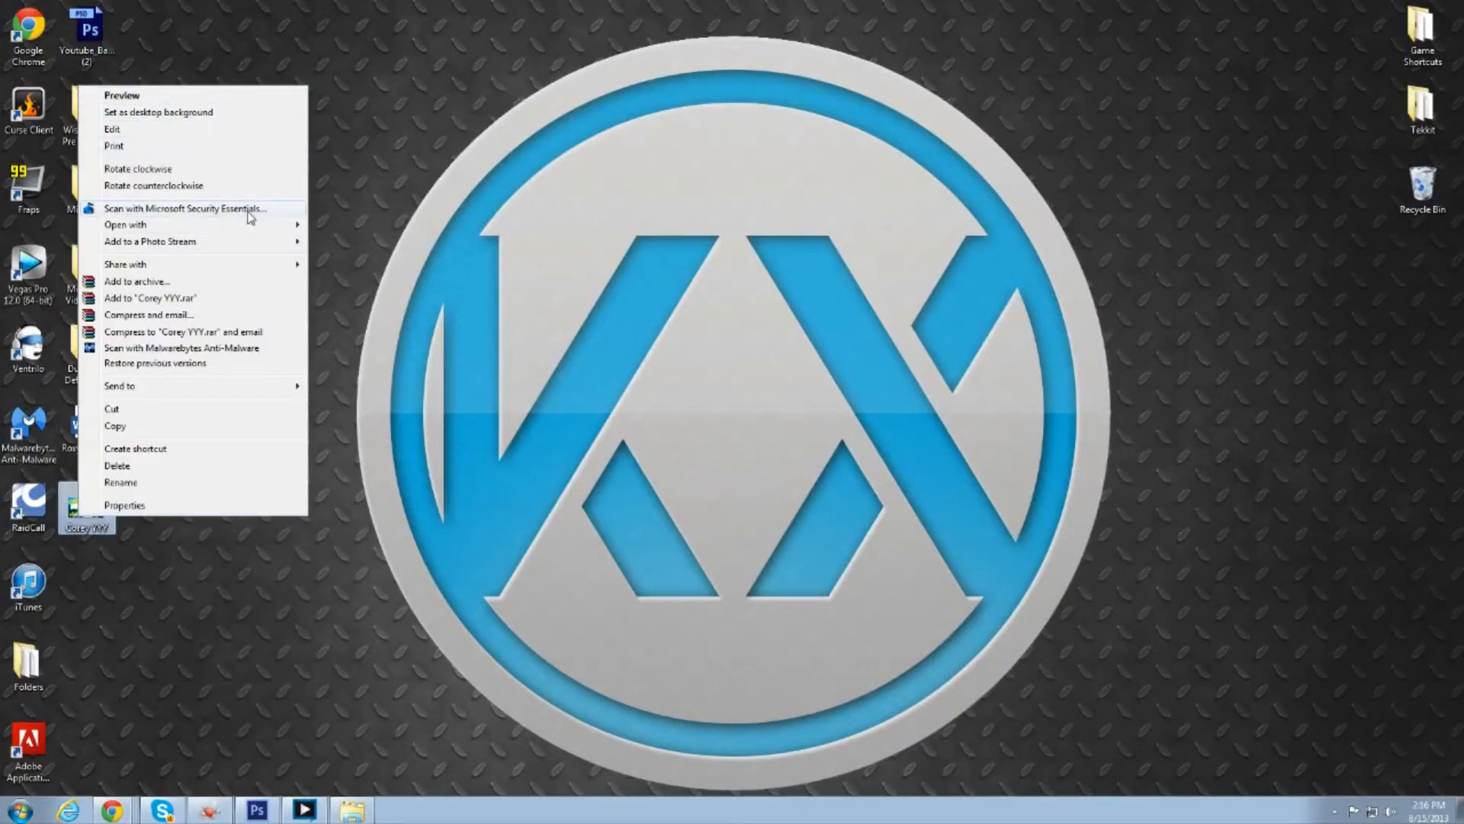
pyautogui.moveTo(253, 225)
pyautogui.click(390, 230)
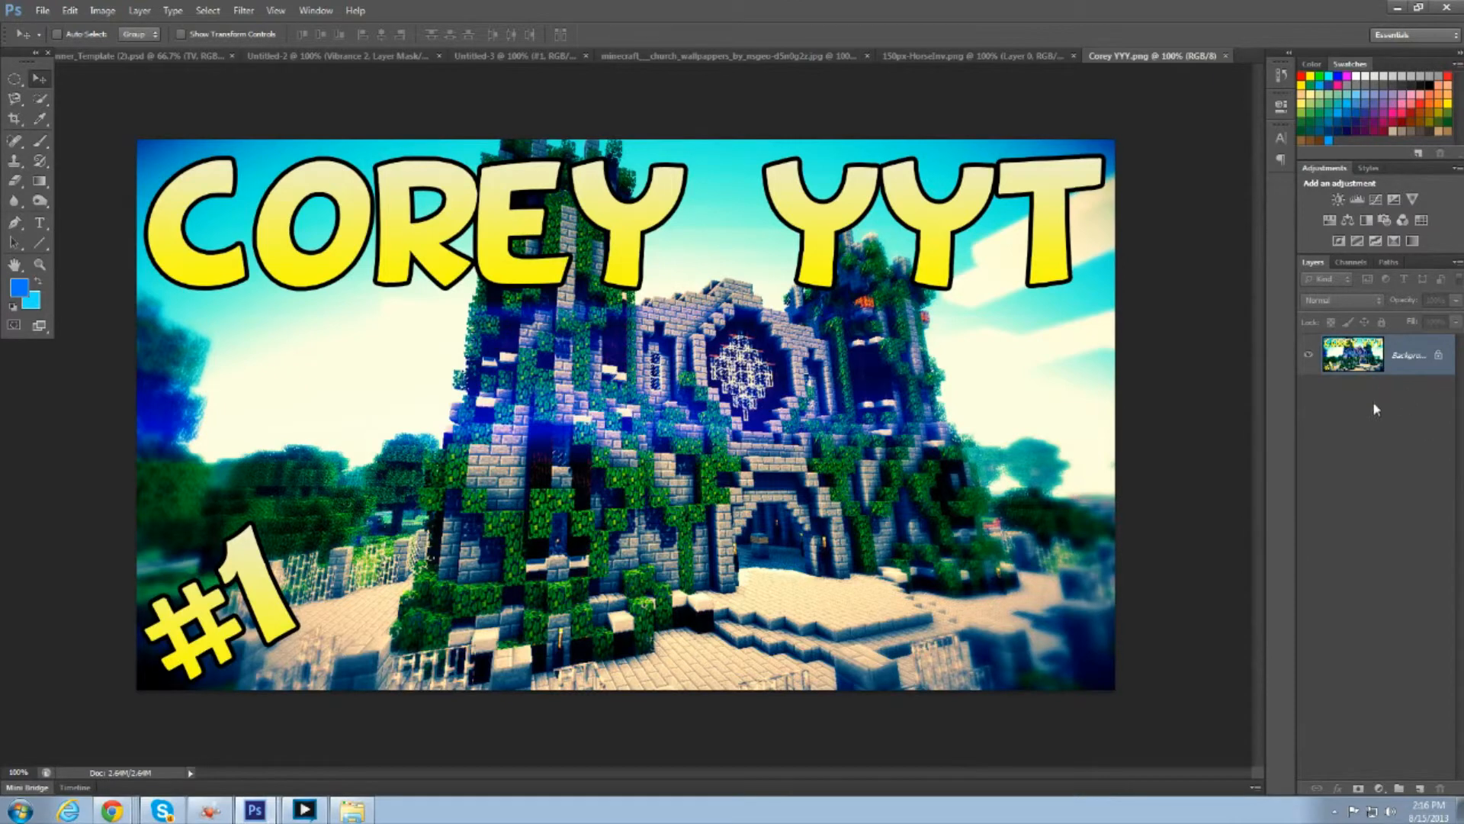
pyautogui.doubleClick(1359, 361)
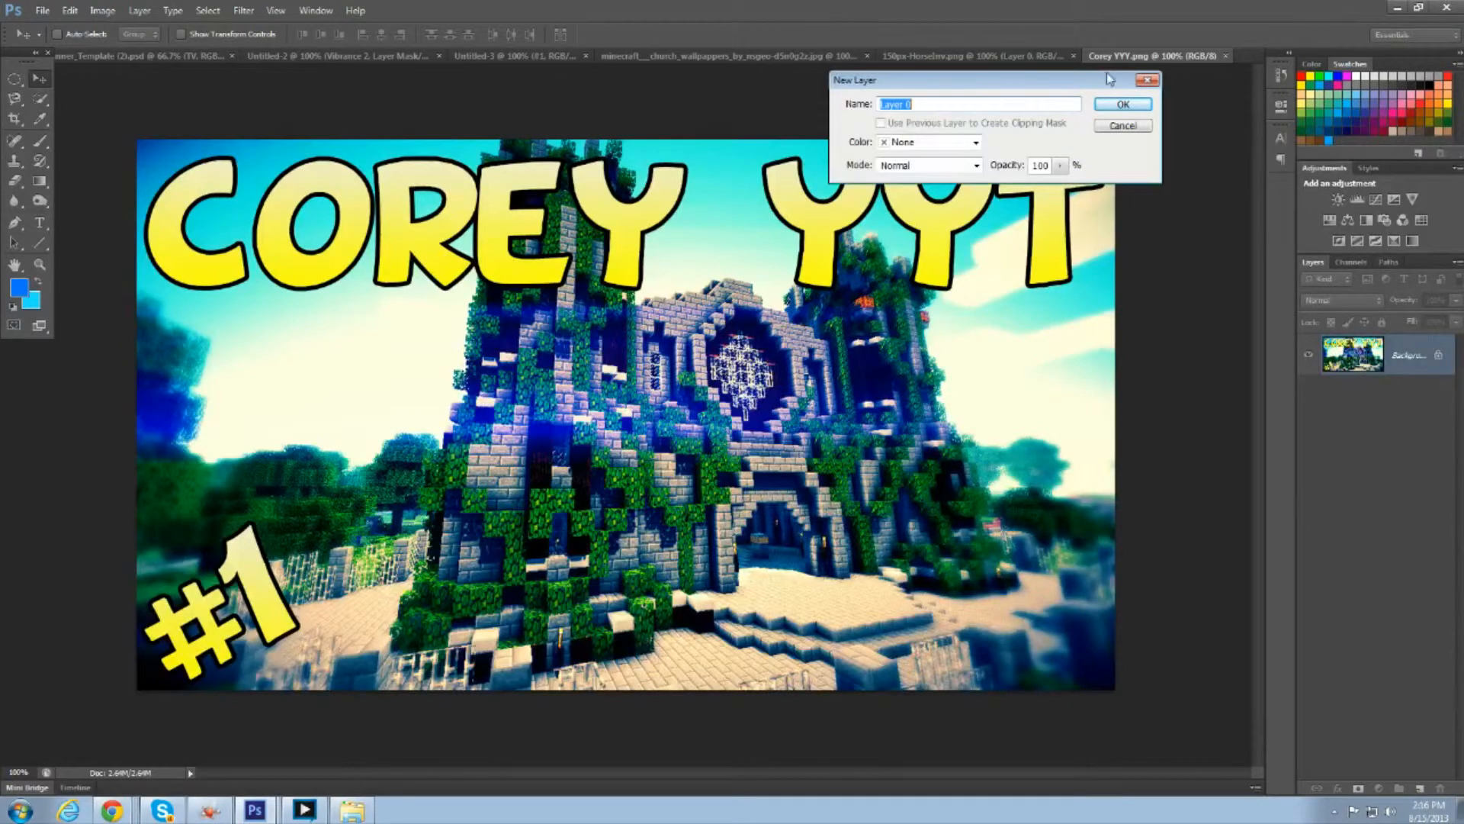
pyautogui.click(1122, 105)
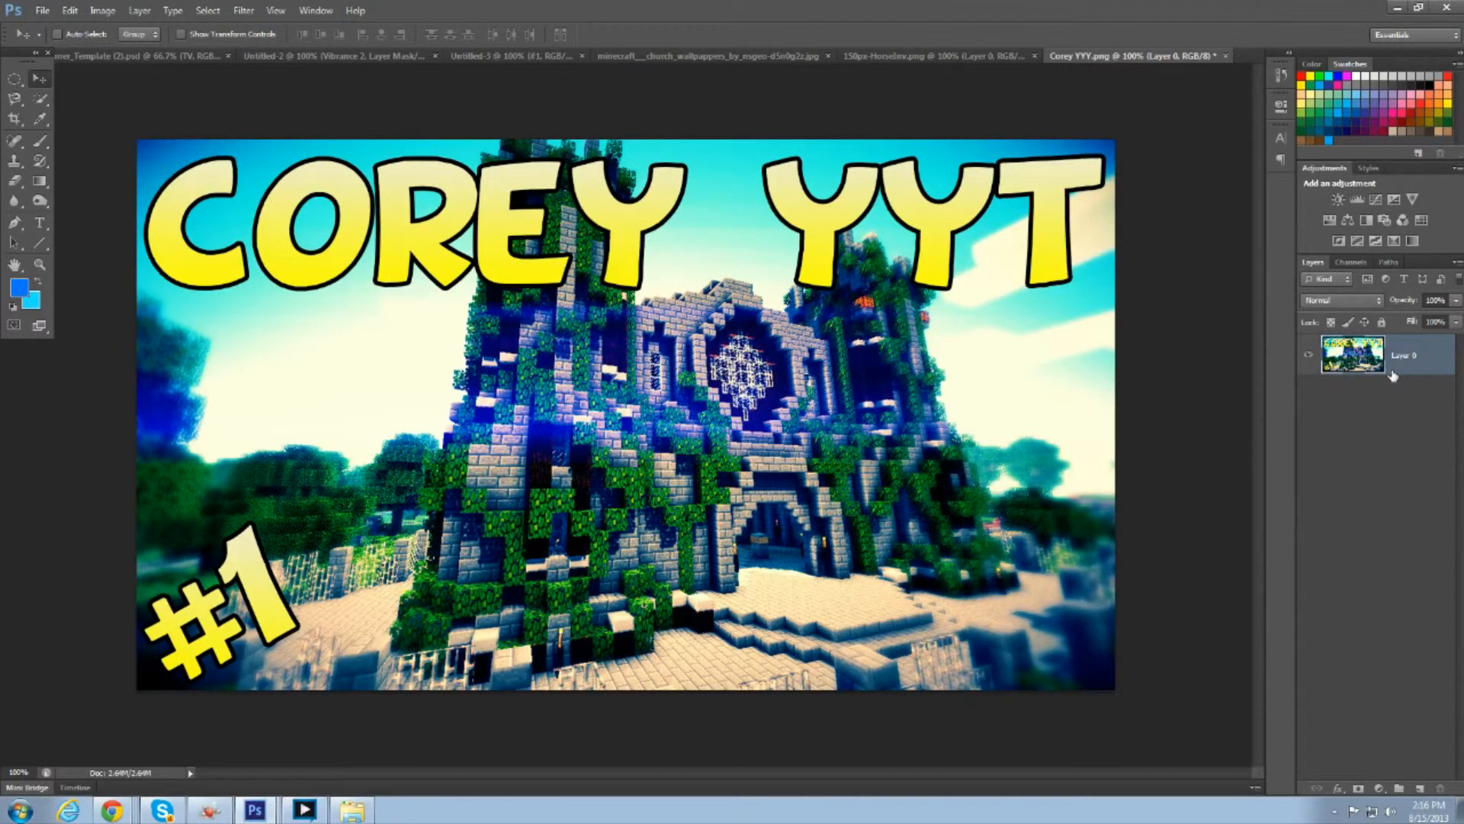
# - Compare the separate layers of Untitled-2 with the single layer of the PNG, and close the PNG without saving its changes
pyautogui.click(671, 56)
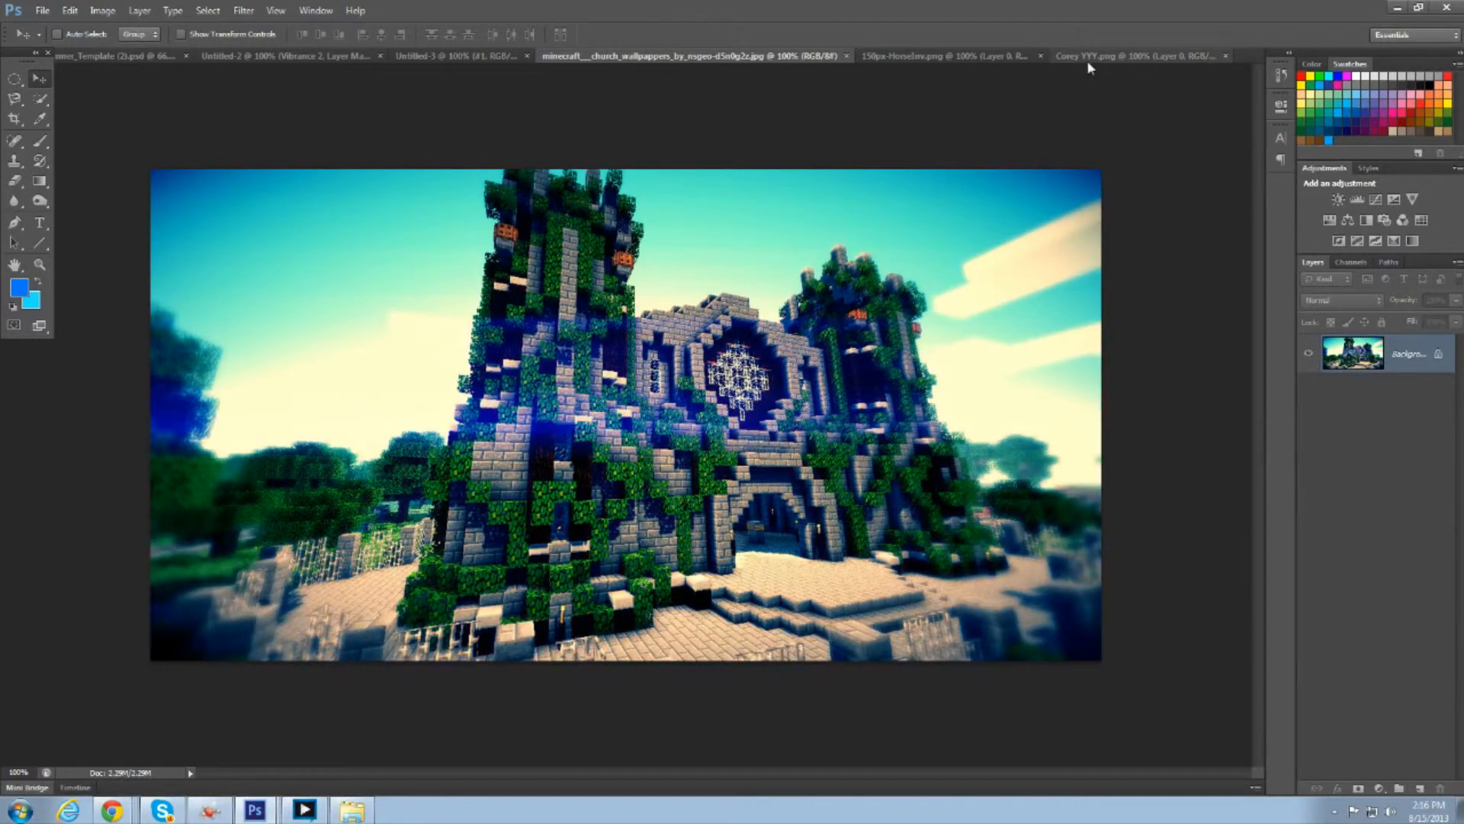
pyautogui.click(286, 56)
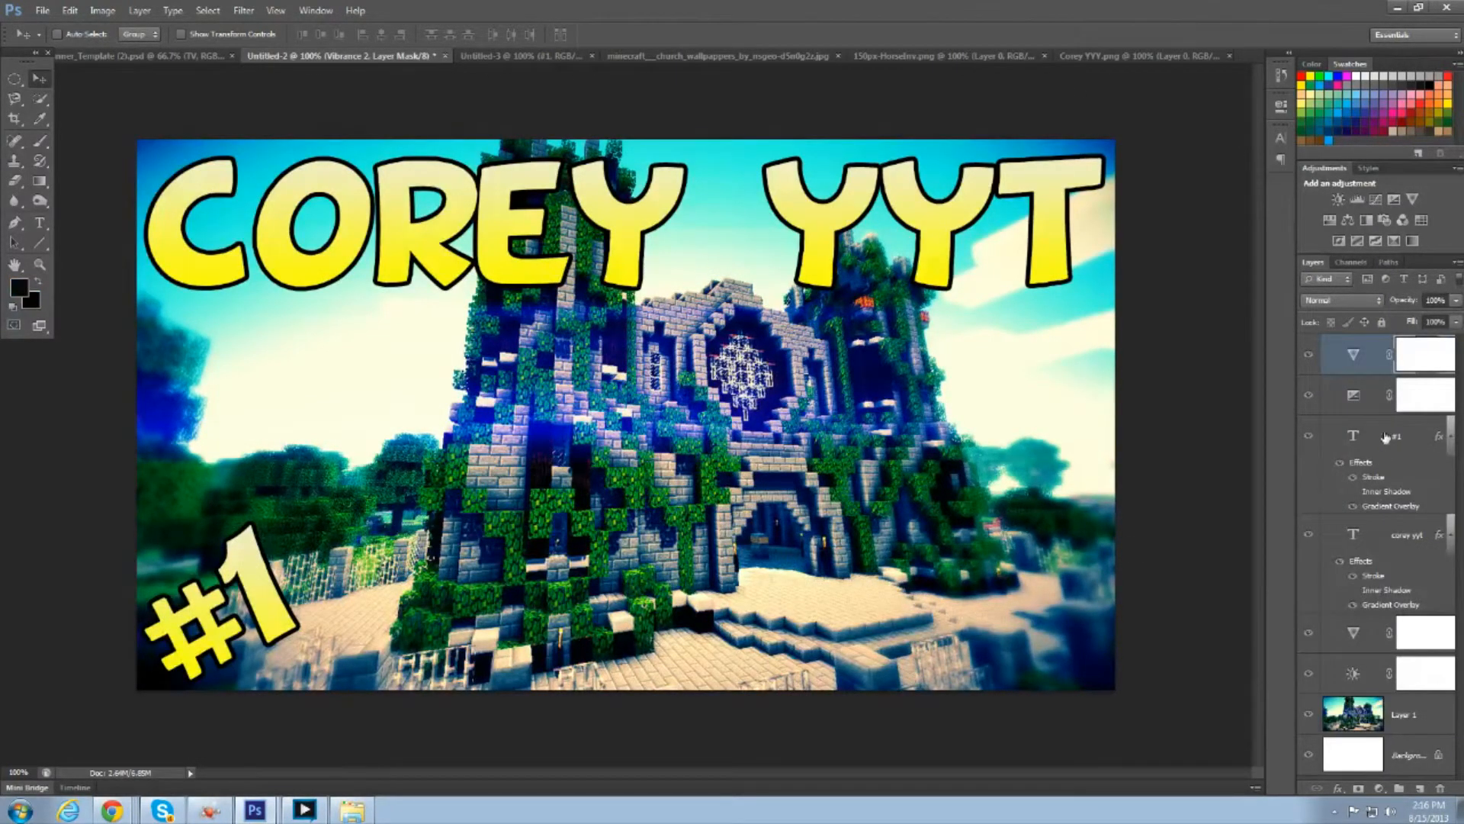
pyautogui.click(1380, 431)
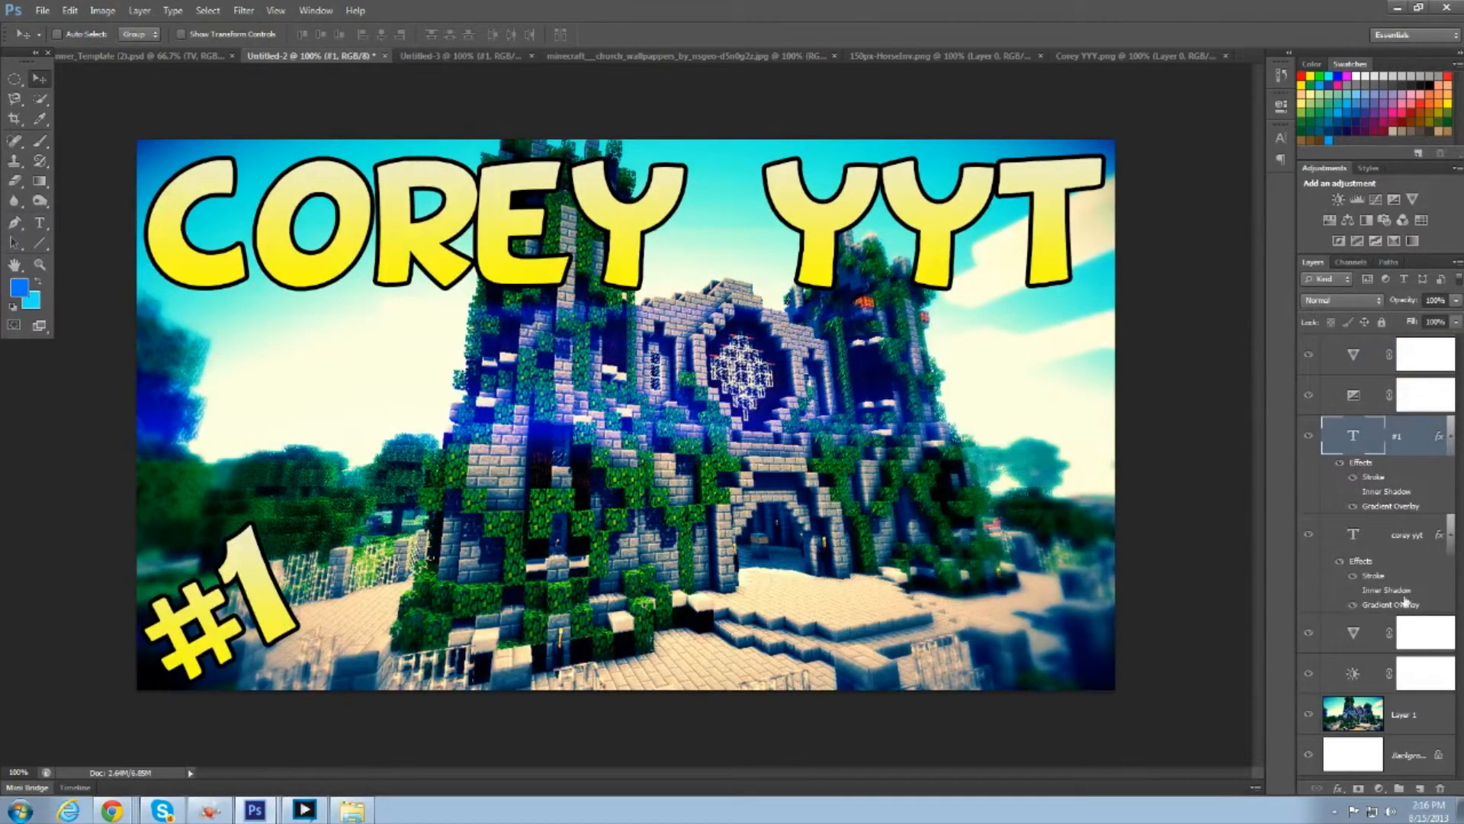
pyautogui.click(1153, 58)
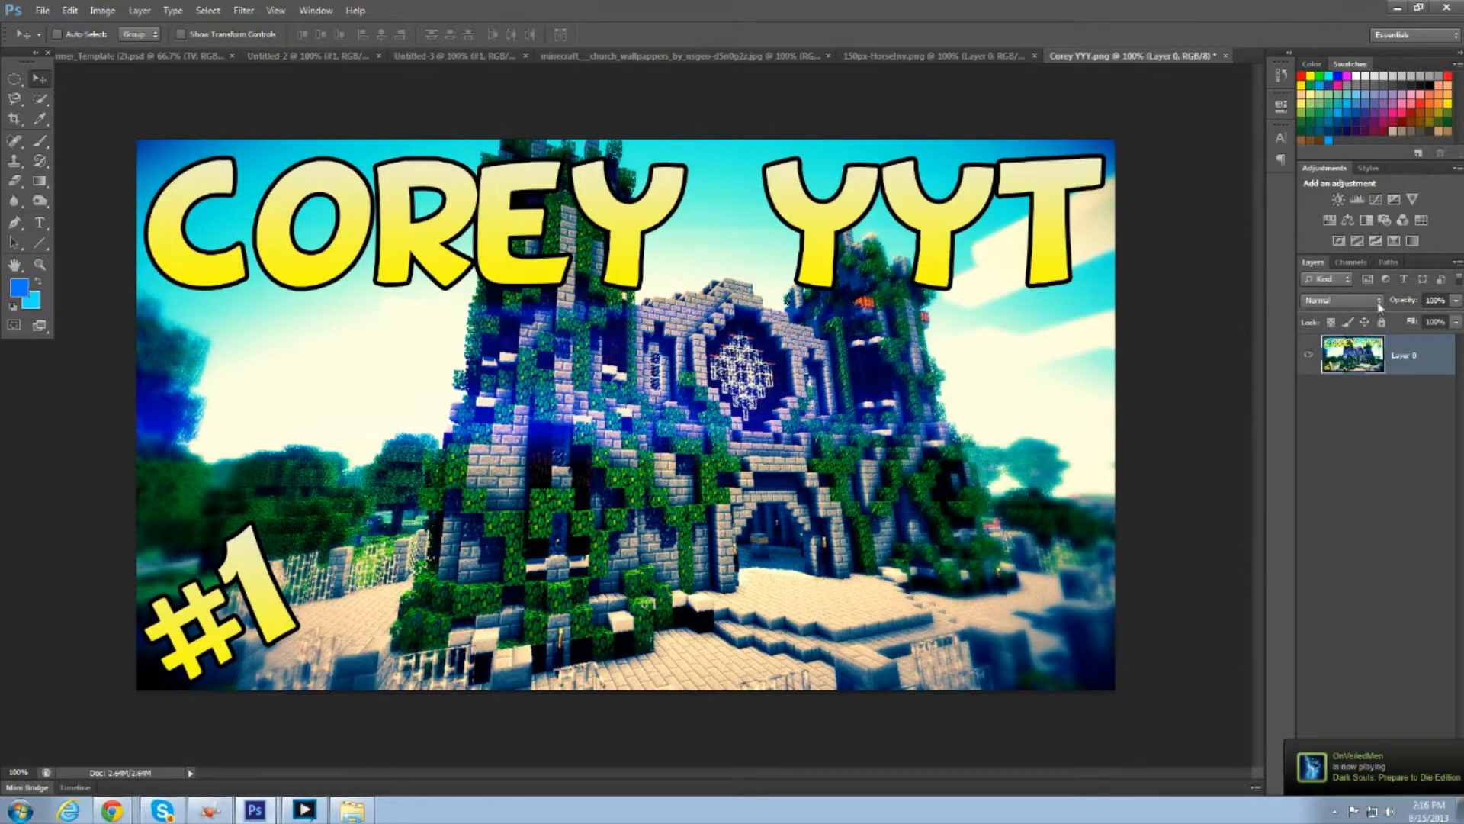
pyautogui.click(1223, 56)
pyautogui.click(744, 318)
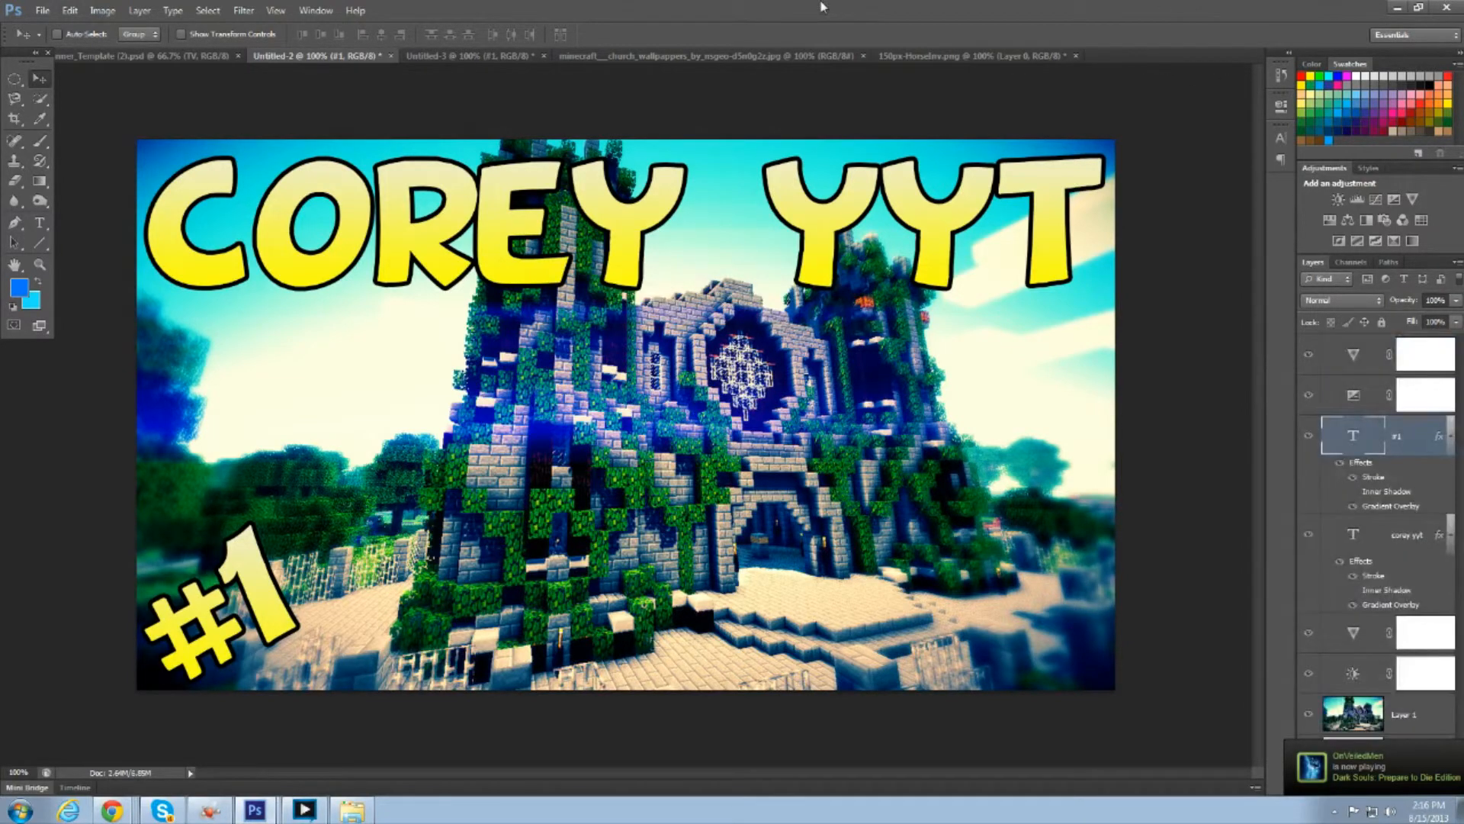